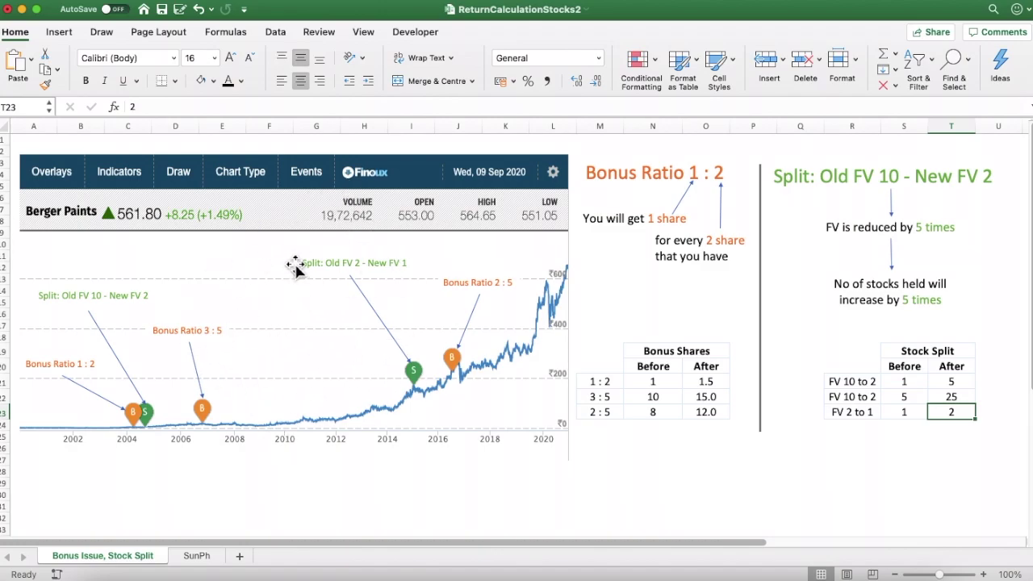
click(312, 501)
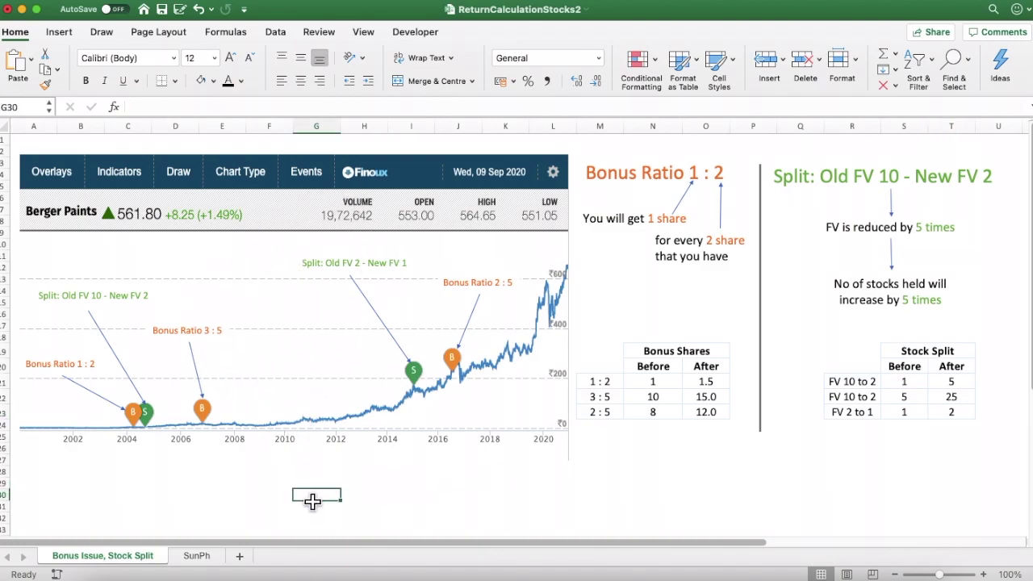
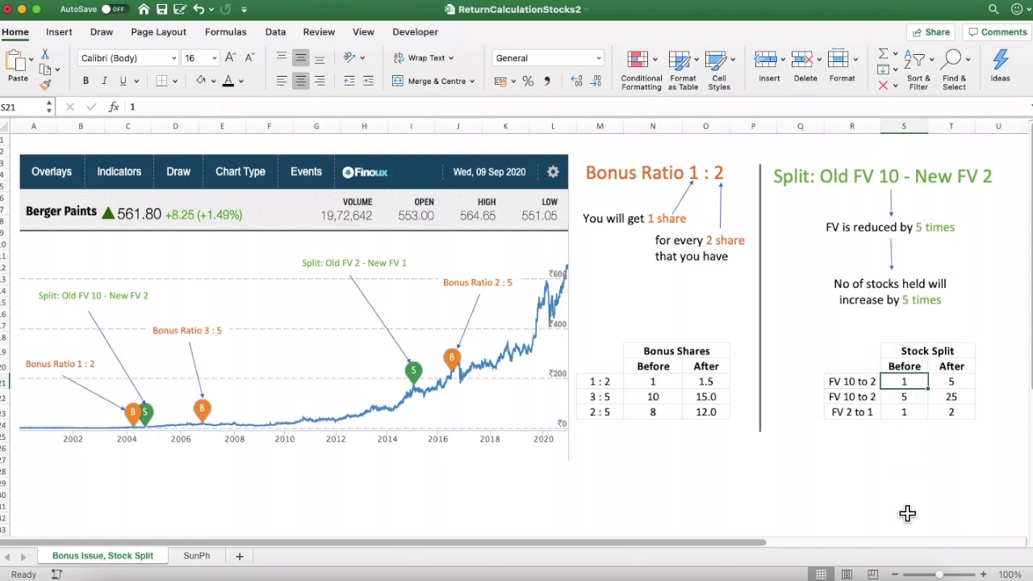
In the Stock Split table, calculate the first FV 10 to 2 row's After value with the formula =S21*5.
key(Right)
text(=)
key(Left)
text(*5)
key(Return)
key(Up)
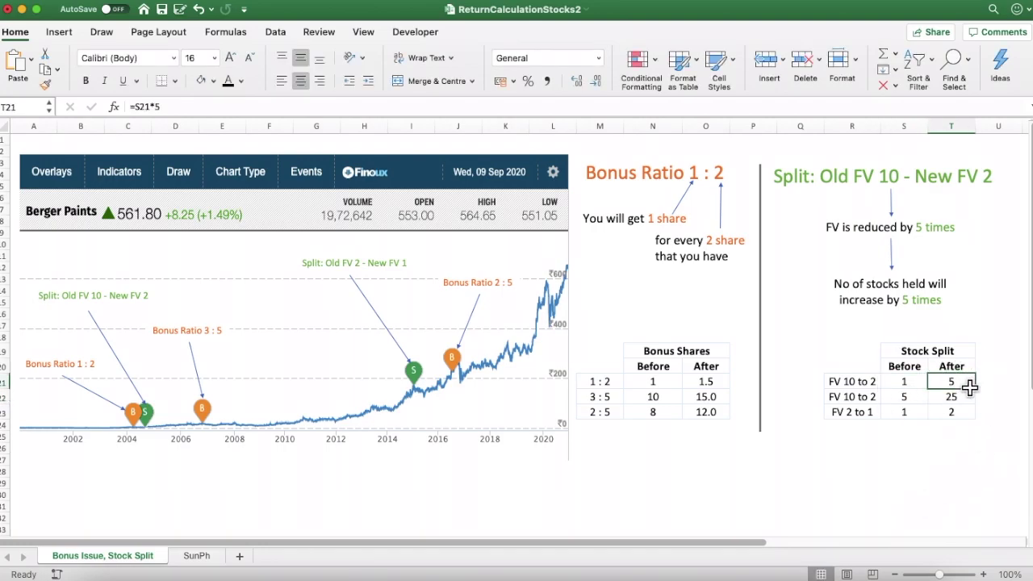
Calculate the second FV 10 to 2 row's After value in T22 with the formula =S22*5.
key(Left)
key(Down)
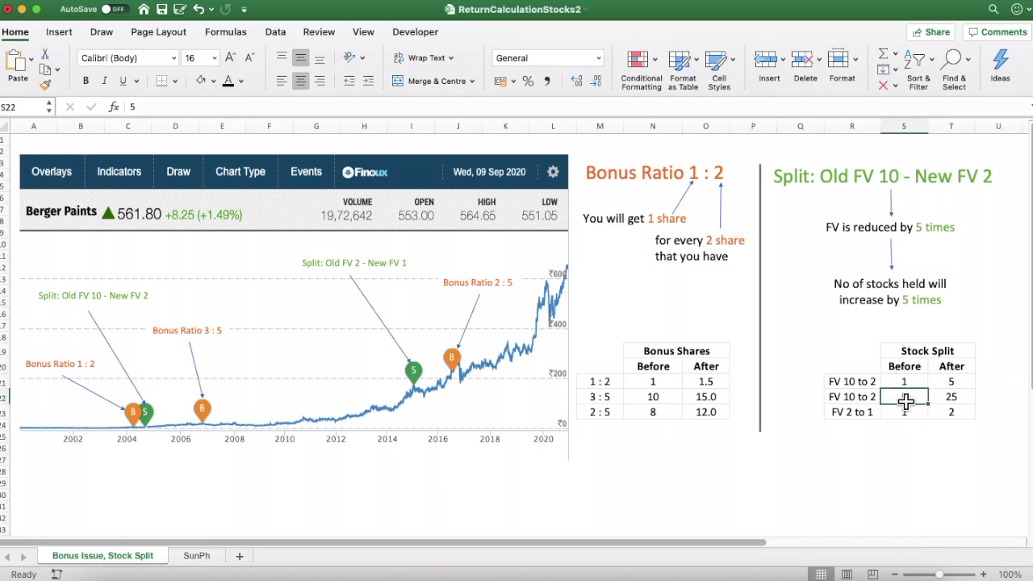
key(Right)
text(=)
key(Left)
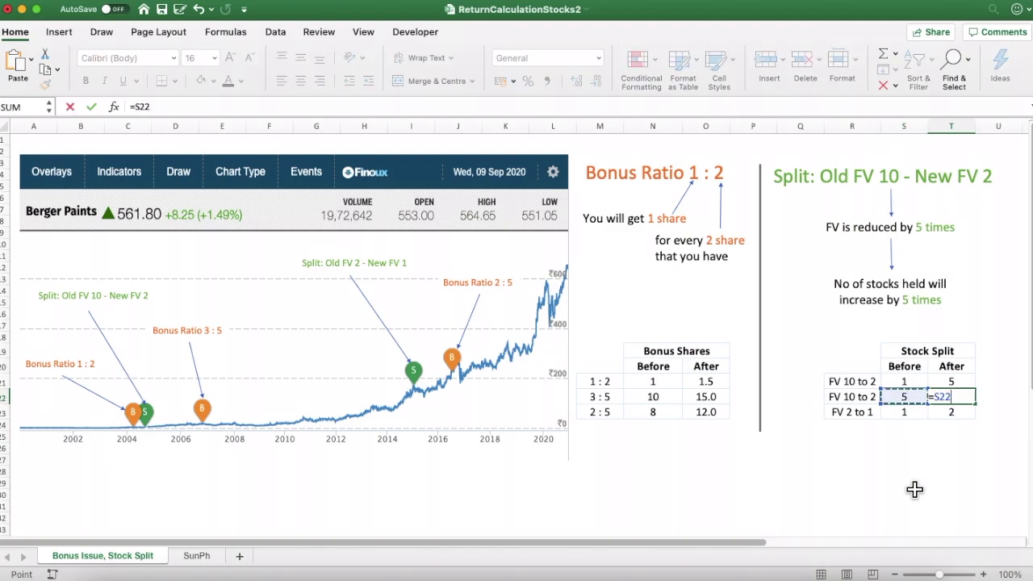
text(*5)
key(Return)
key(Up)
Calculate the FV 2 to 1 row's After value in T23 with the formula =S23*2.
key(Left)
key(Down)
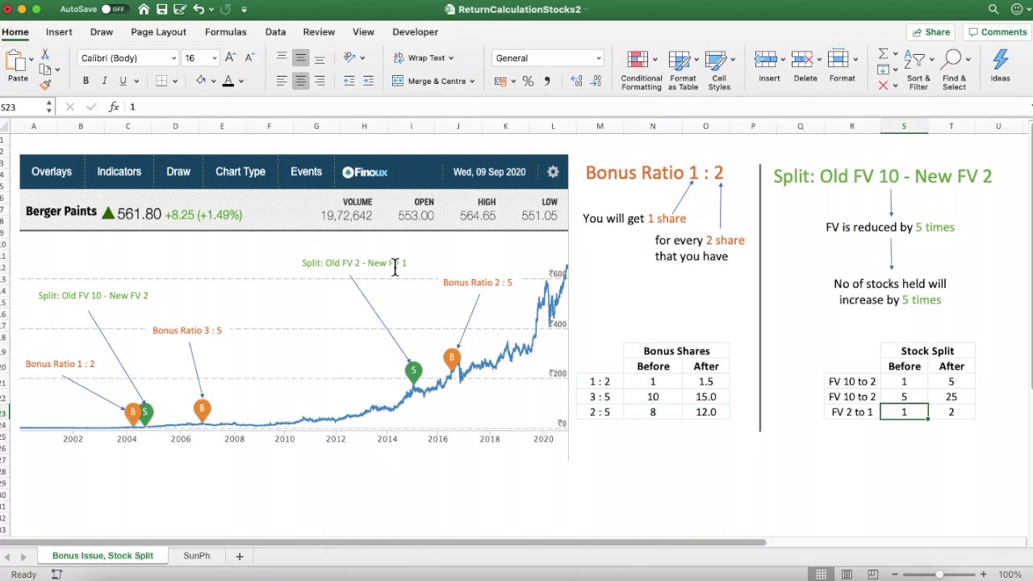
click(837, 418)
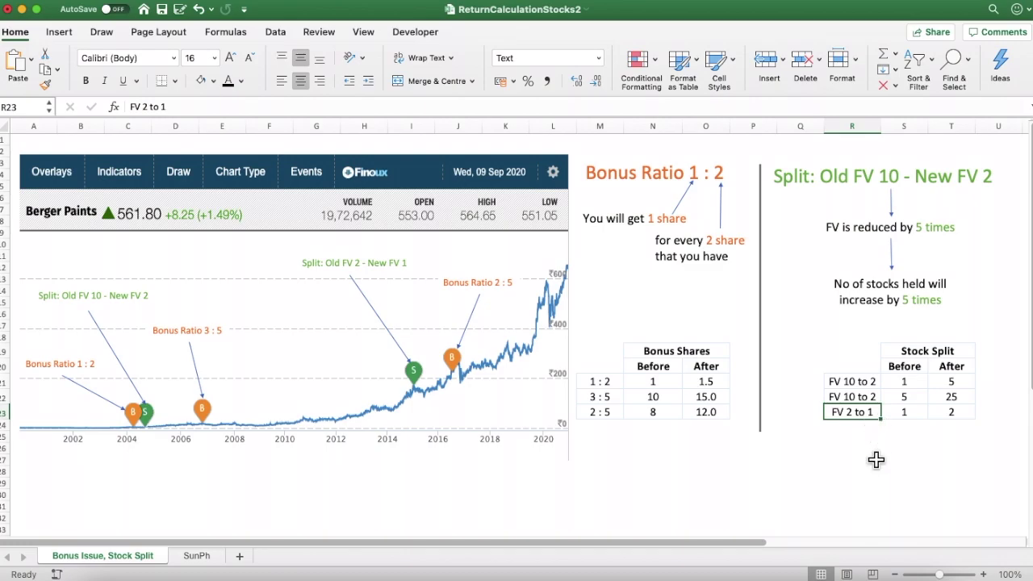
click(910, 415)
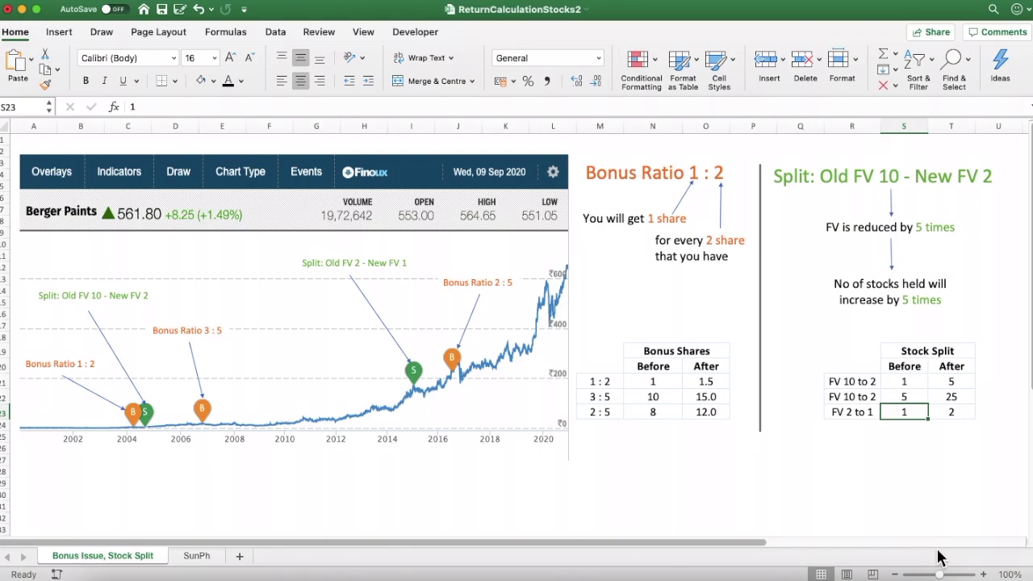
key(Right)
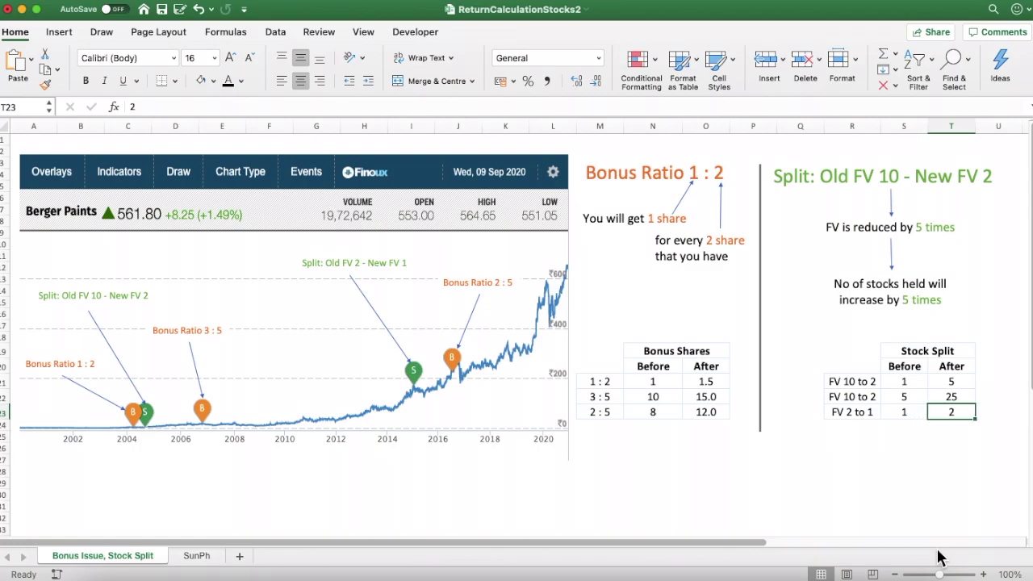
text(=)
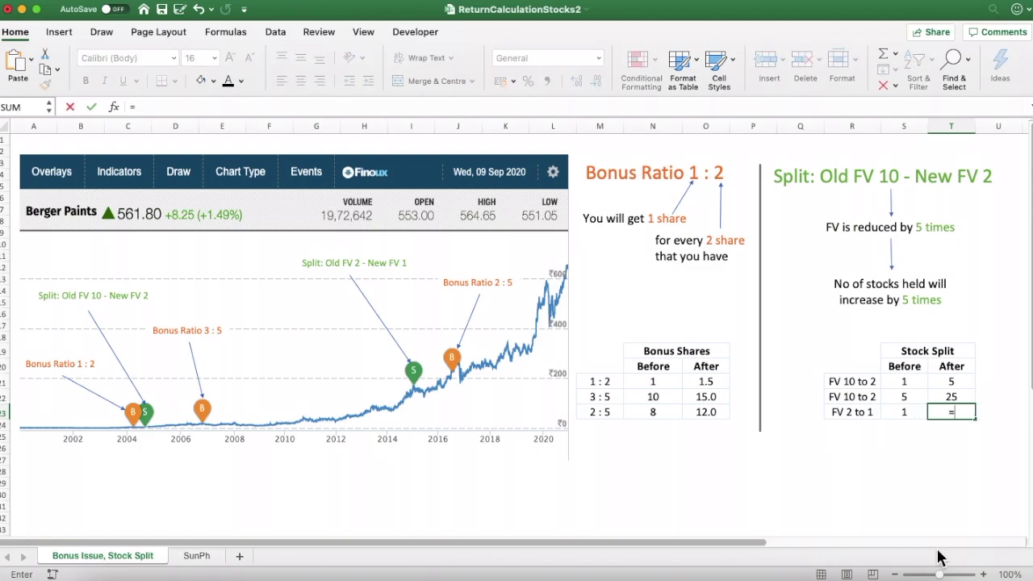
key(Left)
text(*2)
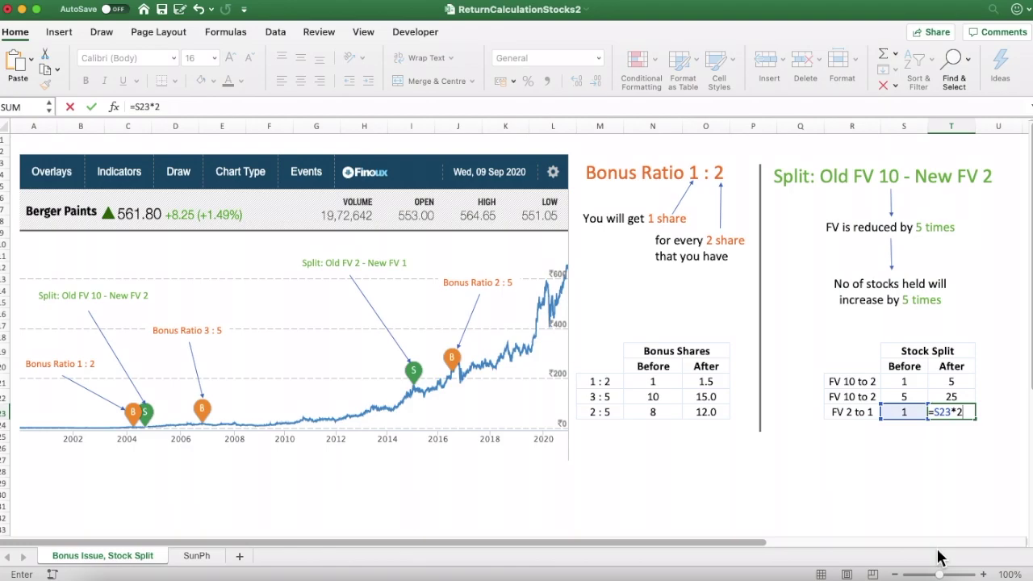
key(Return)
key(Up)
key(Left)
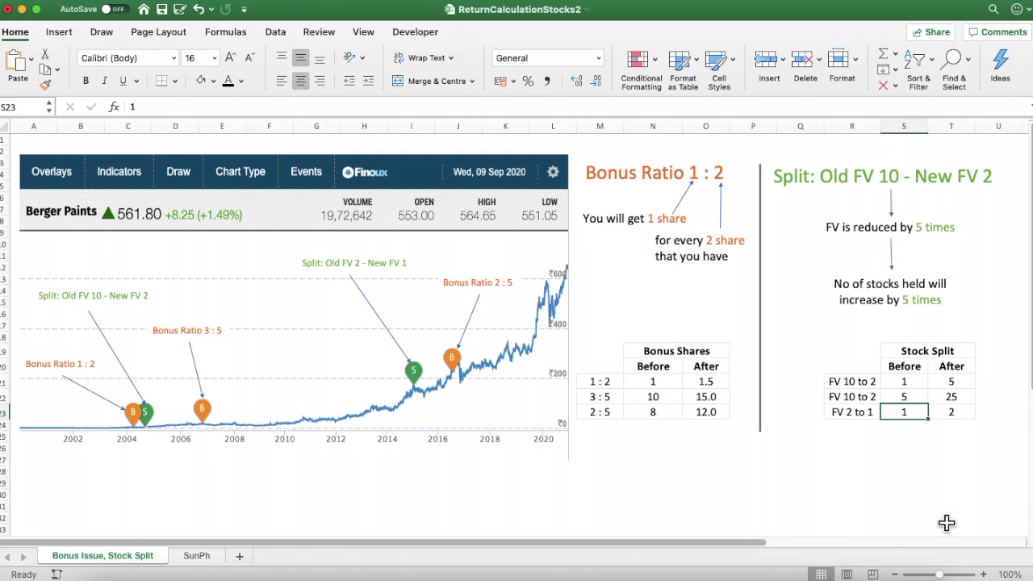
Open the SunPh sheet and examine its Bonus Shares and Stock Split columns.
click(194, 557)
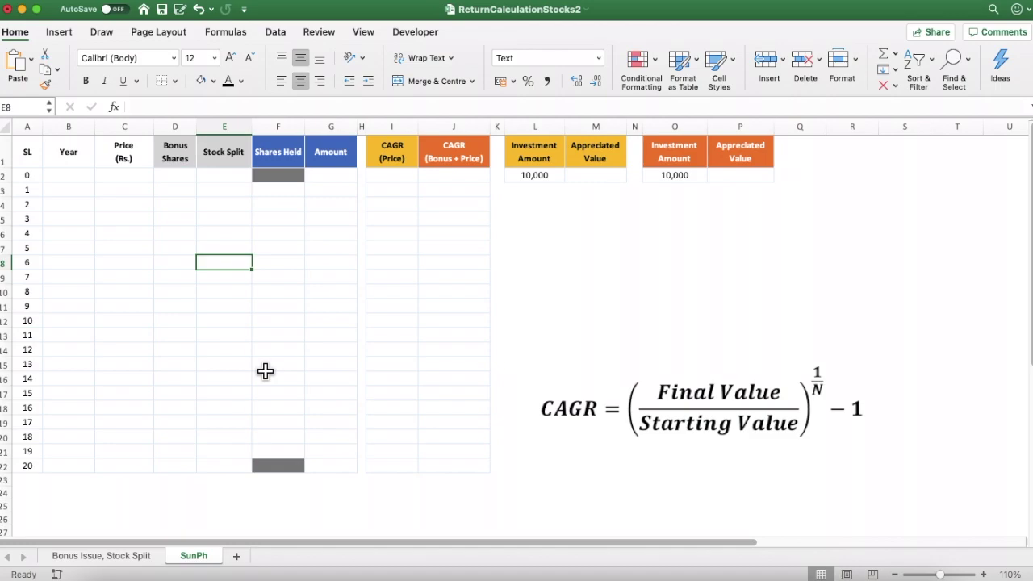
click(187, 128)
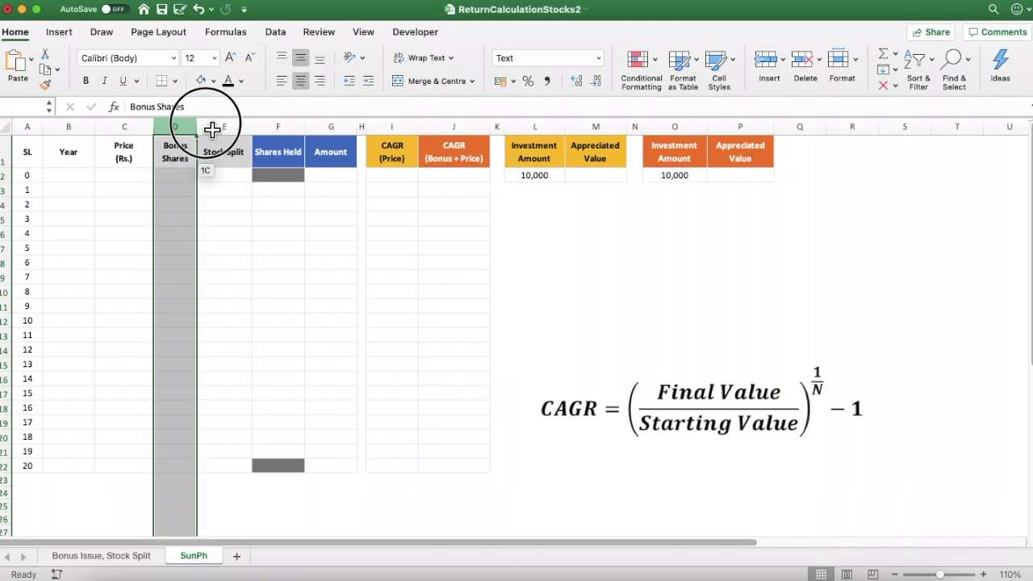
drag(211, 129, 226, 129)
click(187, 190)
click(187, 156)
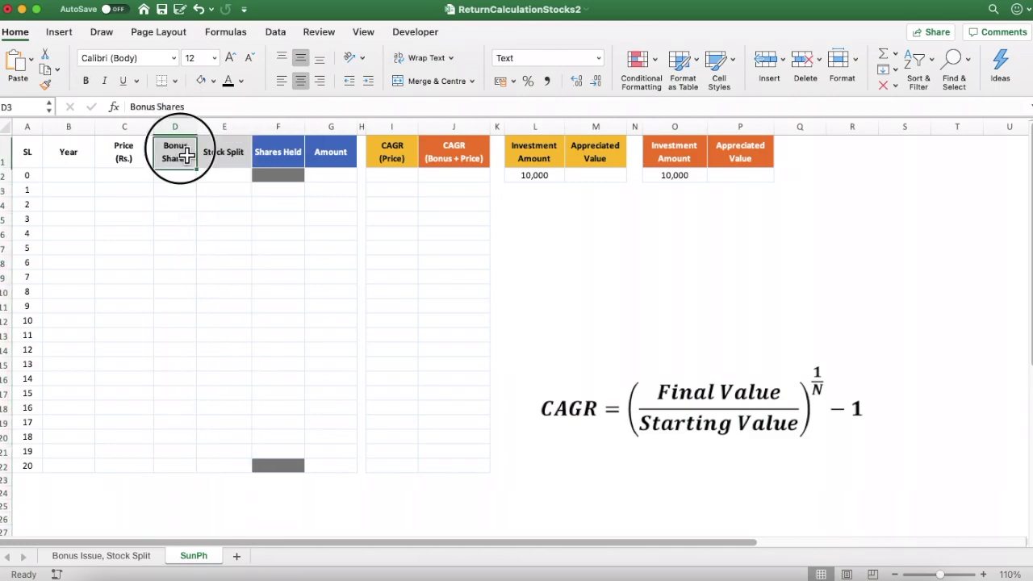
click(229, 155)
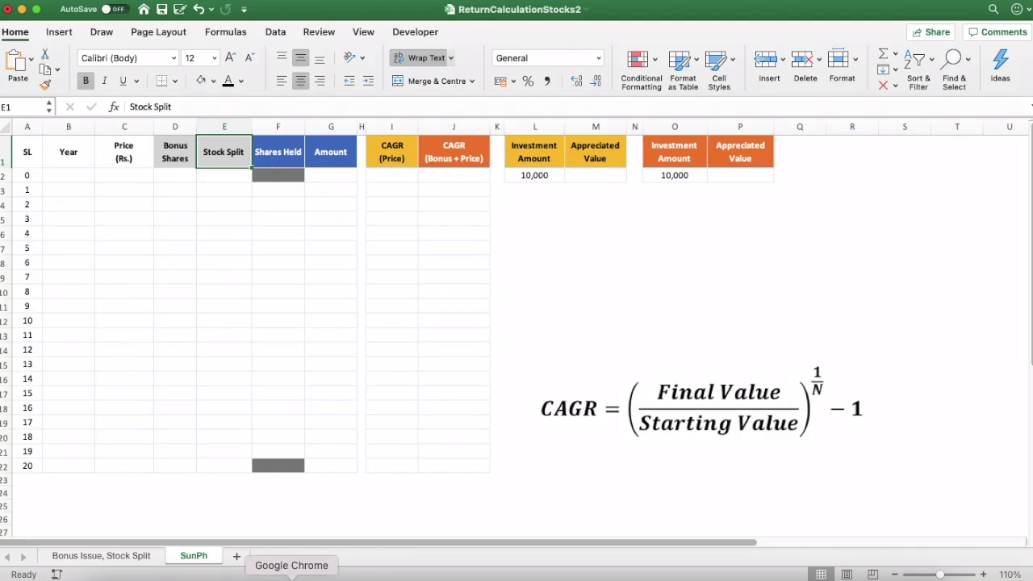
Switch to Google Chrome, search moneycontrol for Sun Pharma and open the Sun Pharmaceutical Industries quote page.
click(292, 575)
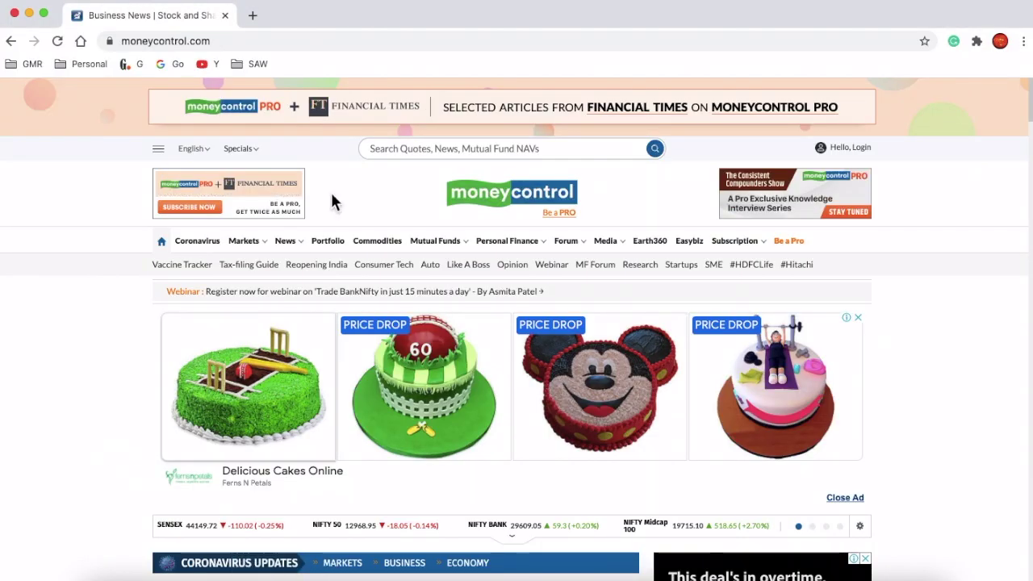
click(403, 149)
text(Su)
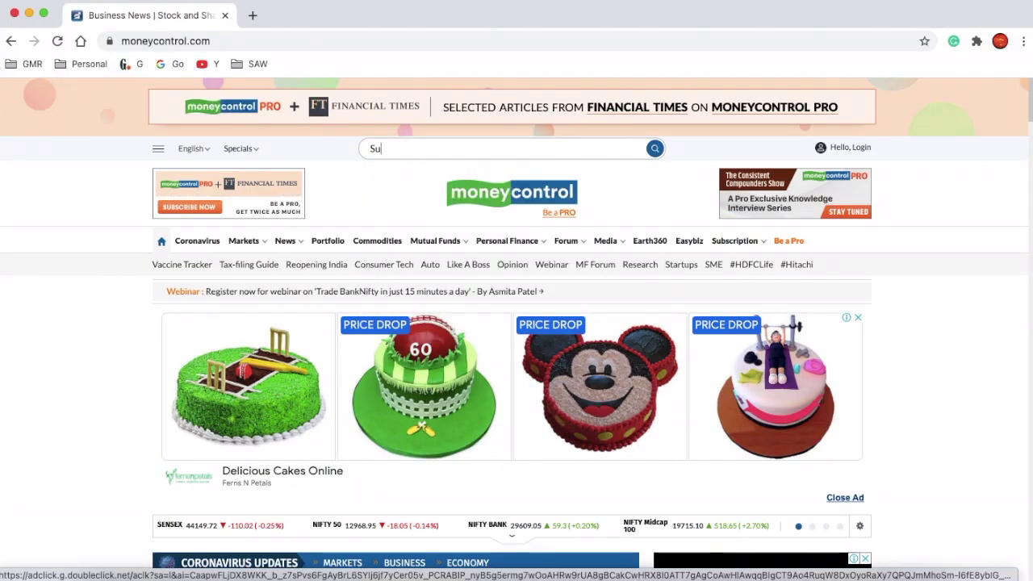
text(n Pharma)
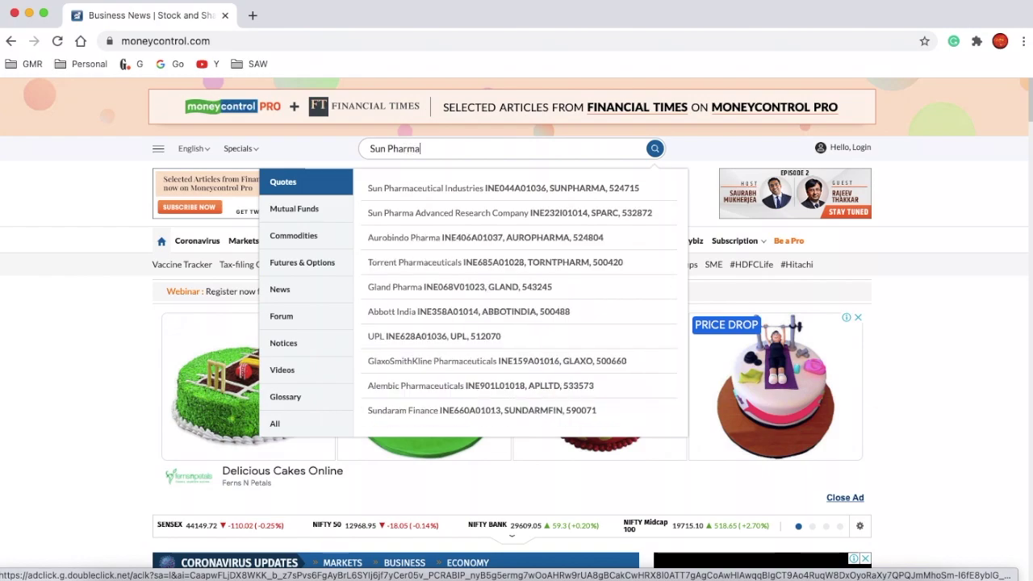
click(415, 195)
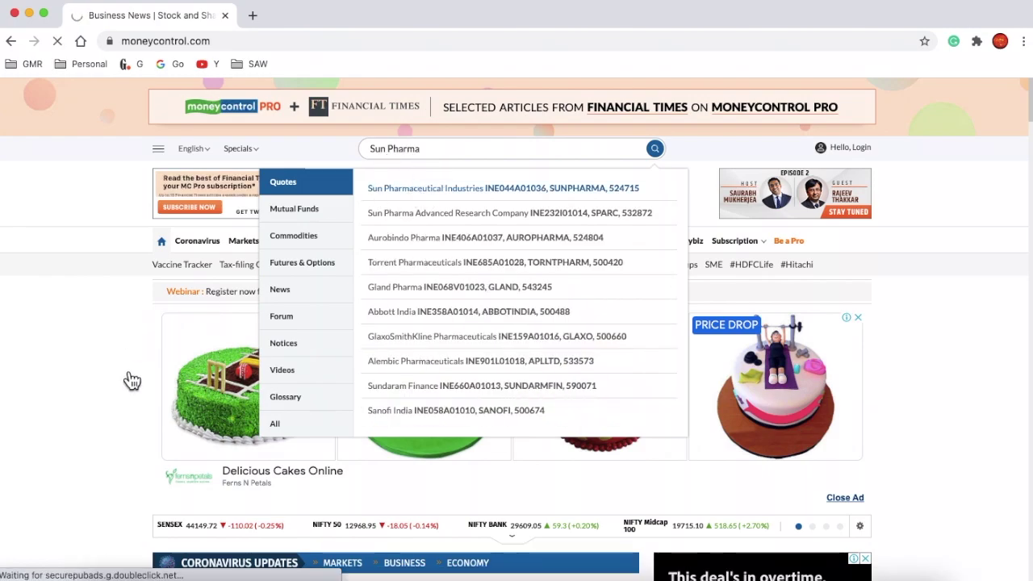
Open the Advance Interactive Chart for Sun Pharmaceutical Industries and close the original quote page.
scroll(150, 391, down, 2)
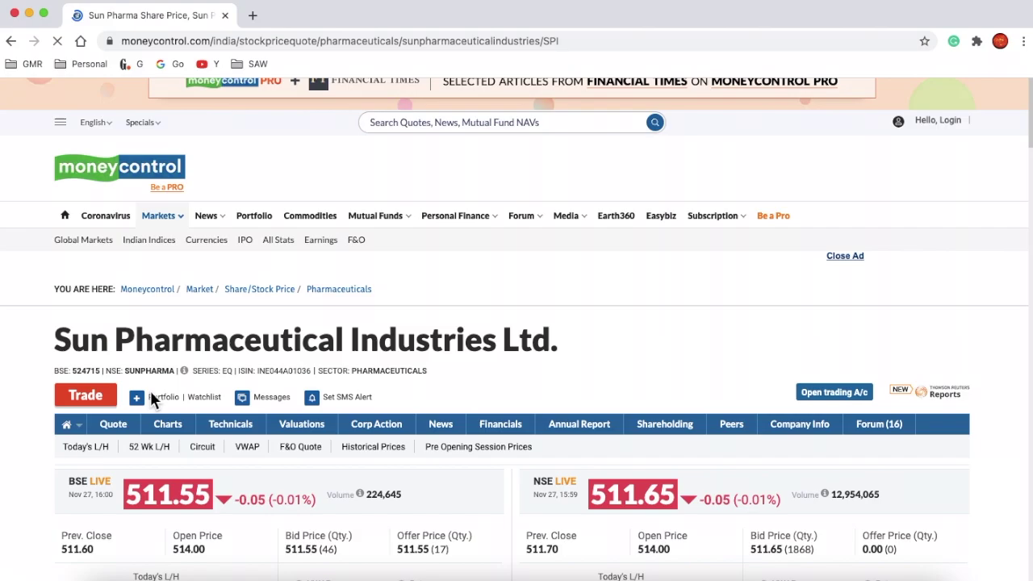
scroll(151, 388, down, 8)
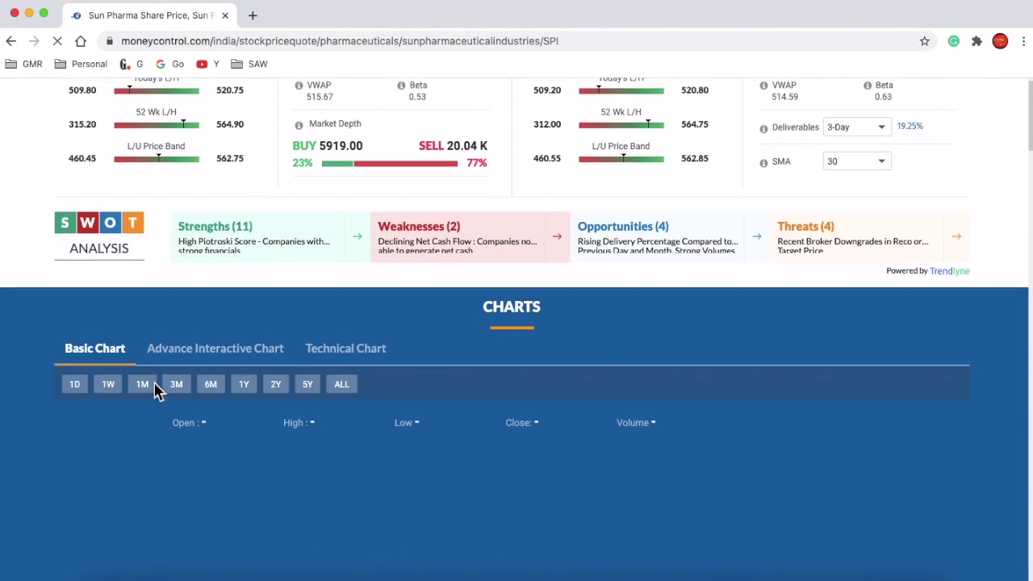
scroll(392, 357, up, 3)
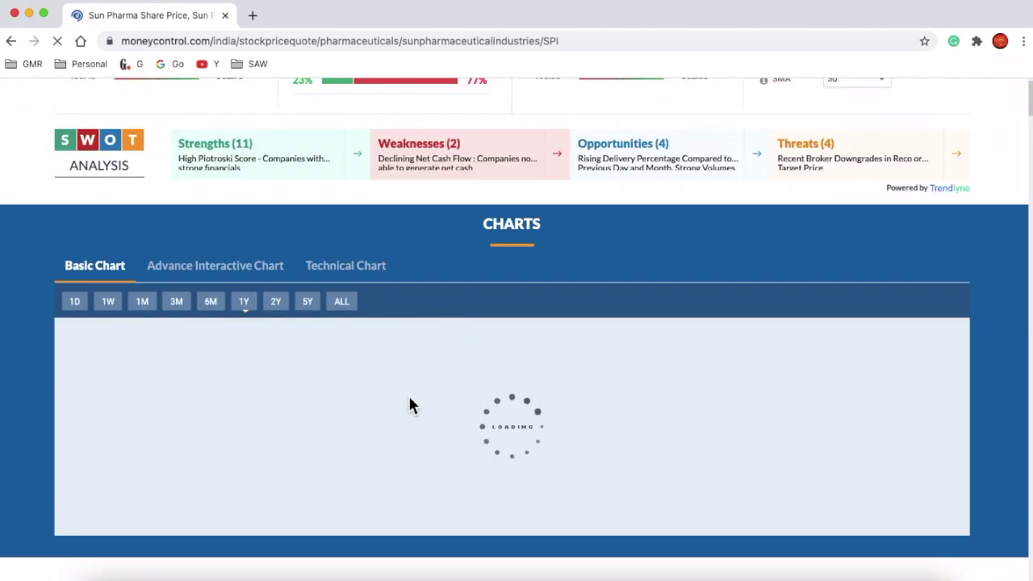
scroll(409, 404, down, 3)
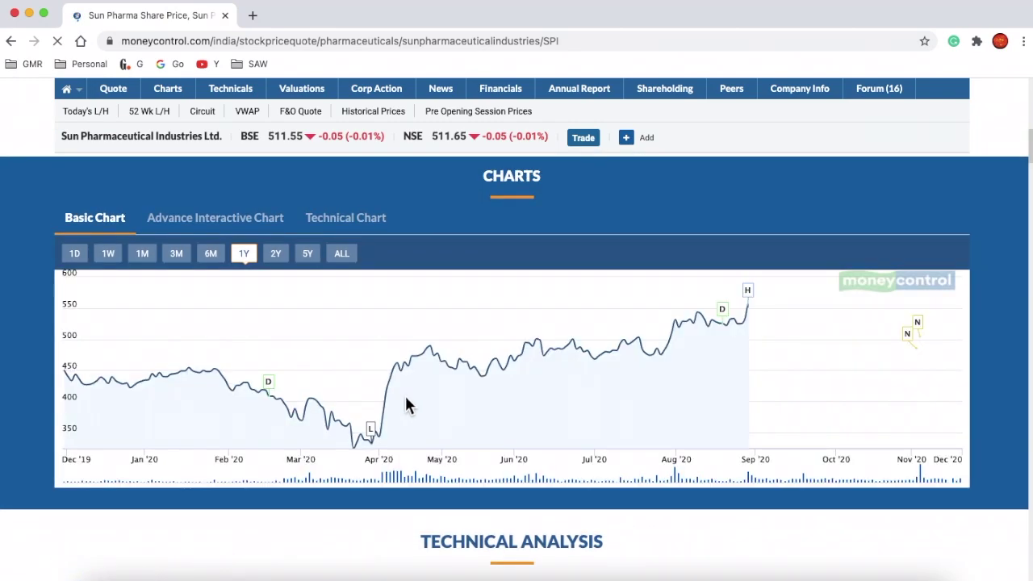
click(241, 228)
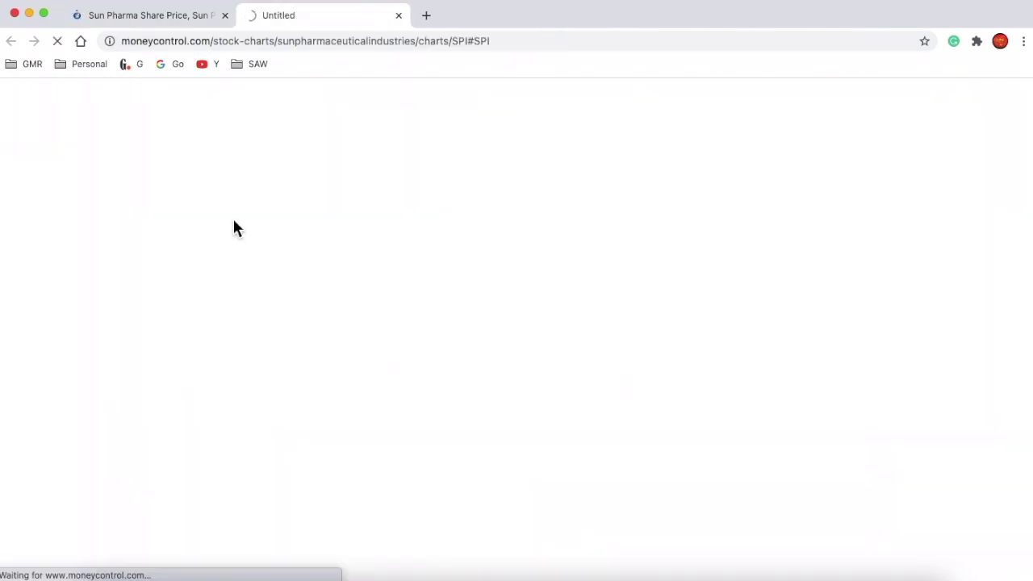
click(225, 15)
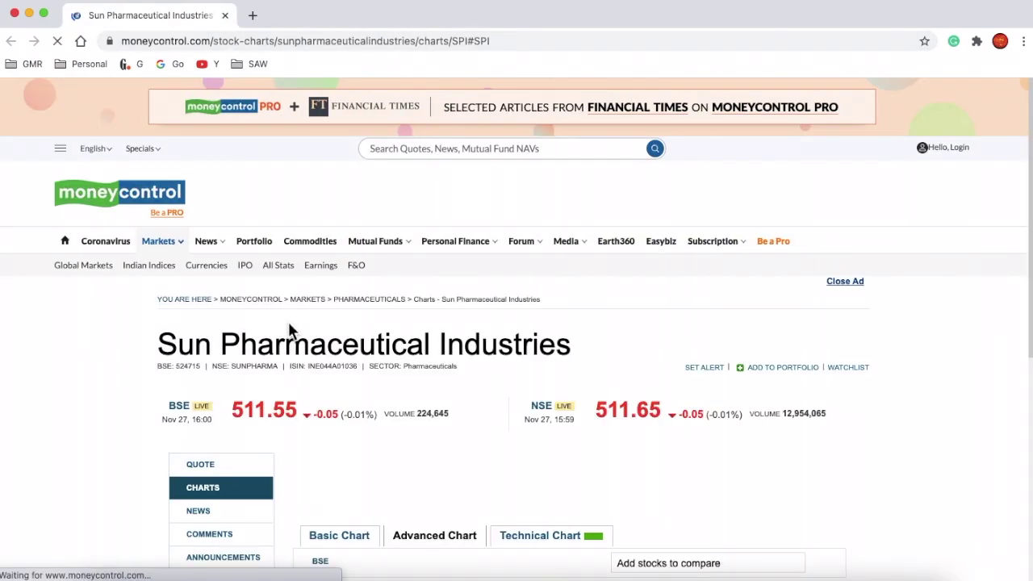
Set the Sun Pharma advanced chart's time range to MAX.
scroll(288, 325, down, 10)
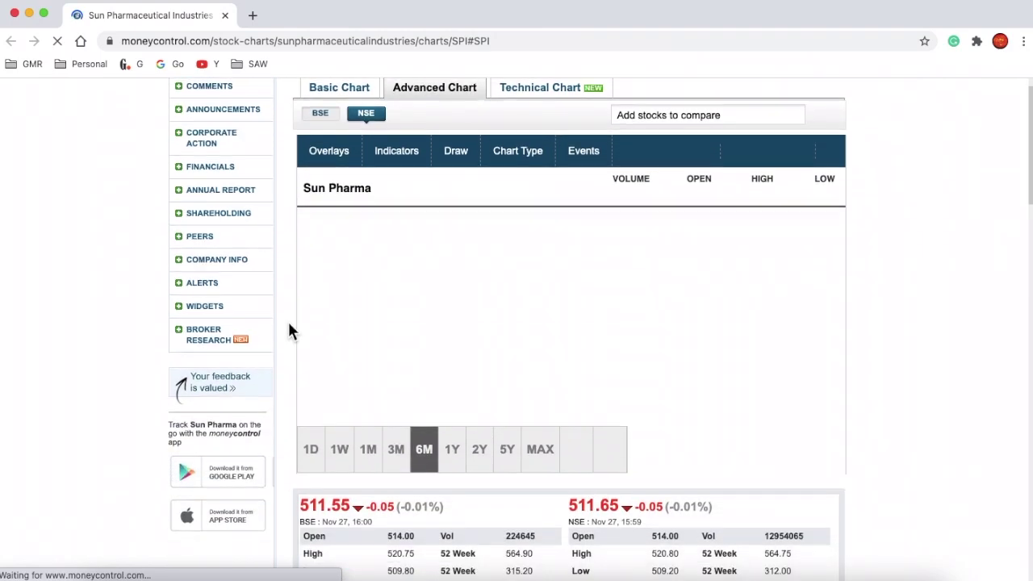
scroll(287, 319, up, 4)
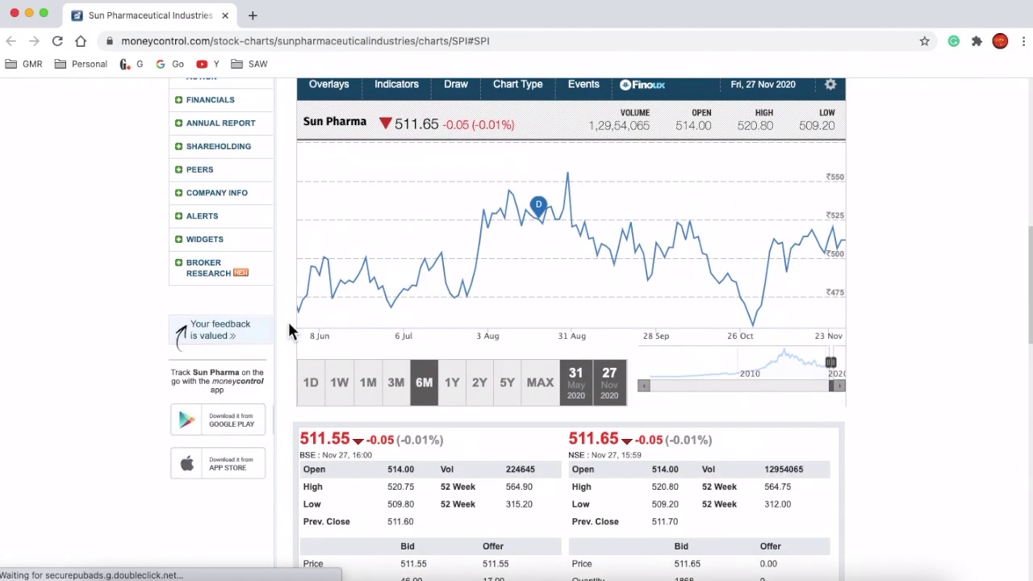
scroll(289, 325, up, 1)
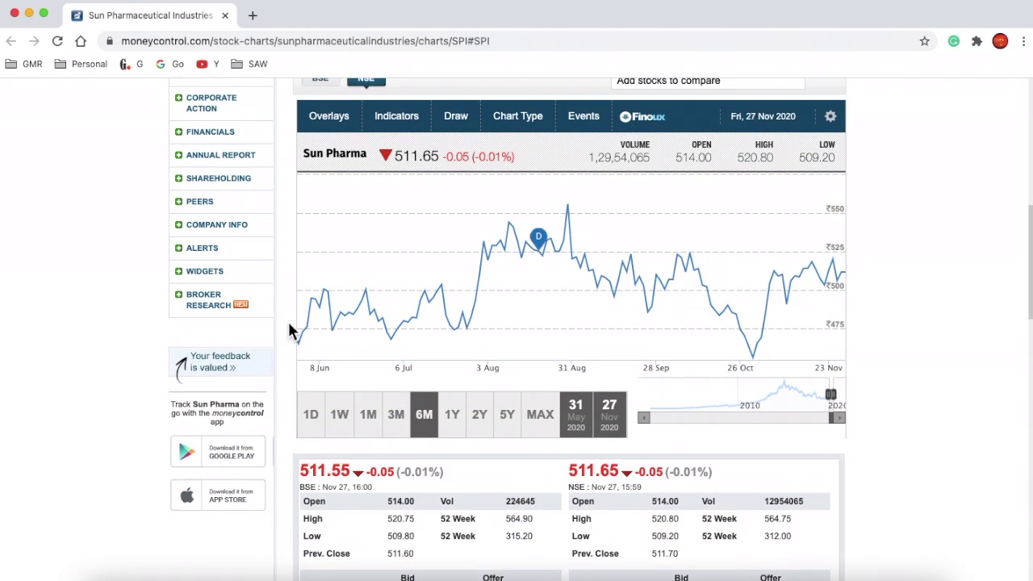
click(546, 429)
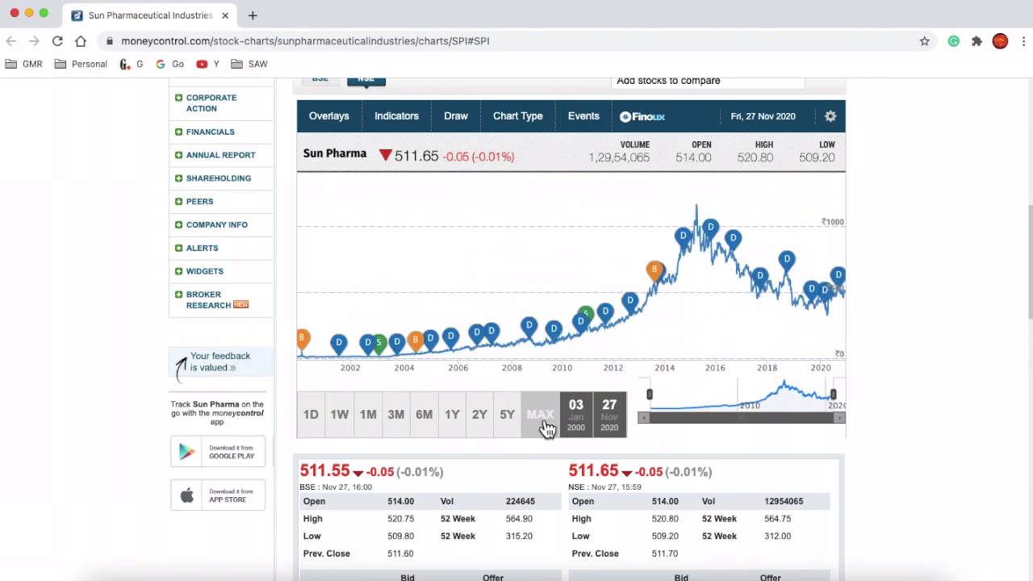
scroll(547, 428, up, 1)
Hide the Dividends and Rights events and the range bar on the Sun Pharma chart.
mouse_move(785, 279)
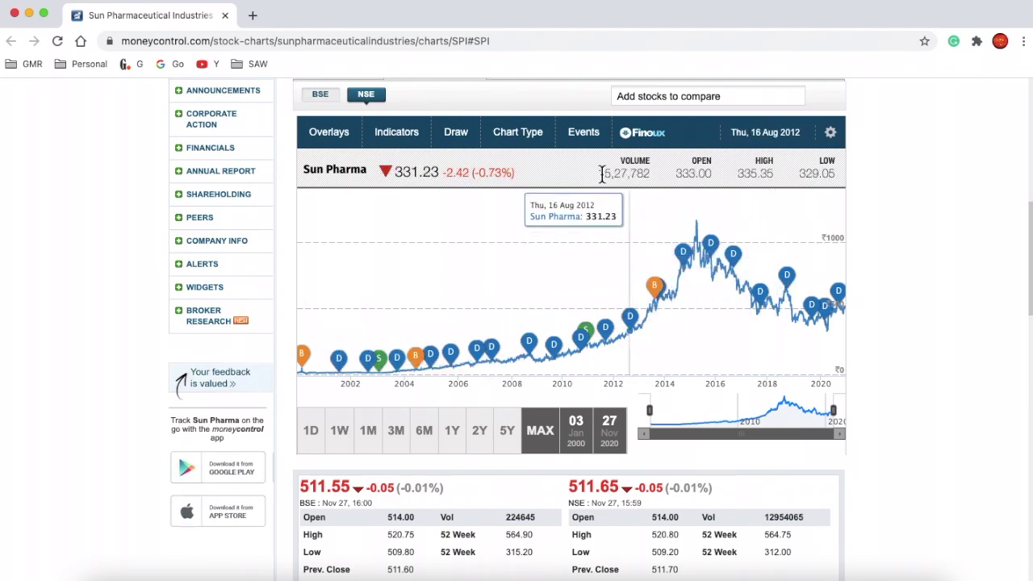
click(585, 138)
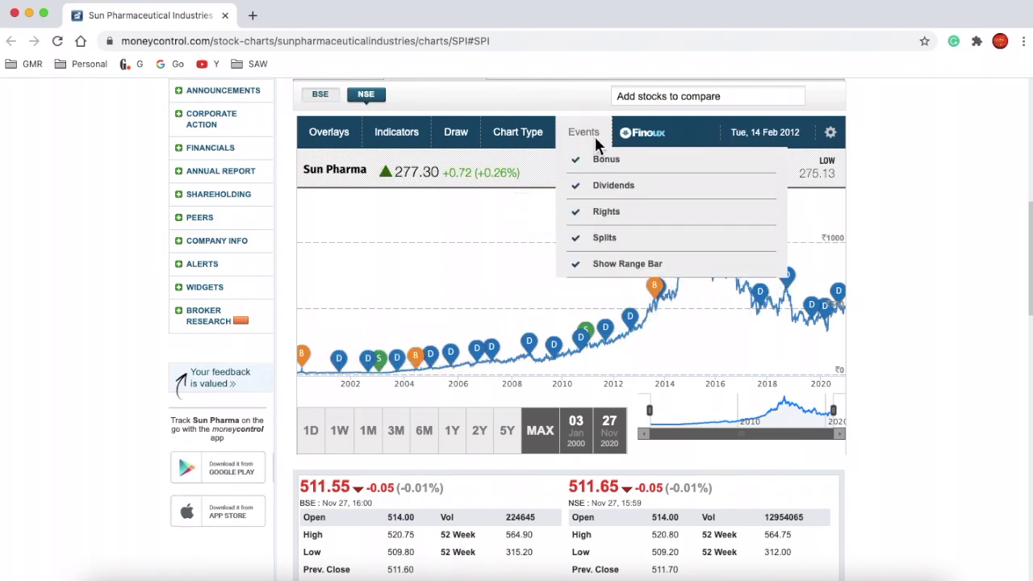
click(625, 192)
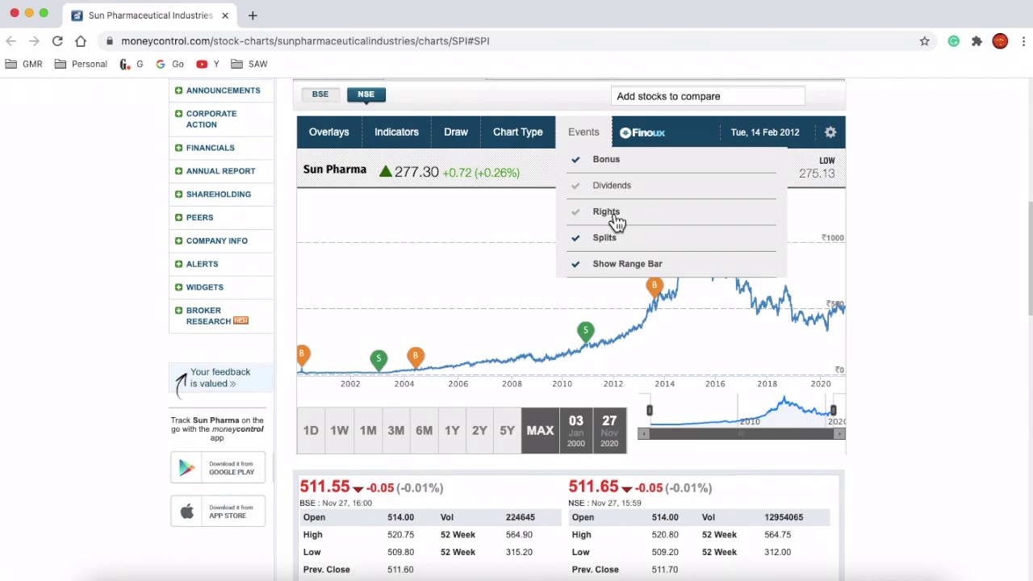
click(617, 271)
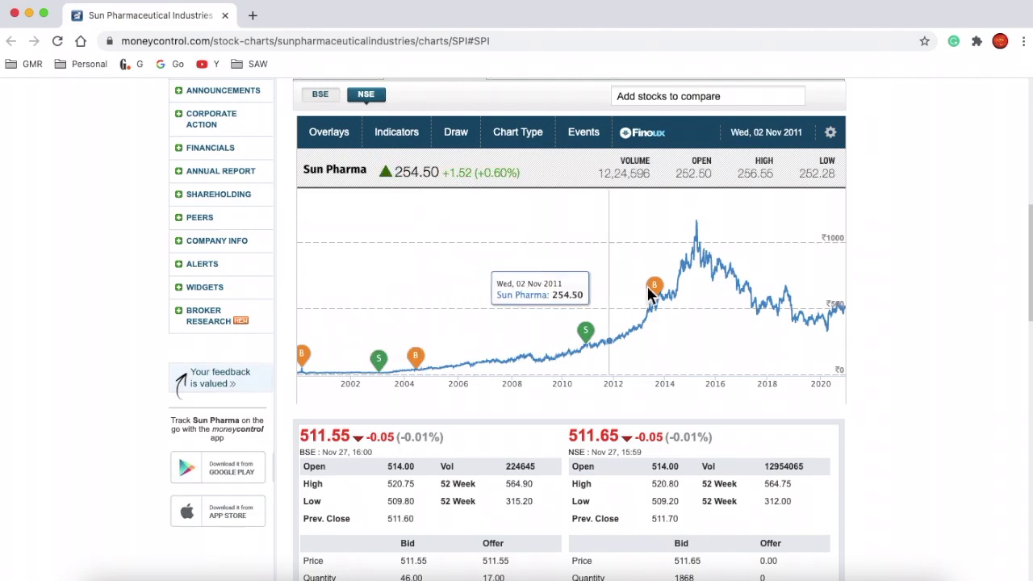
Check the early event markers on the Sun Pharma chart, switch to Excel and enter year 2000 with price 15.14 in the SL 0 row.
mouse_move(377, 363)
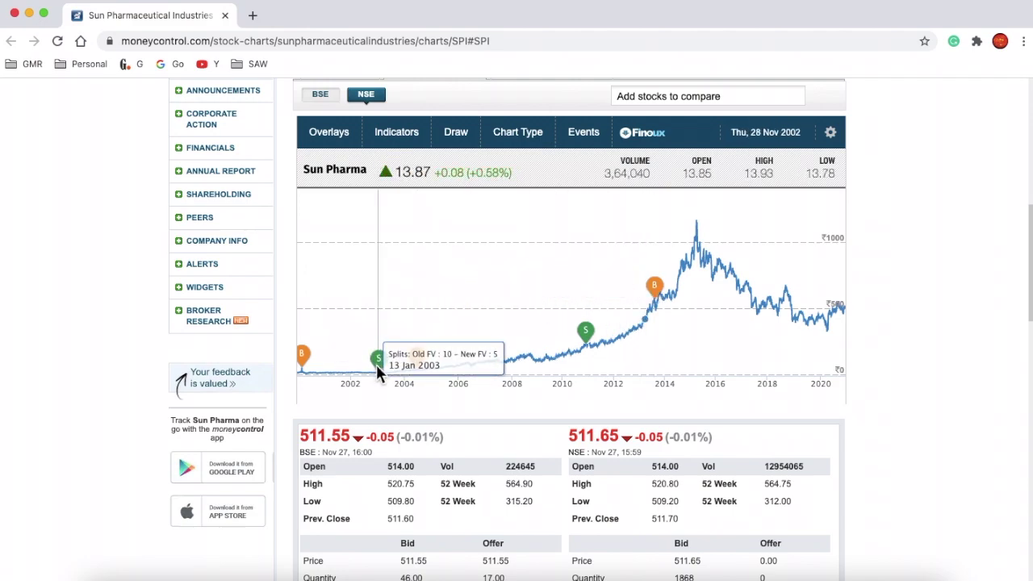
mouse_move(586, 333)
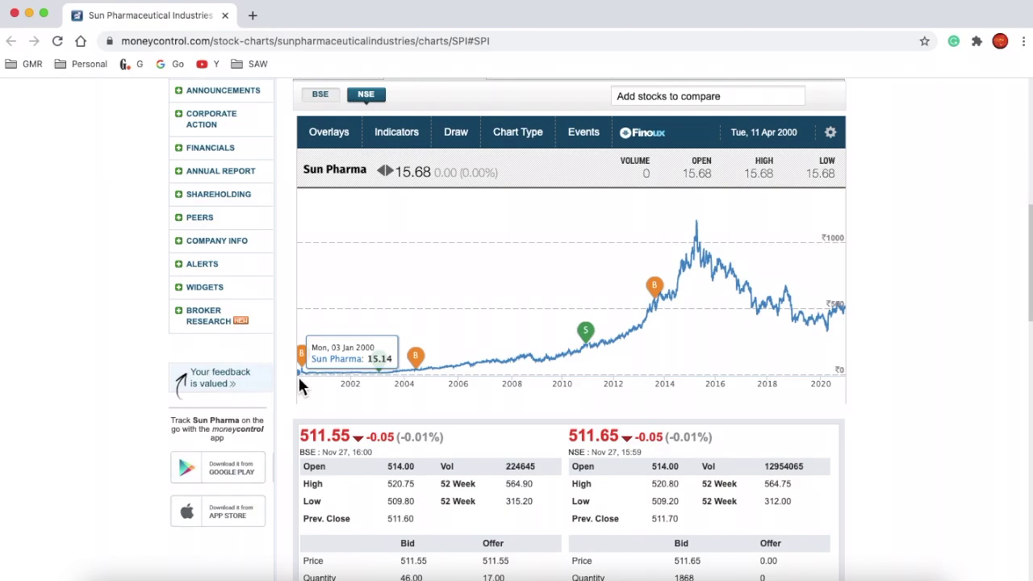
key(super+Tab)
click(81, 184)
text(2000)
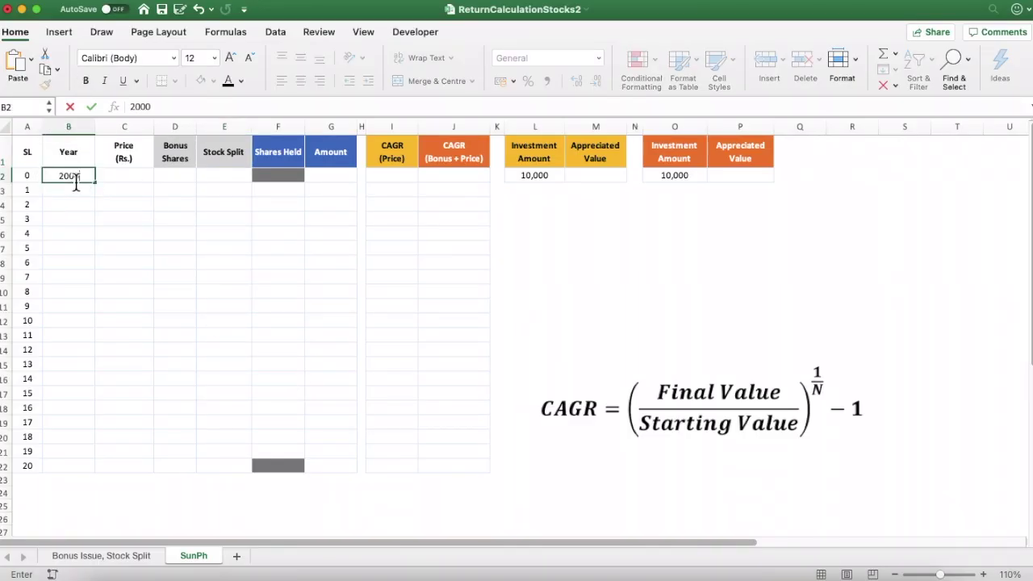
key(Tab)
text(15.)
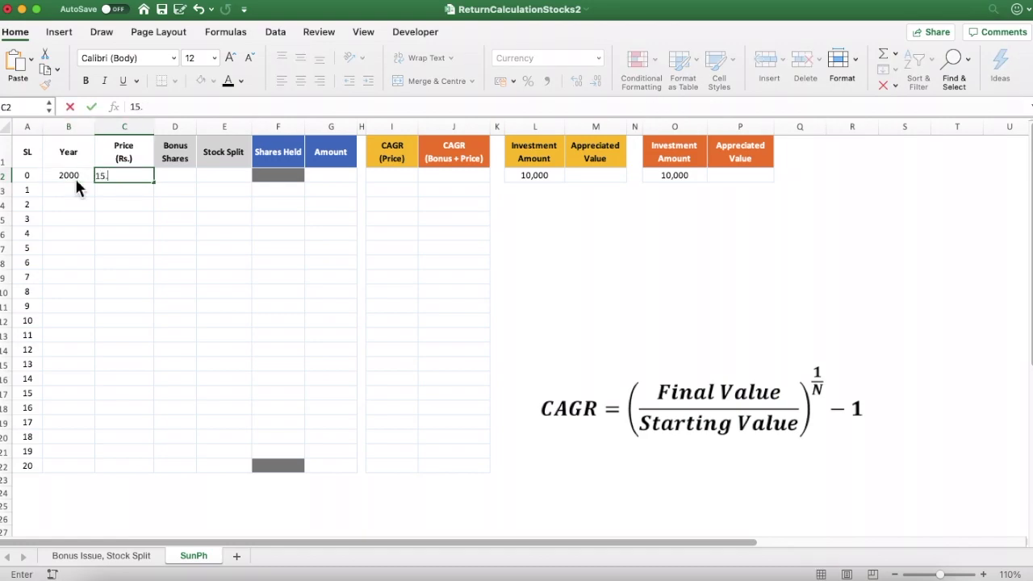
text(14)
key(Return)
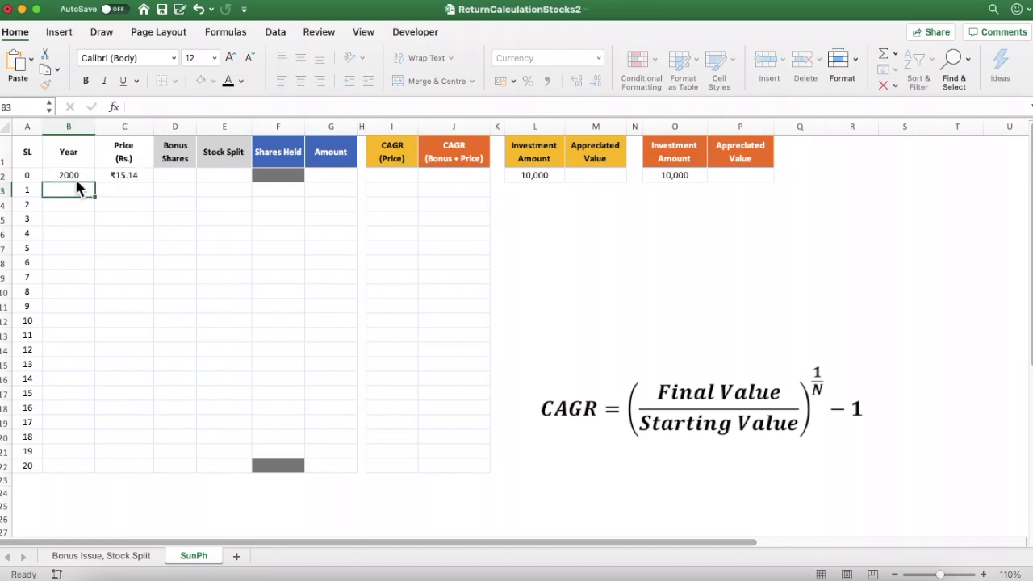
Enter the formula =B2+1 in cell B3 for the year in the SL 1 row.
click(75, 178)
key(Down)
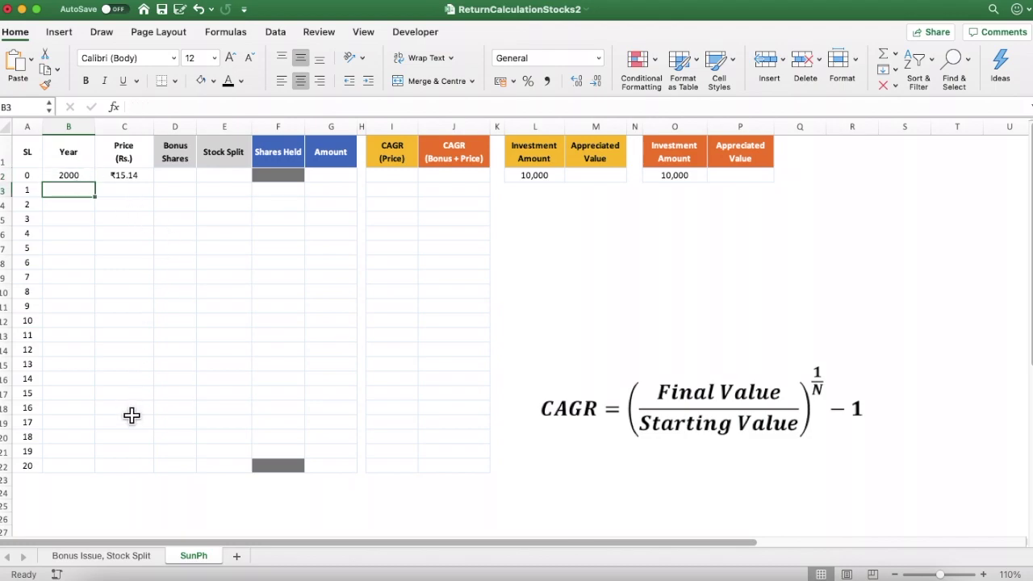
text(=)
key(Up)
text(+)
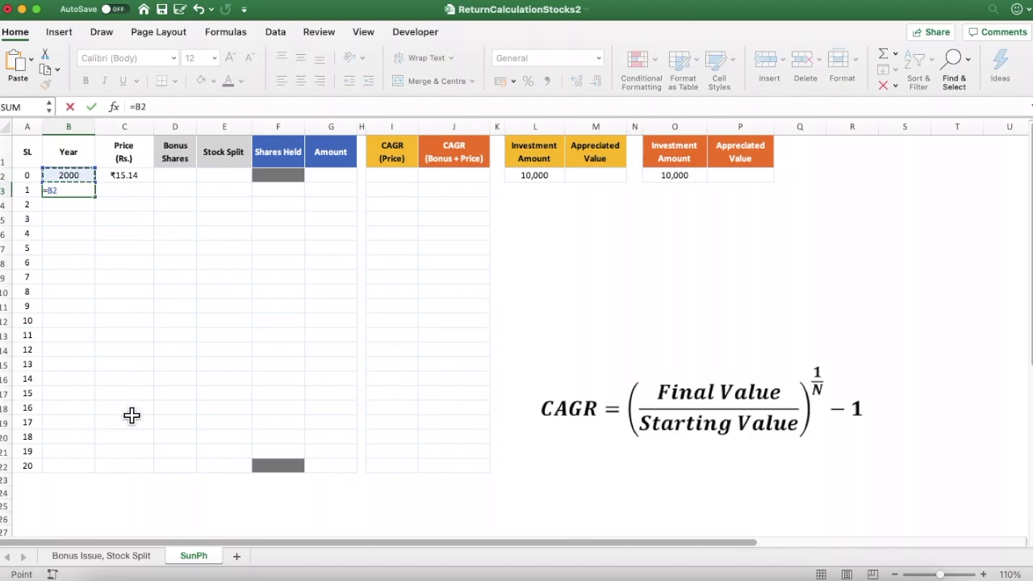
text(1)
key(Return)
Copy the year formula from B3 down the Year column to the SL 20 row.
key(Up)
key(super+c)
key(Down)
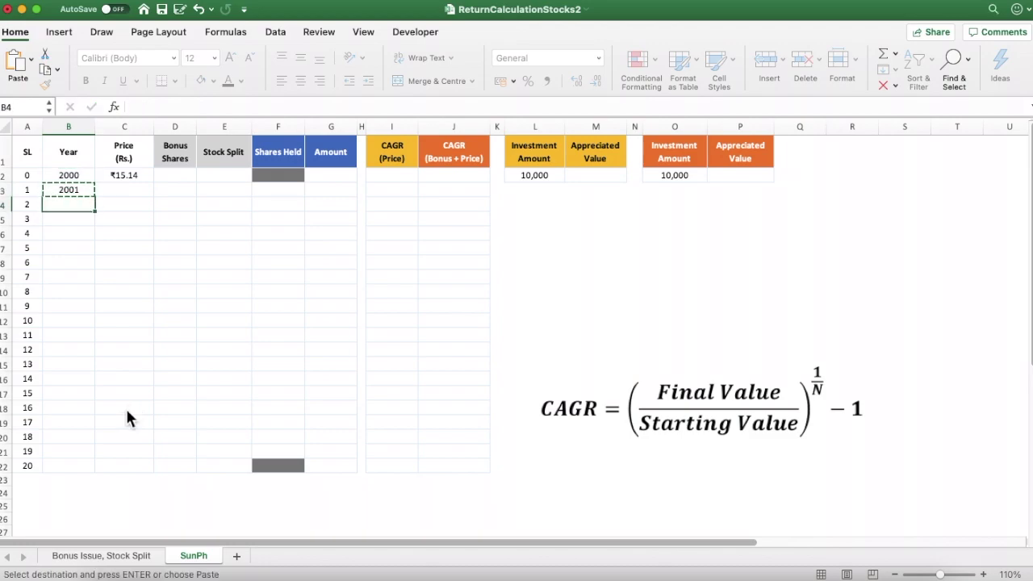
key(shift+Down)
key(shift+Down)
key(shift+Down)
key(shift+Down)
key(shift+Down)
key(shift+Down)
key(shift+Down)
key(shift+Down)
key(shift+Down)
key(shift+Down)
key(shift+Down)
key(shift+Down)
key(shift+Down)
key(shift+Down)
key(shift+Down)
key(shift+Down)
key(shift+Down)
key(shift+Down)
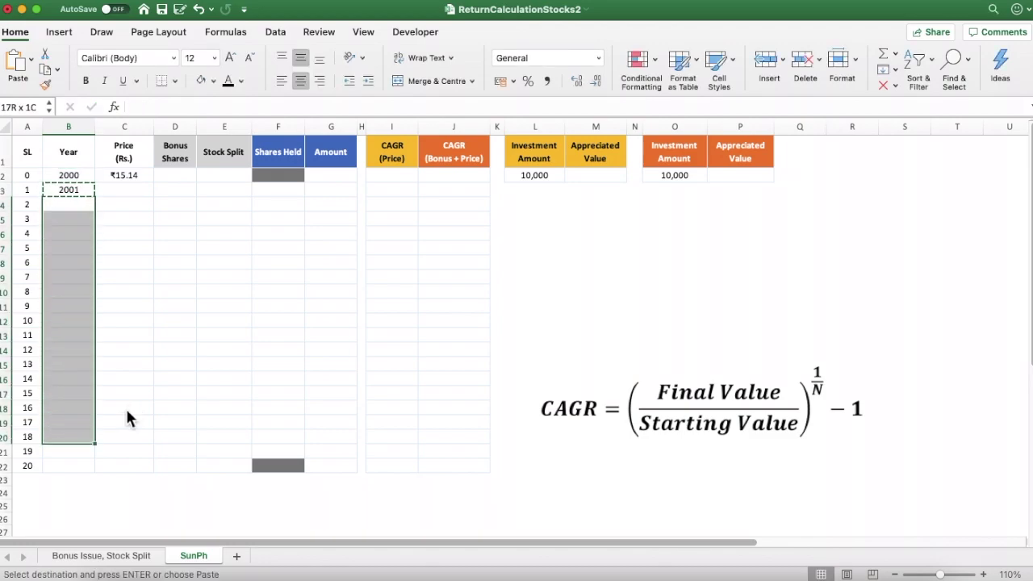
key(super+v)
key(Down)
key(Down)
key(Down)
key(Down)
key(Down)
key(Down)
key(Down)
key(Down)
key(Down)
key(Down)
key(Down)
key(Down)
key(Down)
key(Down)
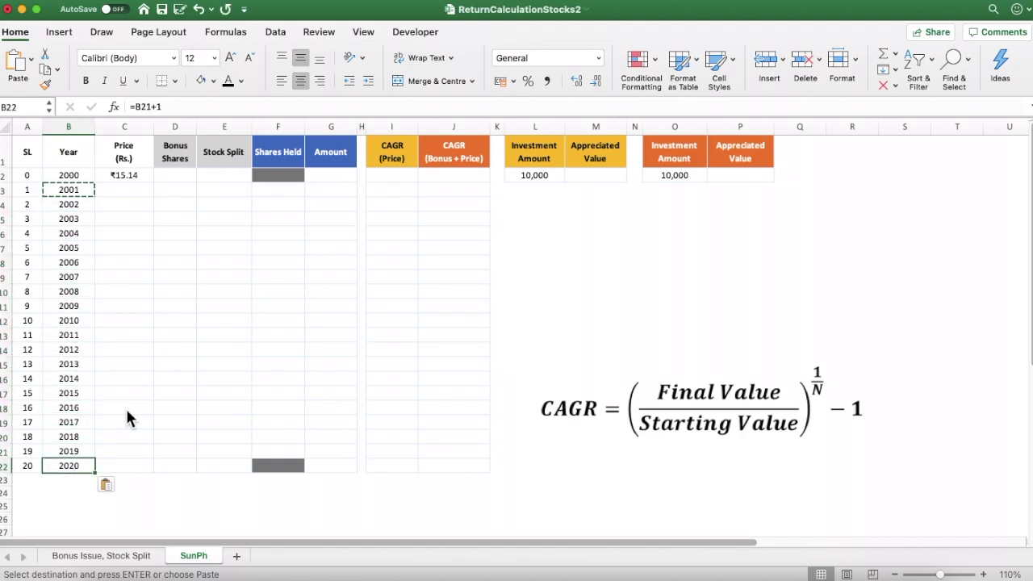
Copy the BSE price 511.55 from the Sun Pharma page in Google Chrome into the 2020 price cell C22 in Excel.
click(129, 472)
click(77, 472)
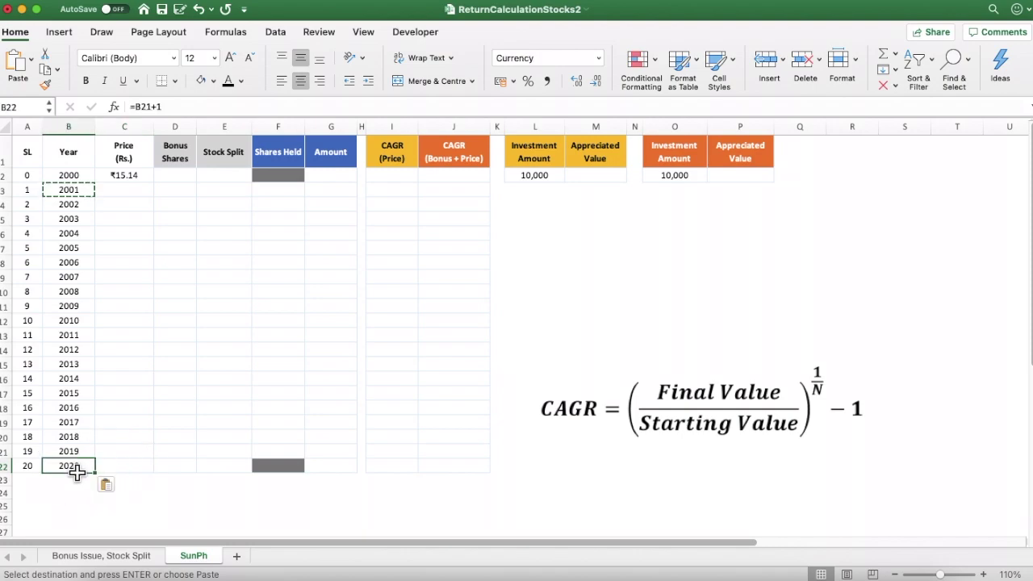
click(105, 468)
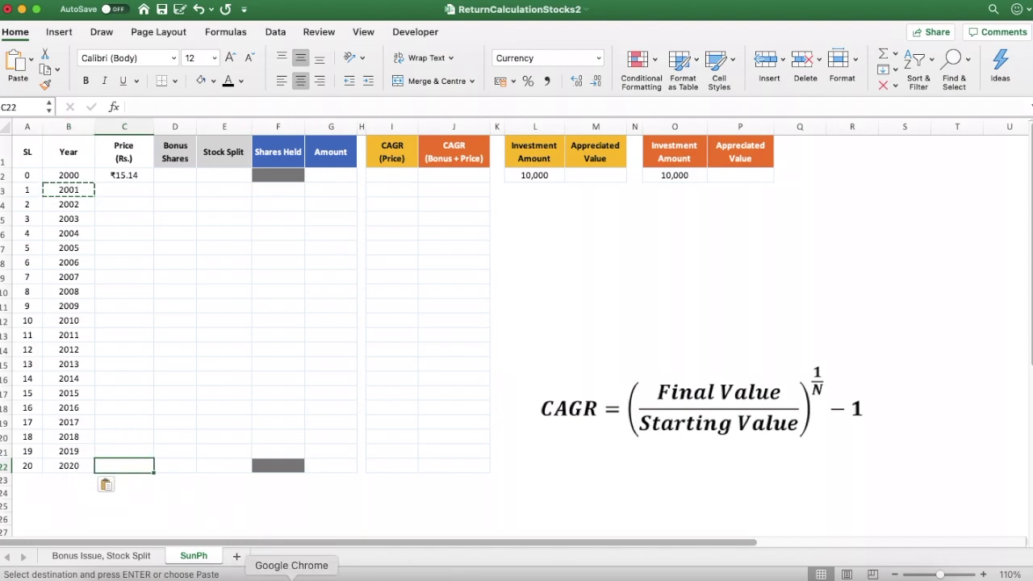
click(292, 576)
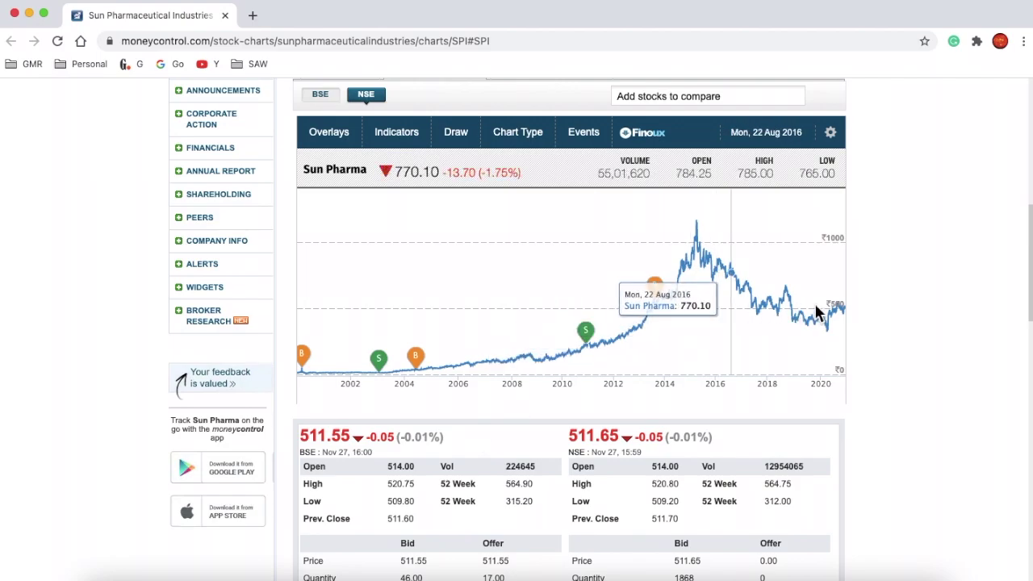
scroll(617, 236, up, 5)
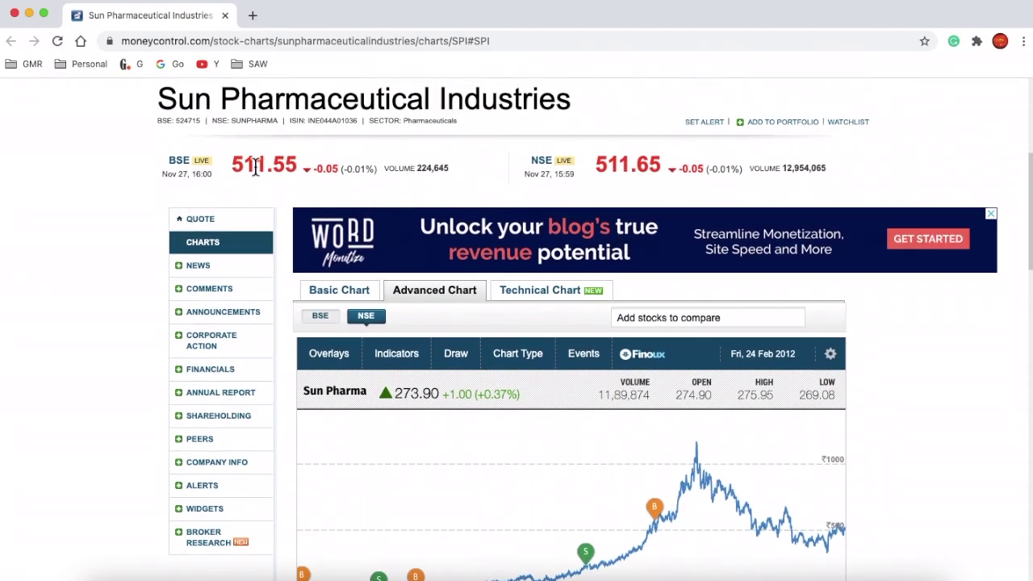
drag(236, 166, 297, 165)
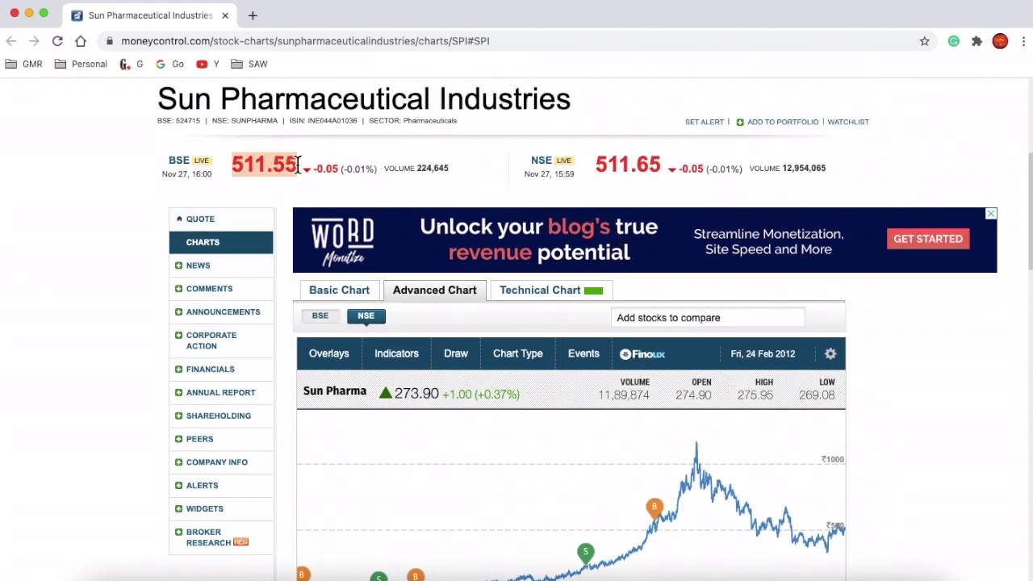
key(super+Tab)
double_click(128, 468)
key(super+v)
key(Return)
click(128, 465)
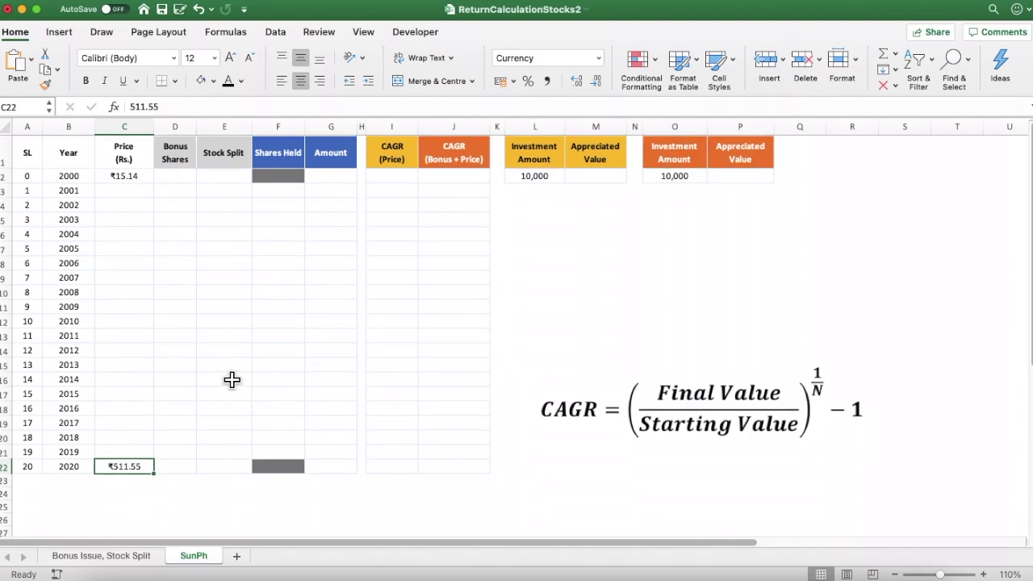
Review the years and prices in the first and last rows, 2000 and 2020, as the starting and final values.
click(133, 180)
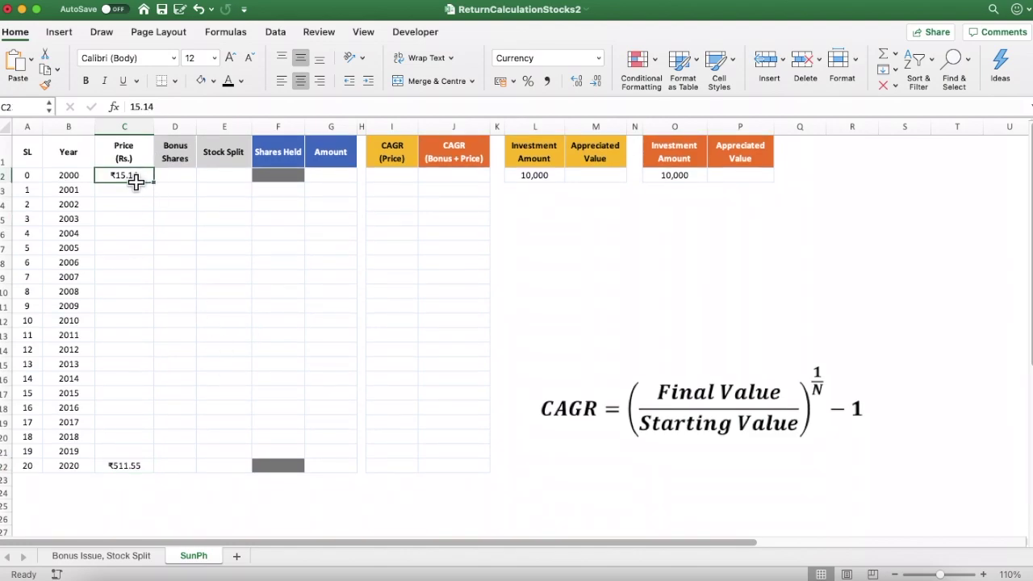
click(74, 181)
click(142, 175)
click(79, 465)
click(120, 467)
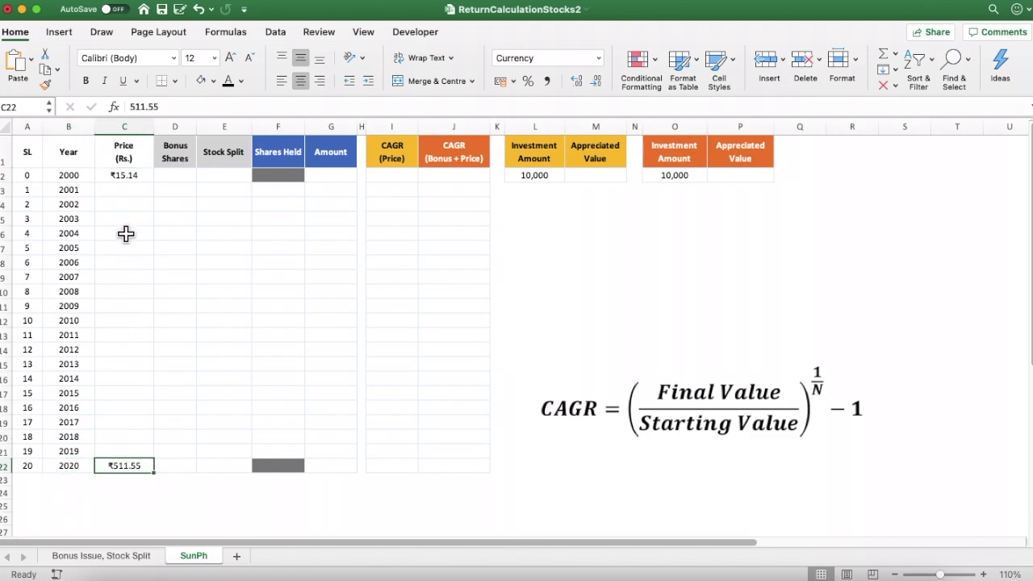
click(132, 180)
click(121, 470)
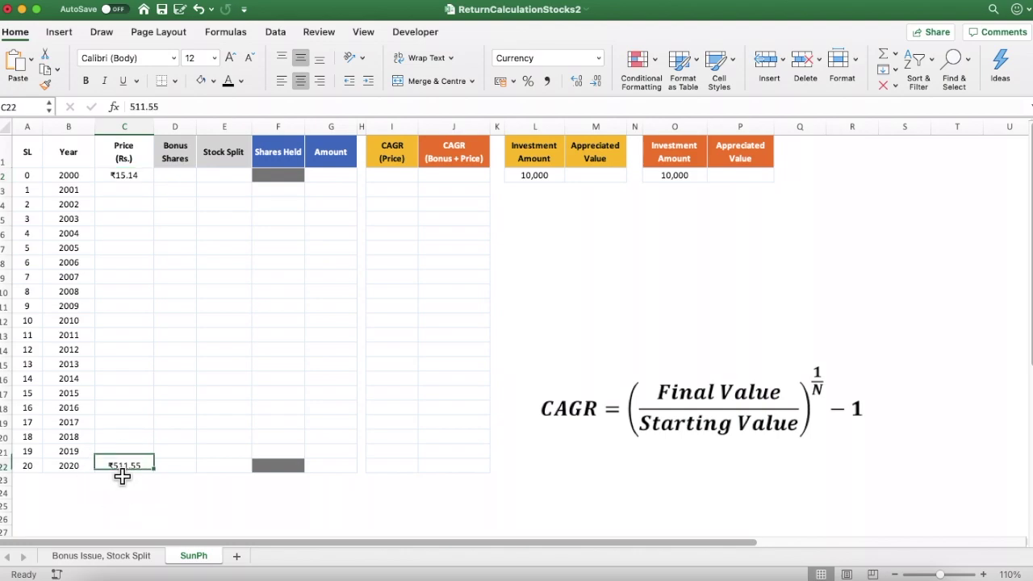
click(131, 177)
click(120, 471)
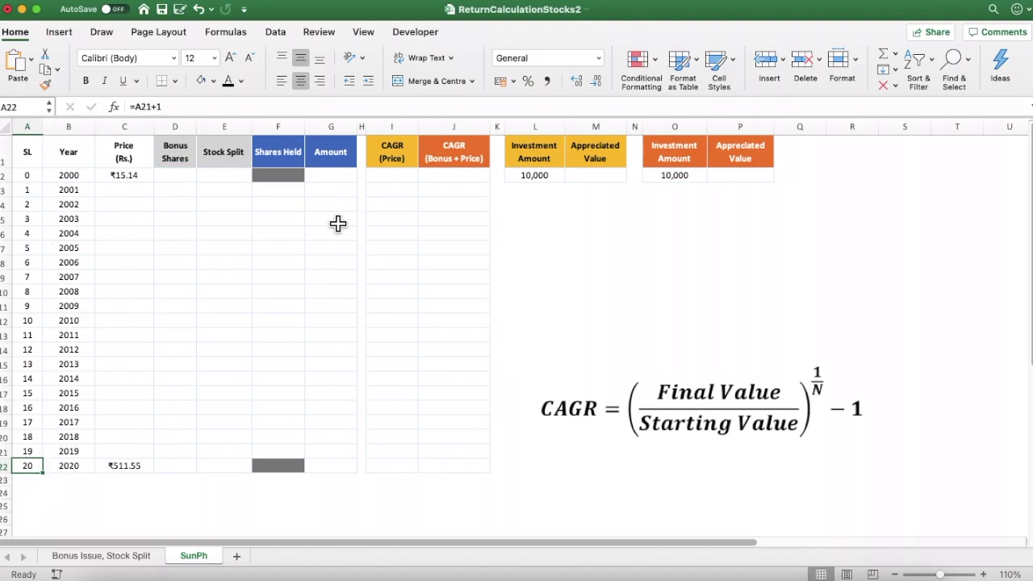
Calculate the price CAGR in cell I2 with the formula =(C22/C2)^(1/20)-1.
click(395, 177)
text(=)
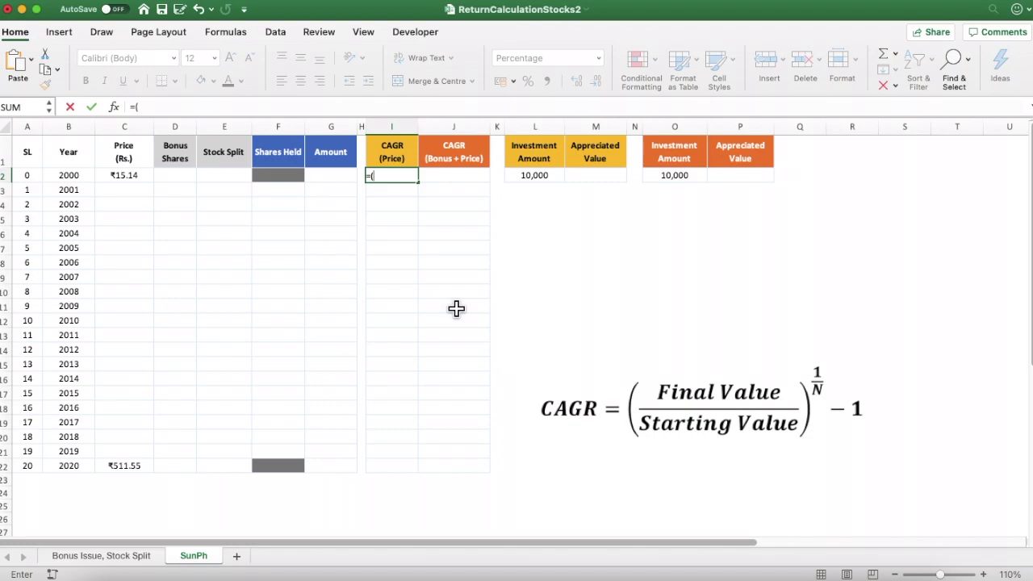
text(()
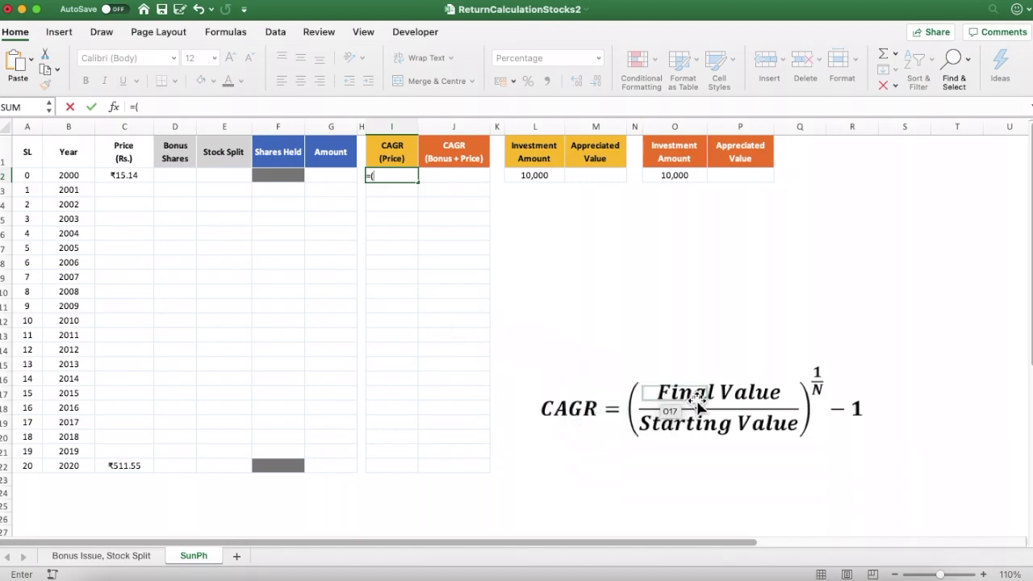
click(121, 467)
text(/)
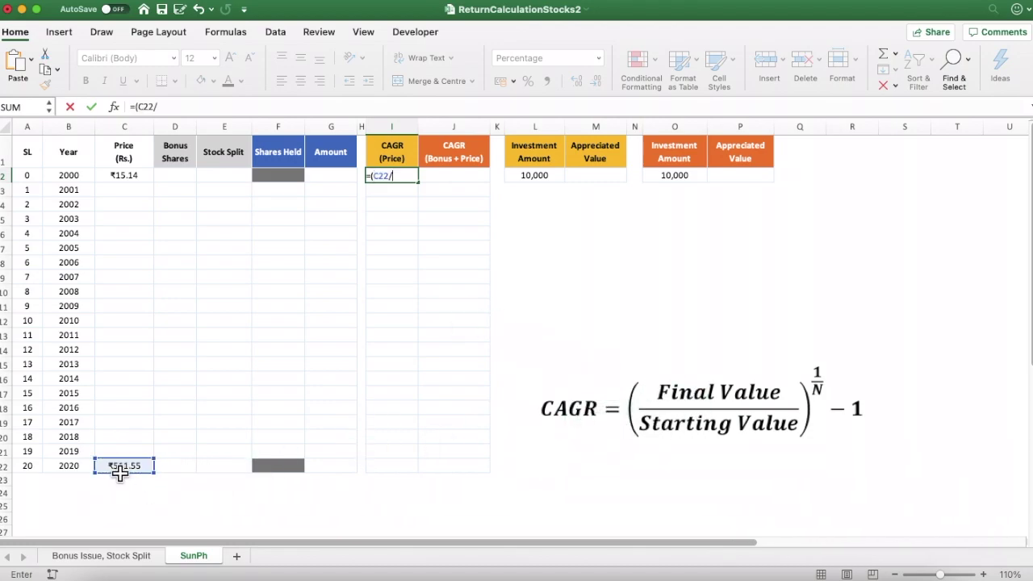
click(125, 184)
text()^(1/20)
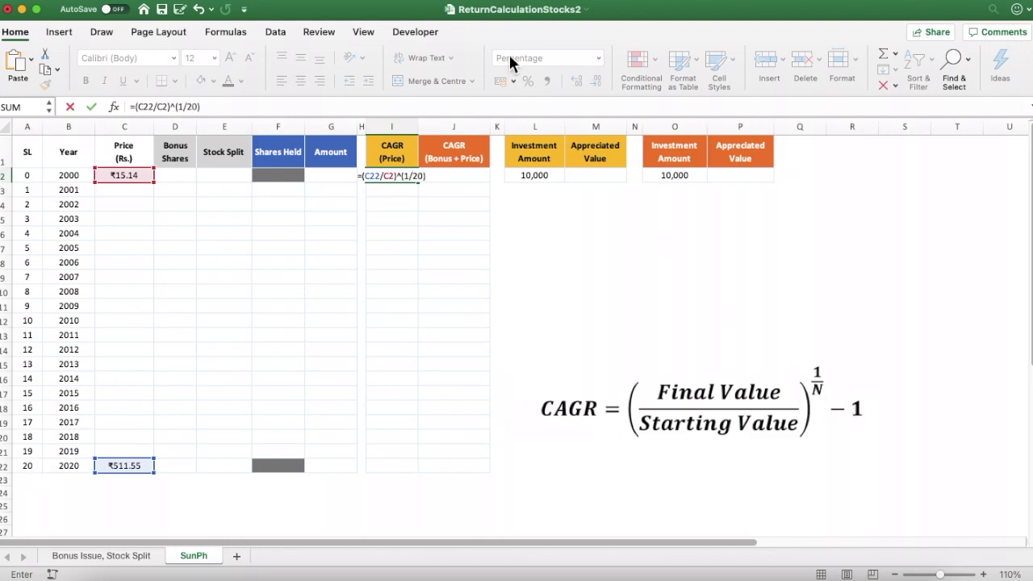
text(-1)
key(Return)
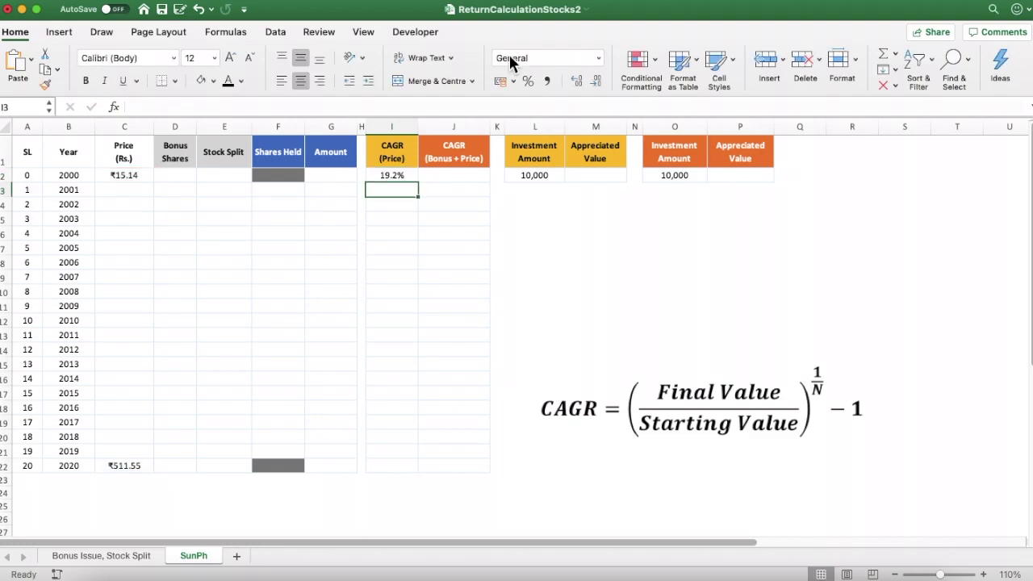
key(Up)
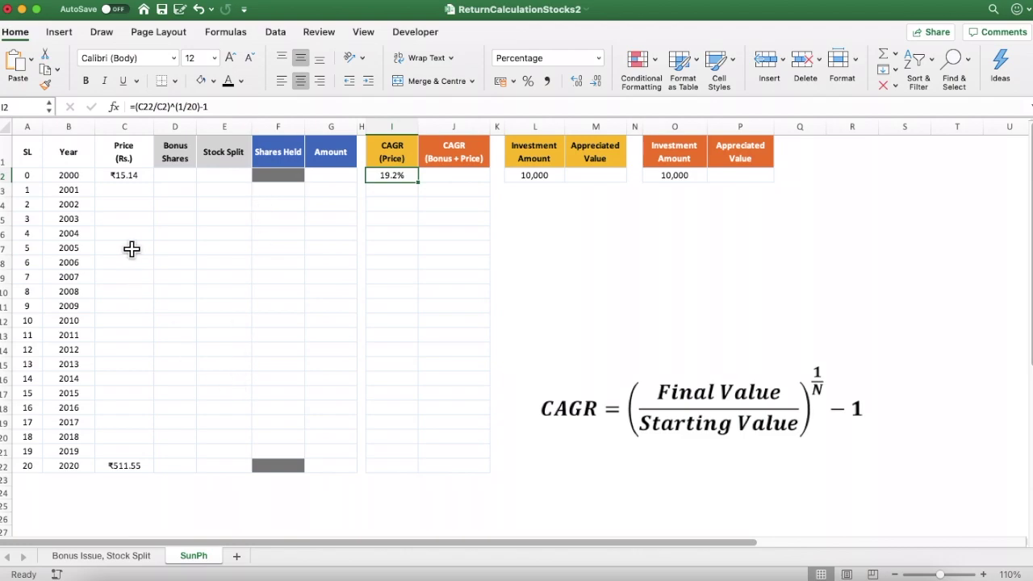
click(85, 177)
click(77, 466)
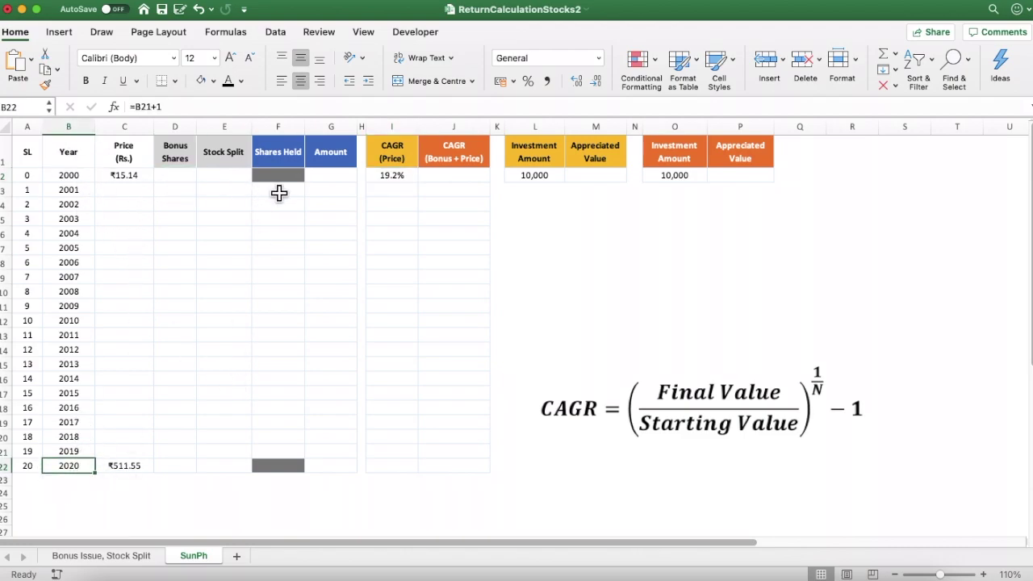
click(403, 179)
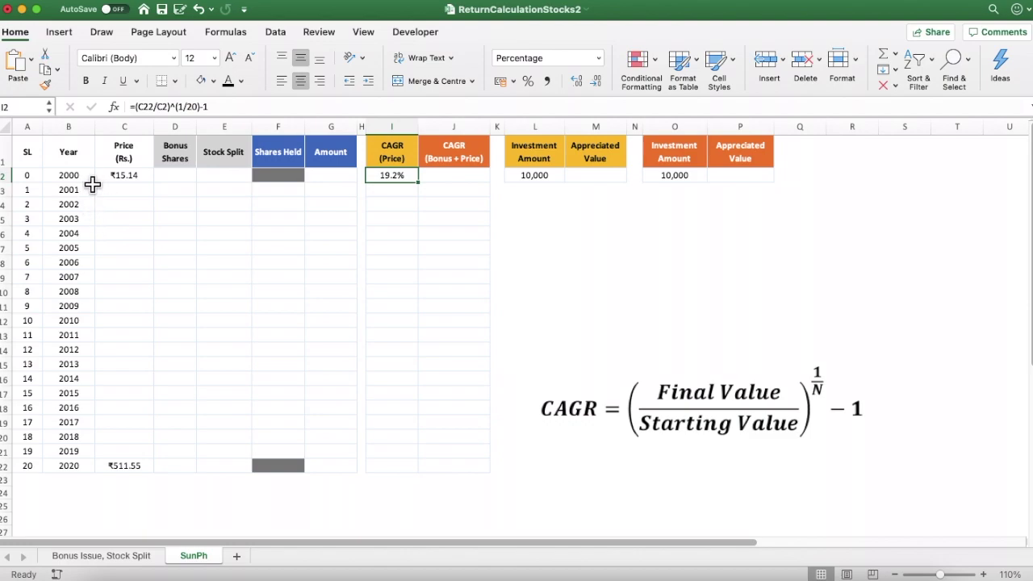
Look up the March 2000 bonus issue on the Chrome chart and enter the ratio 2 : 1 under Bonus Shares for 2000 in Excel.
drag(177, 162, 224, 163)
click(174, 161)
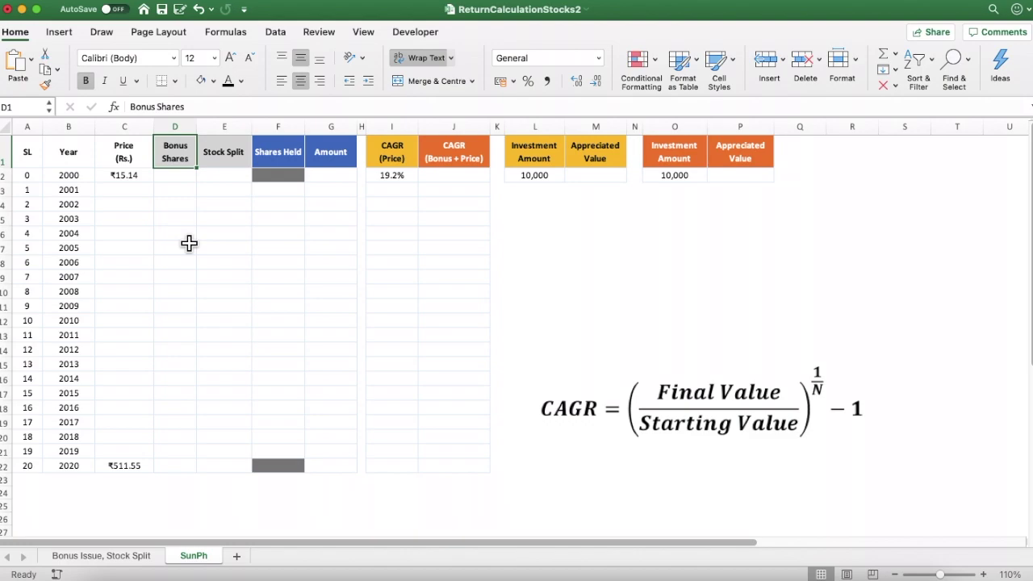
key(super+Tab)
scroll(357, 337, down, 5)
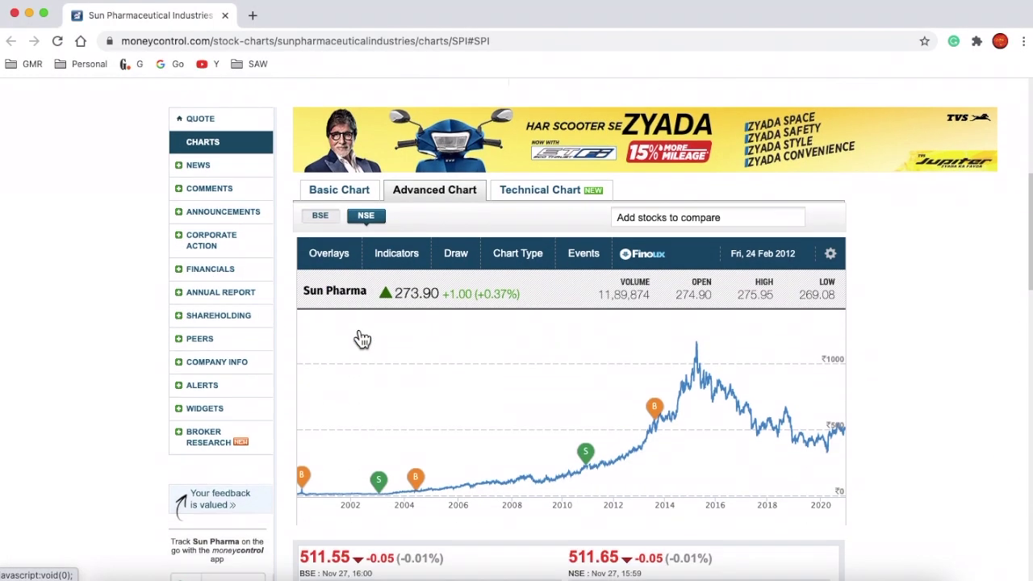
mouse_move(305, 386)
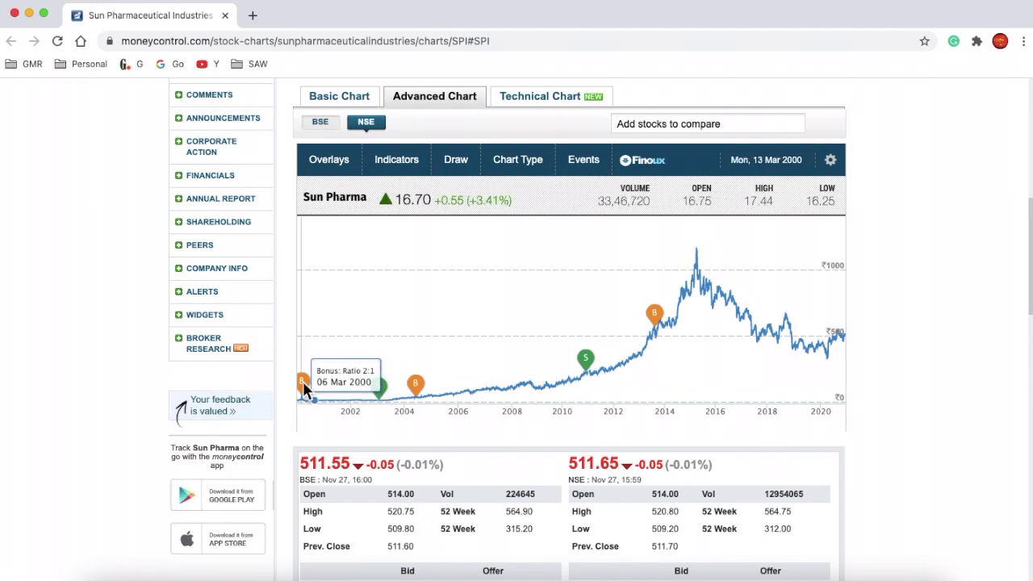
key(super+Tab)
key(Down)
text(2 :)
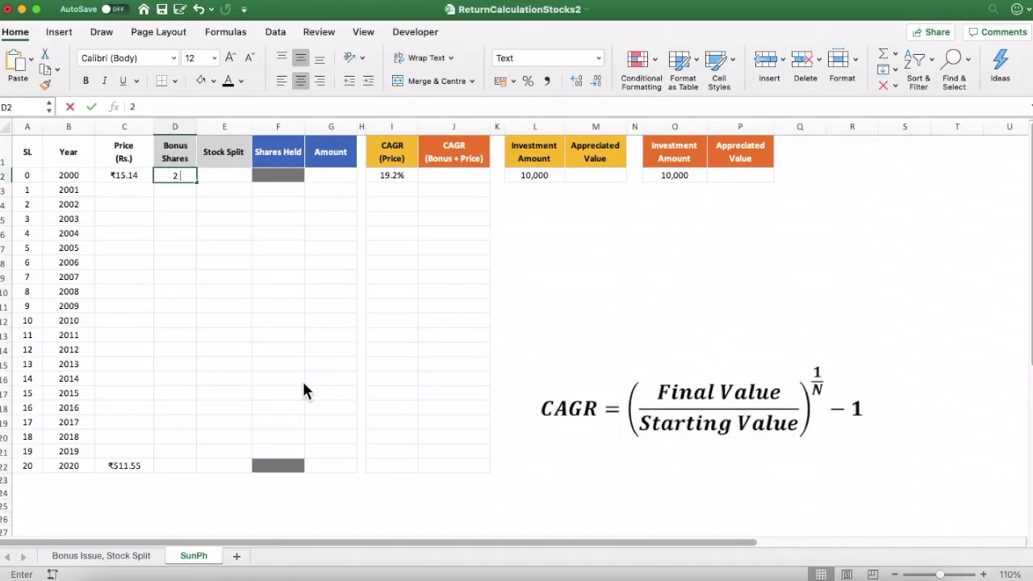
key(ctrl+Return)
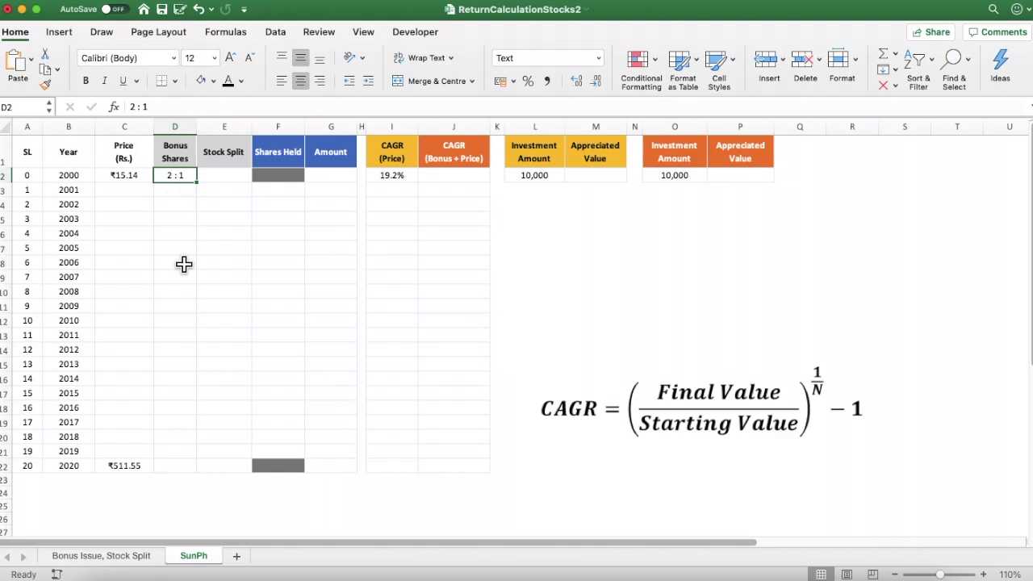
Look up the May 2004 bonus issue on the Chrome chart and enter 1 : 1 under Bonus Shares for 2004 in Excel.
key(super+Tab)
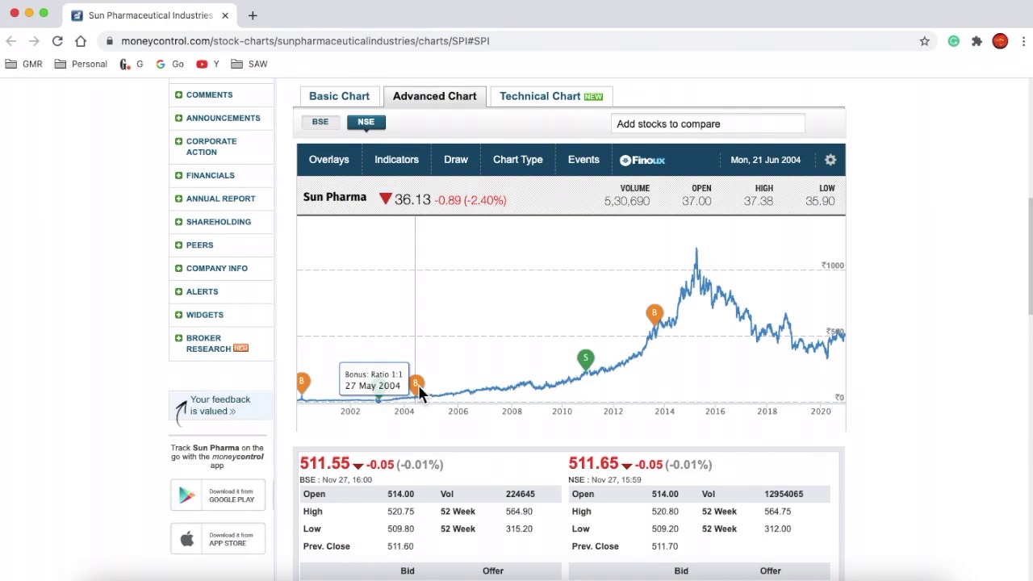
key(super+Tab)
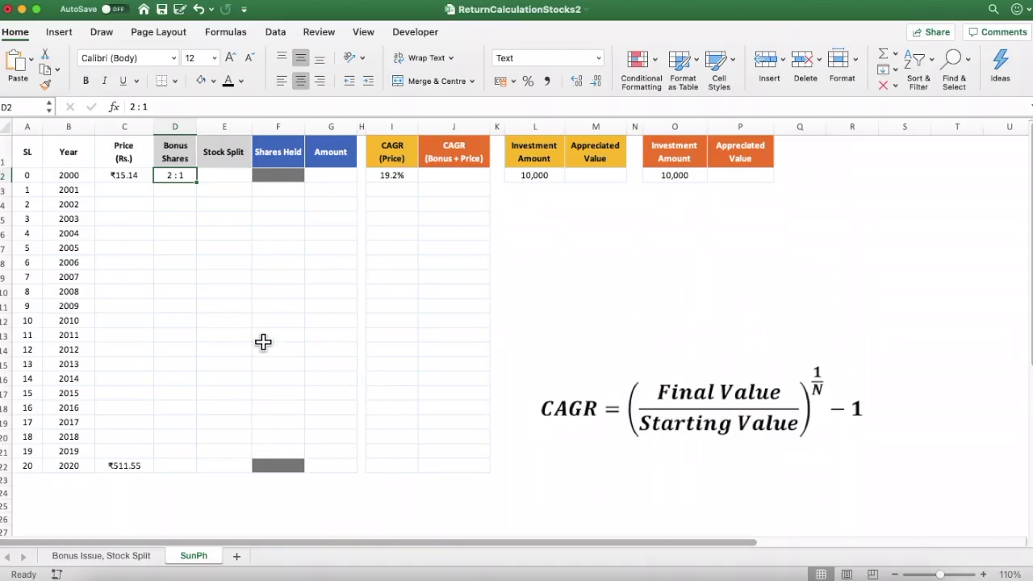
click(134, 241)
key(Right)
text(1)
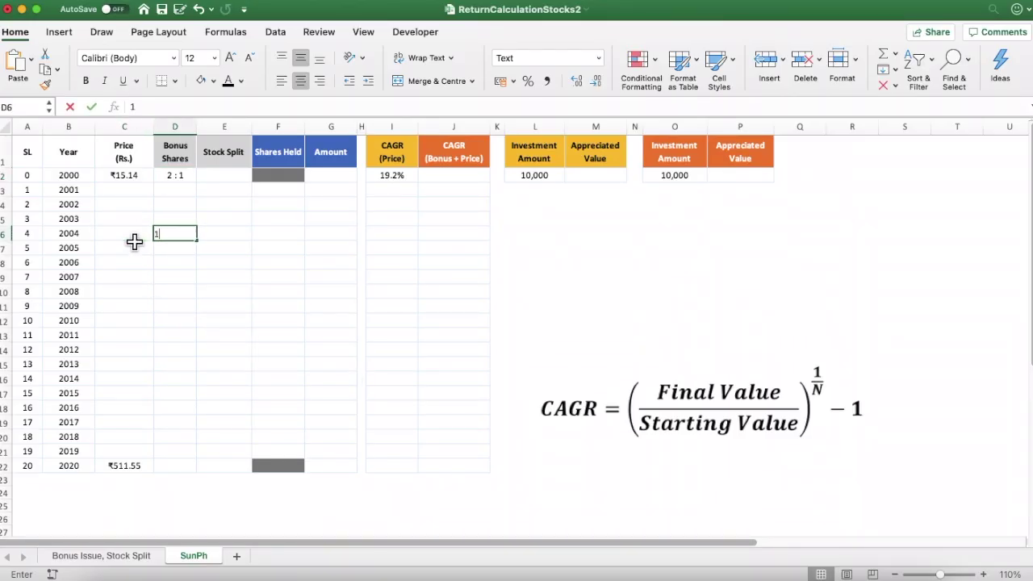
text( : 1)
key(Return)
key(Up)
Check the July 2013 bonus issue on the Chrome chart and copy the 2004 ratio 1 : 1 into the 2013 Bonus Shares cell D15 in Excel.
key(cmd+c)
key(super+Tab)
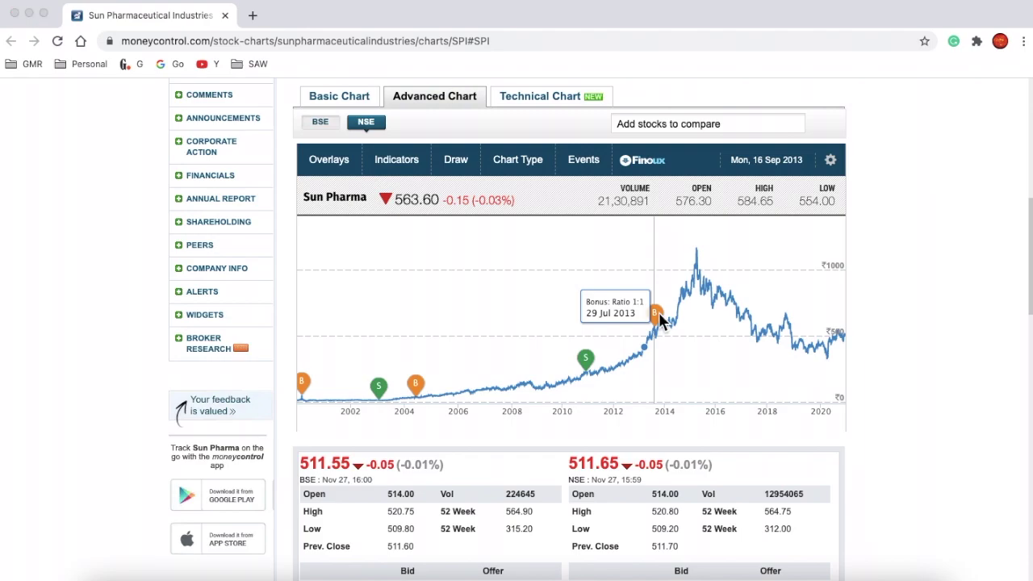
key(super+Tab)
key(Down)
key(Down)
key(Down)
key(Down)
key(Down)
key(Down)
key(Down)
key(Down)
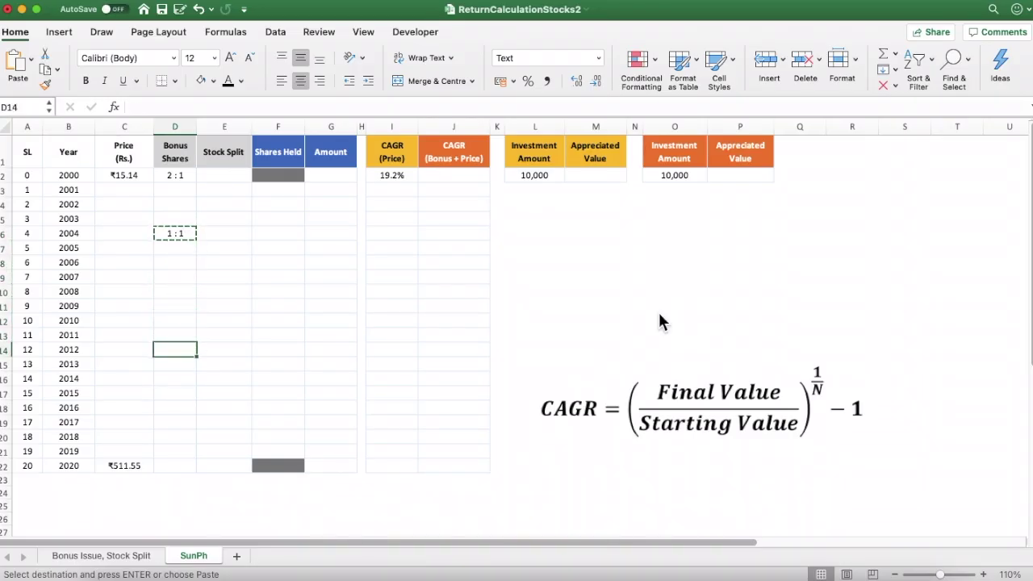
key(Down)
key(super+v)
key(Right)
key(Escape)
Look up the January 2003 stock split on the Chrome chart and enter FV 10 to 5 under Stock Split for 2003 in Excel.
key(Up)
key(Up)
key(Up)
key(Up)
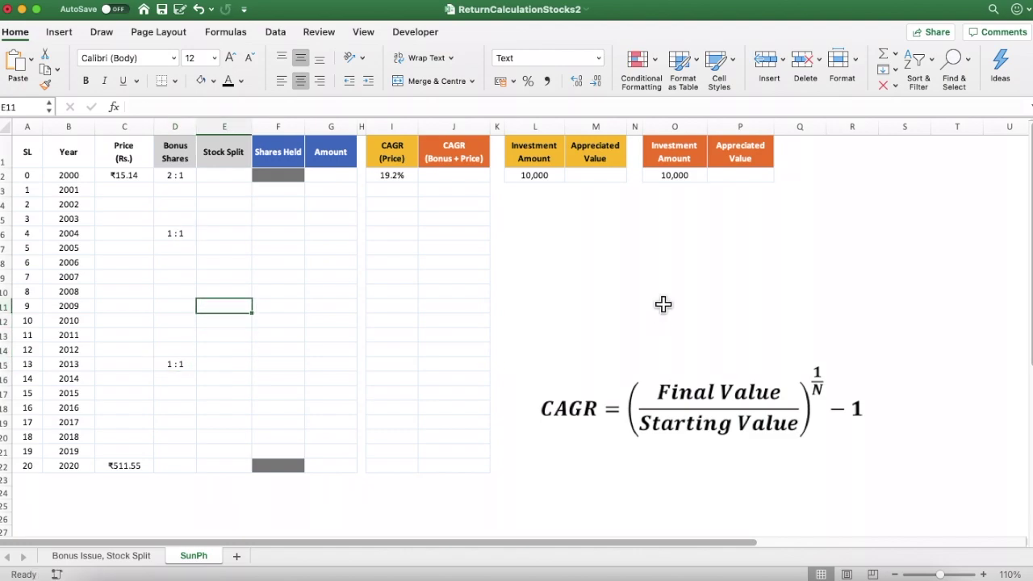
click(223, 128)
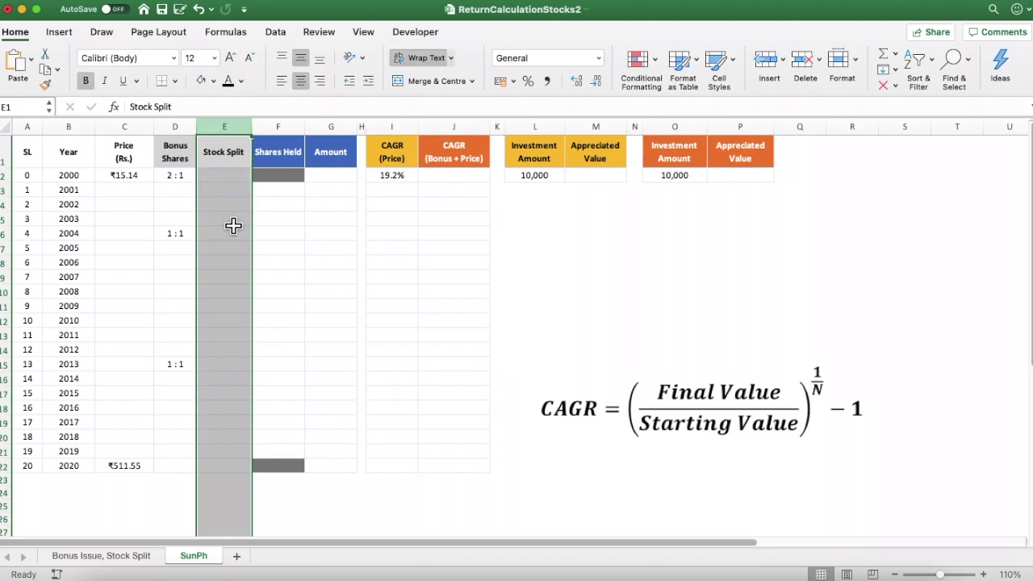
key(super+Tab)
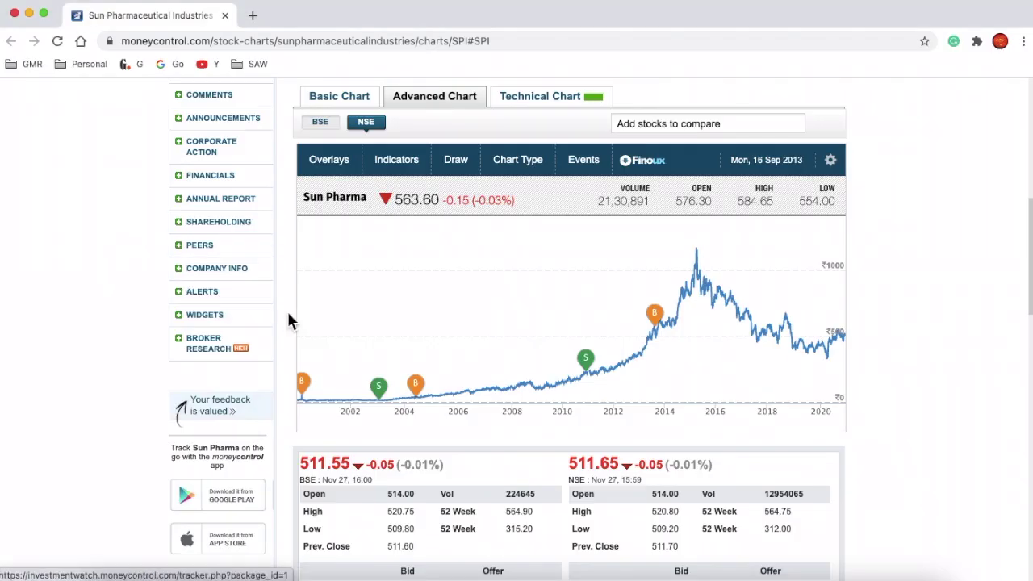
mouse_move(382, 387)
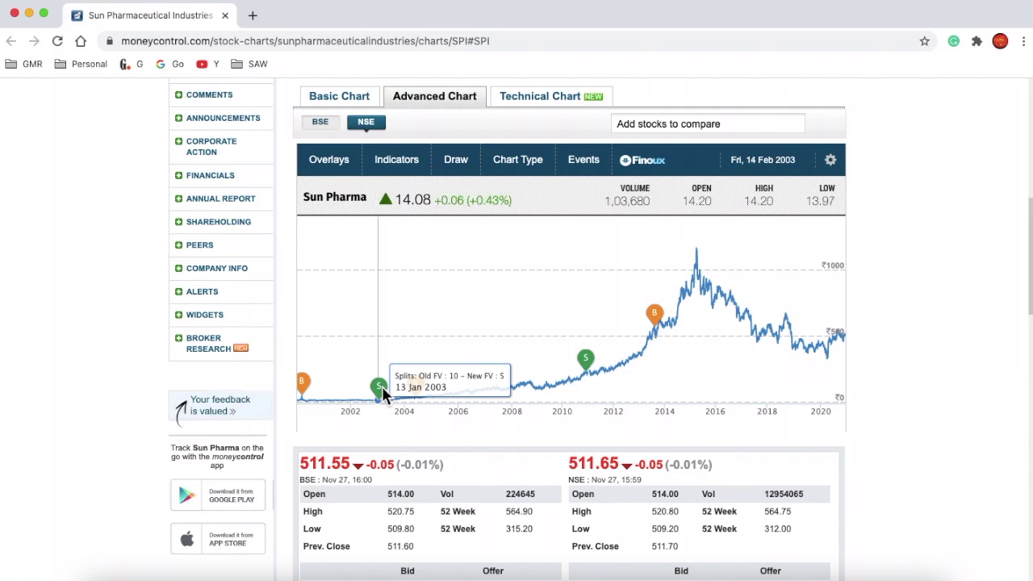
key(super+Tab)
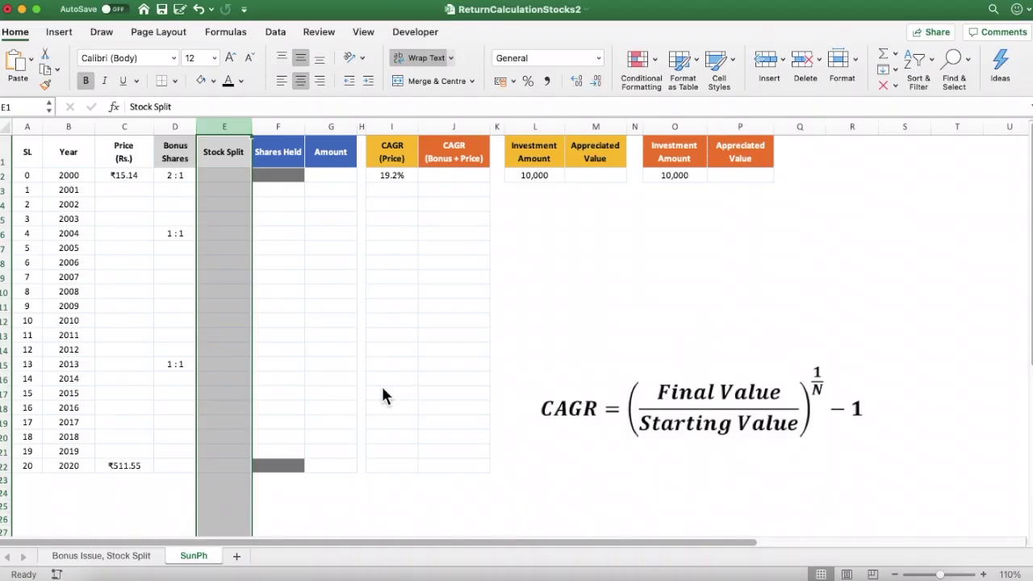
click(228, 222)
text(FV 10 to 5)
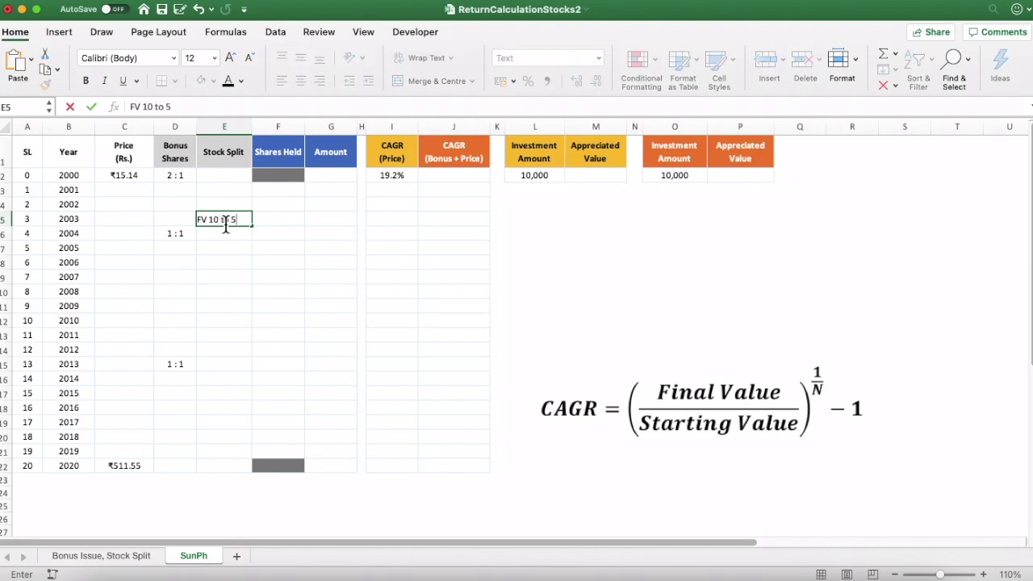
key(Tab)
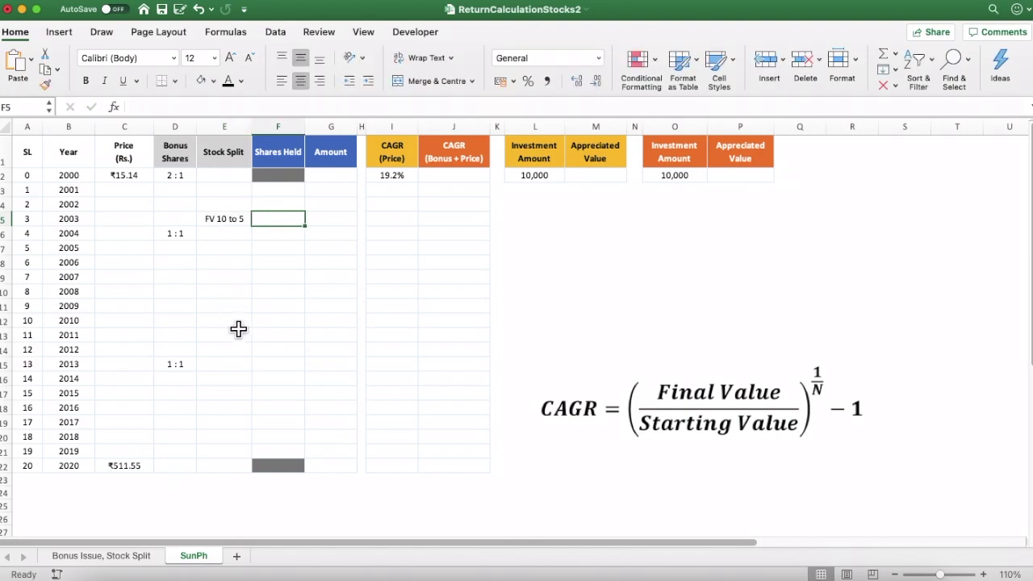
key(Left)
Look up the November 2010 stock split on the Chrome chart and enter FV 5 to 1 under Stock Split for 2010 in Excel.
key(super+Tab)
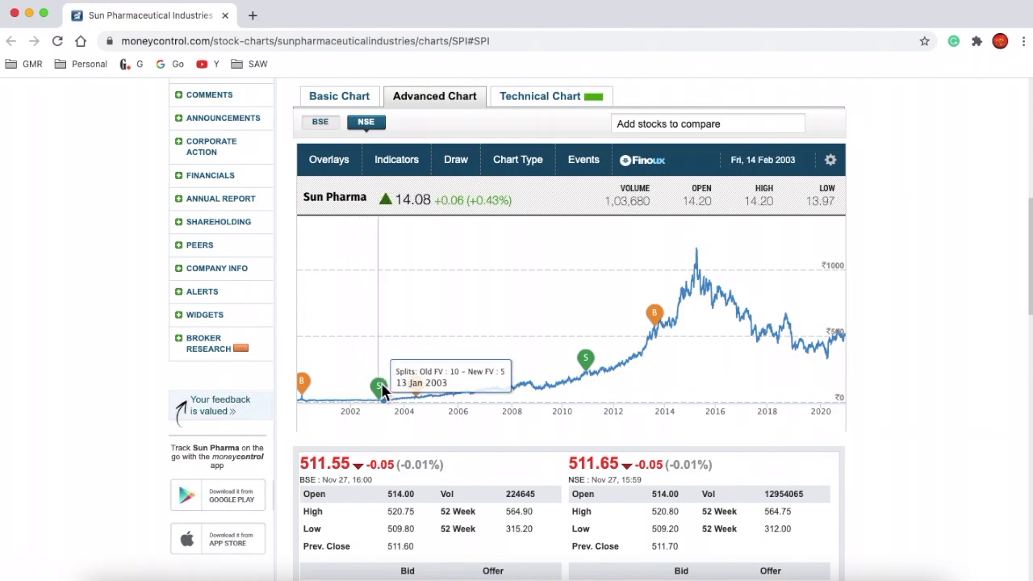
mouse_move(588, 357)
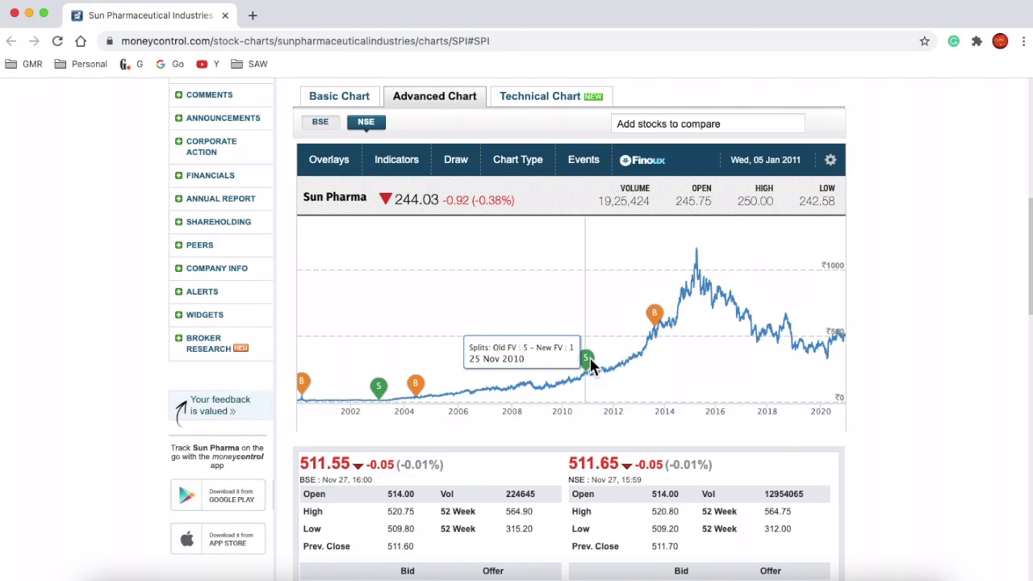
key(super+Tab)
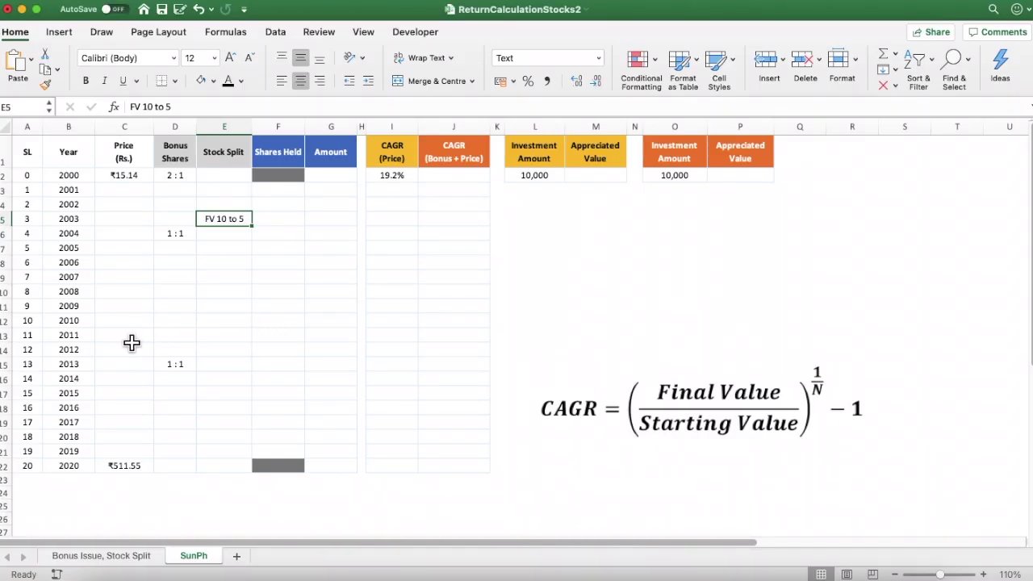
click(107, 325)
key(Right)
key(Right)
text(FV 5)
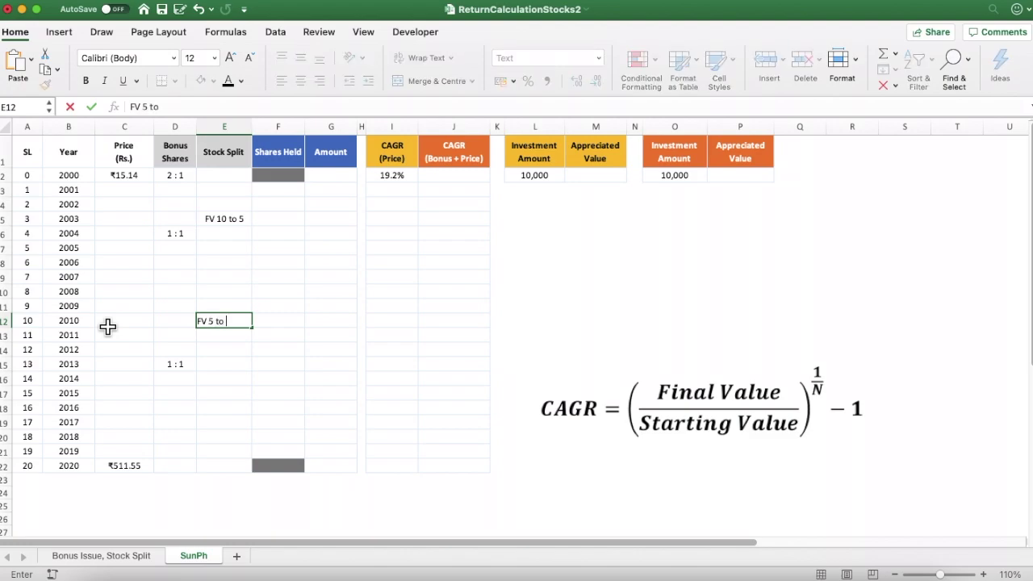
key(Return)
key(Up)
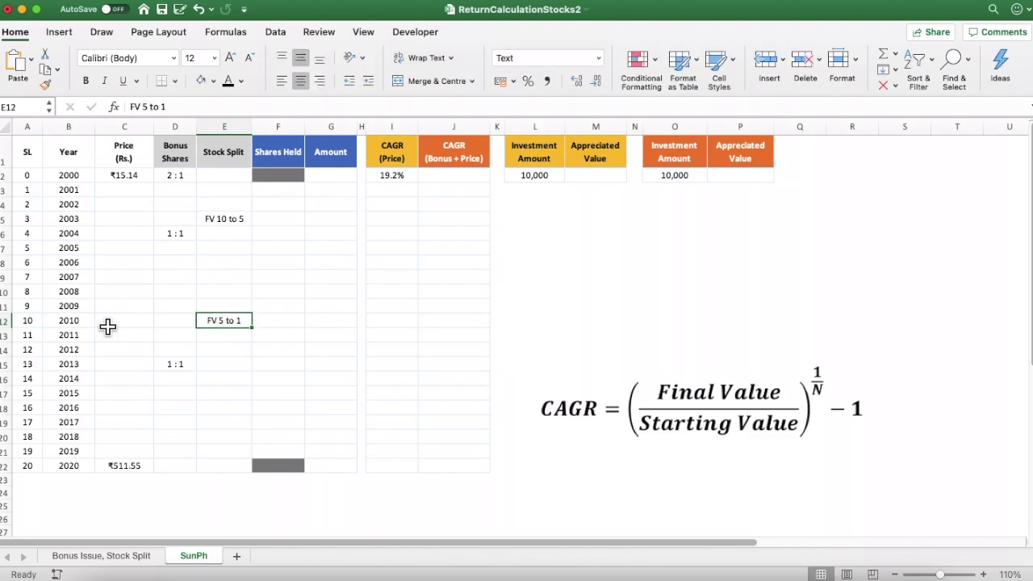
Enter 1 as the Shares Held for 2000 in cell F2.
click(218, 221)
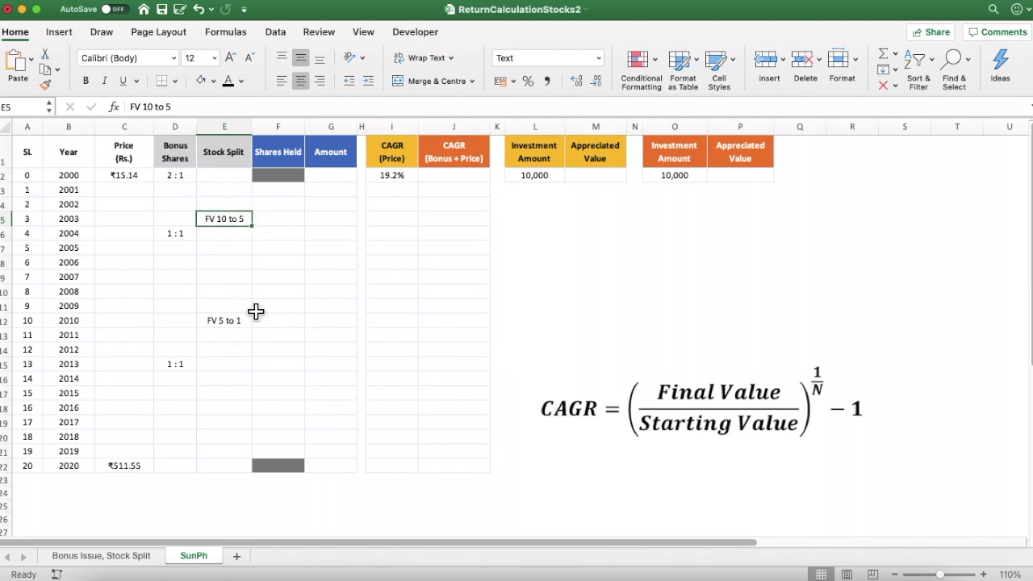
key(Up)
key(Up)
key(Up)
key(Right)
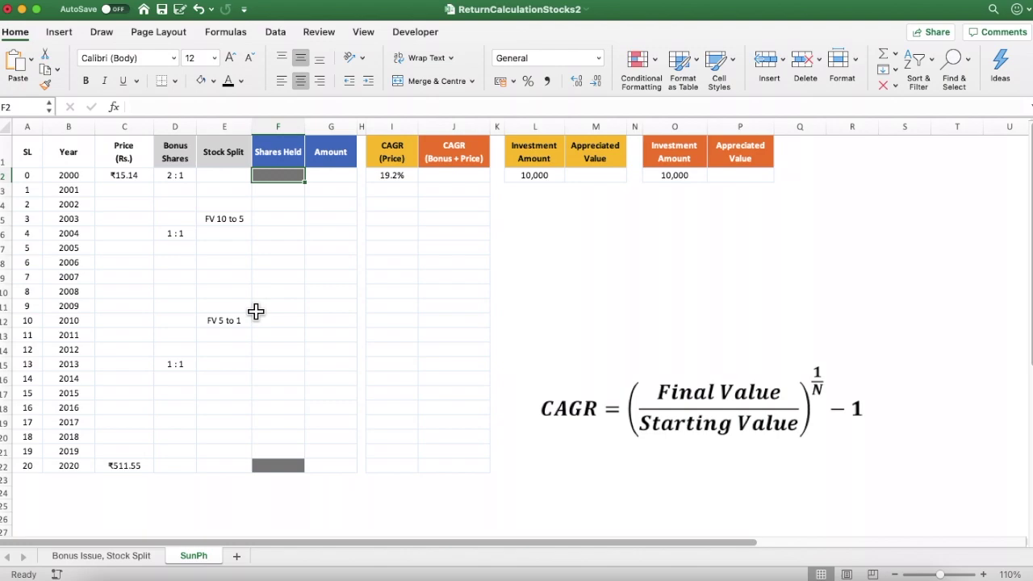
text(1)
key(ctrl+Return)
Calculate the 2000 Amount in cell G2 with the formula =F2*C2.
click(66, 183)
click(341, 177)
text(=)
key(Left)
text(*)
key(Left)
key(Left)
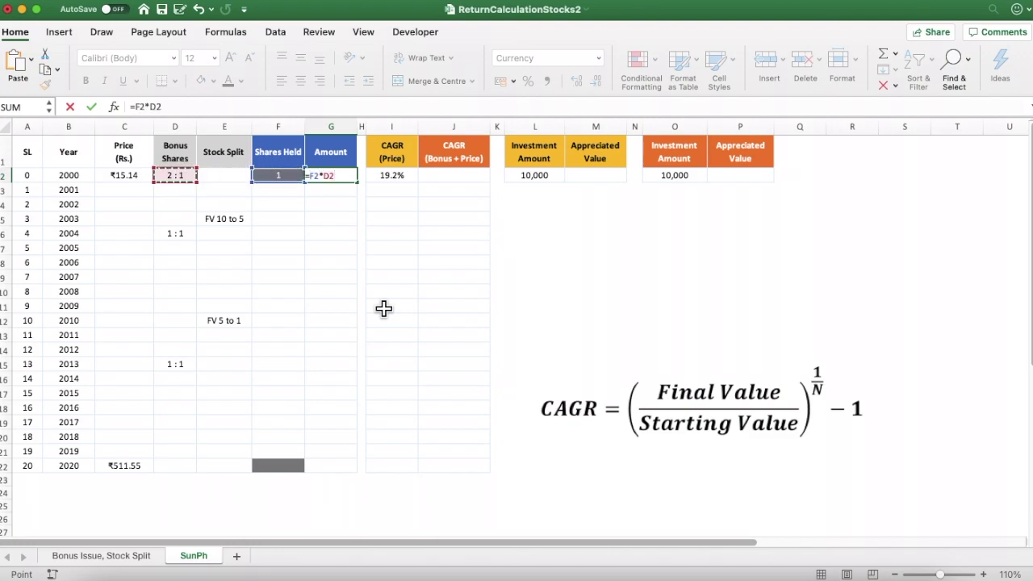
key(Left)
key(Return)
key(Up)
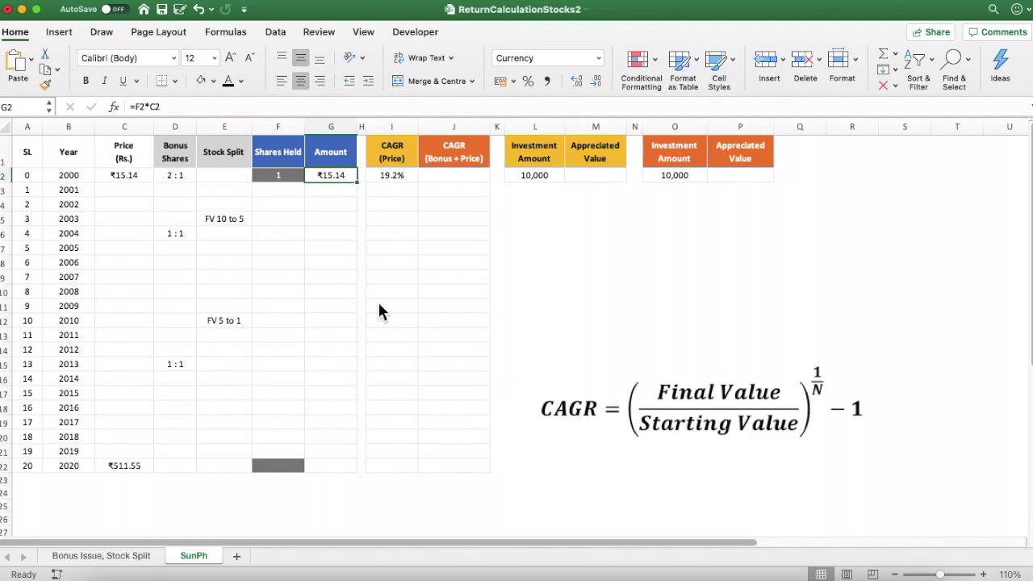
Enter 1 as the Shares Held for each year from 2001 through 2004.
click(288, 178)
key(Return)
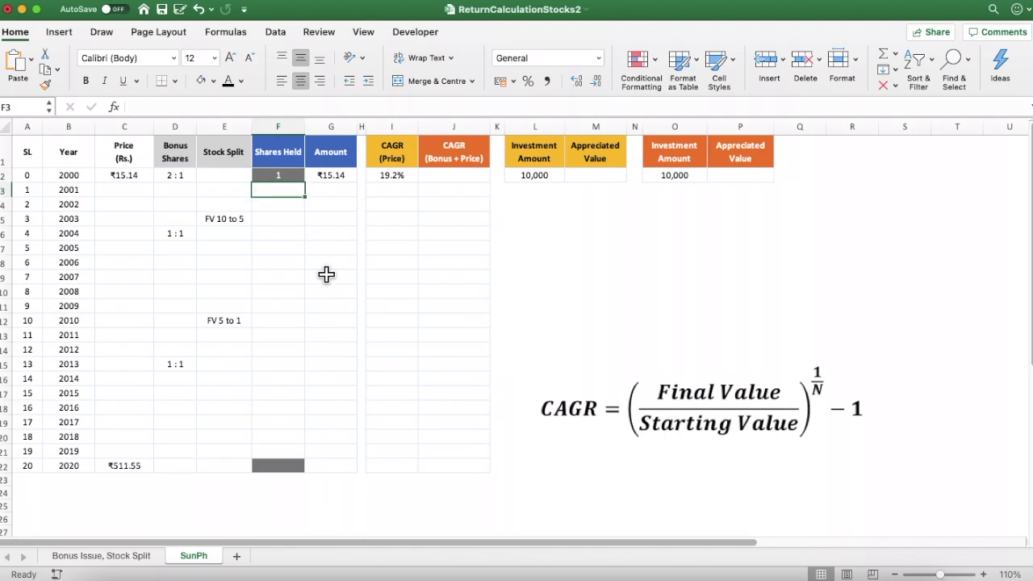
drag(184, 133, 244, 150)
click(283, 193)
text(1)
key(Return)
text(1)
key(Return)
text(1)
key(Return)
text(1)
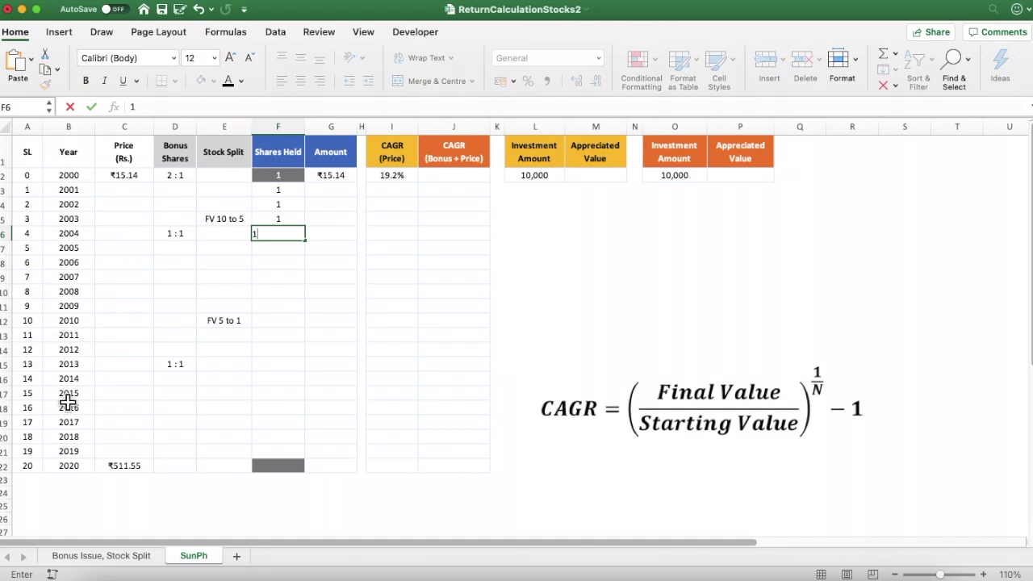
Continue the Shares Held column with 1 for each year from 2005 through 2020.
click(71, 175)
click(80, 468)
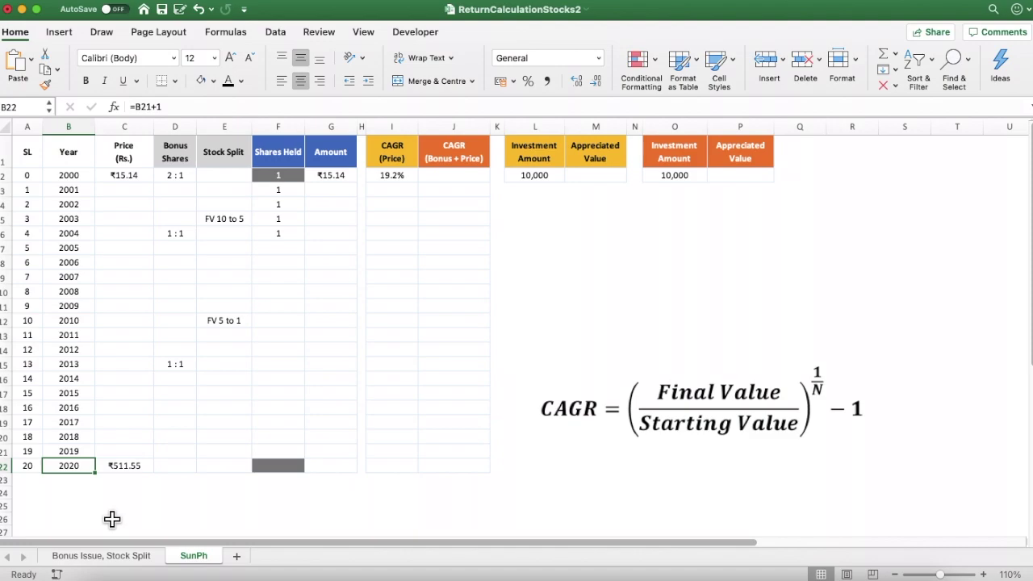
click(291, 251)
text(1)
key(Return)
text(1)
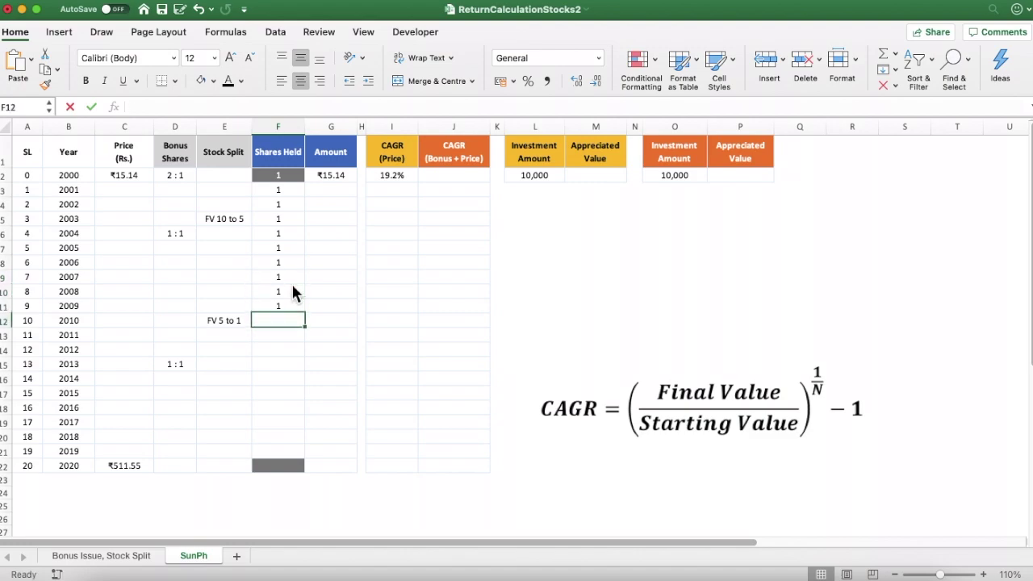
text( 1 1 1 1)
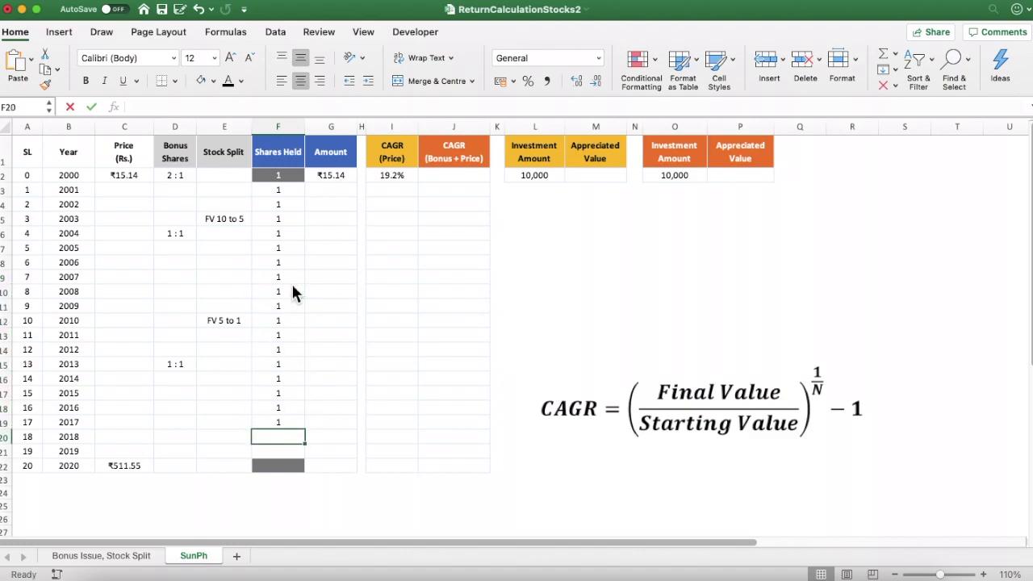
text( 1 1 1 1 1 1 1 1 1 1)
key(ctrl+Return)
Review the Shares Held column against the Bonus Shares and Stock Split entries from 2000 to 2013.
drag(282, 176, 300, 473)
click(348, 368)
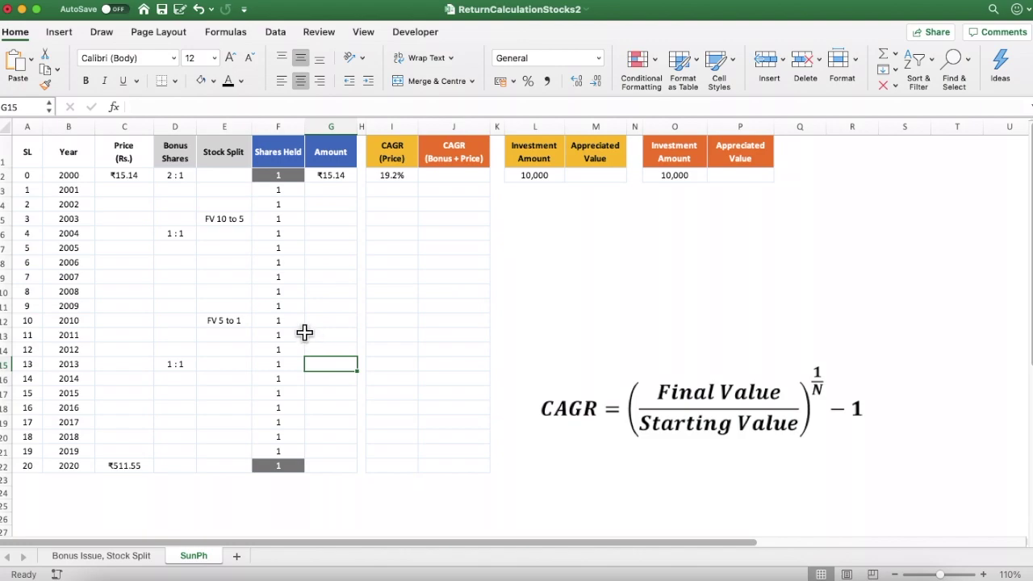
drag(178, 176, 228, 368)
click(185, 129)
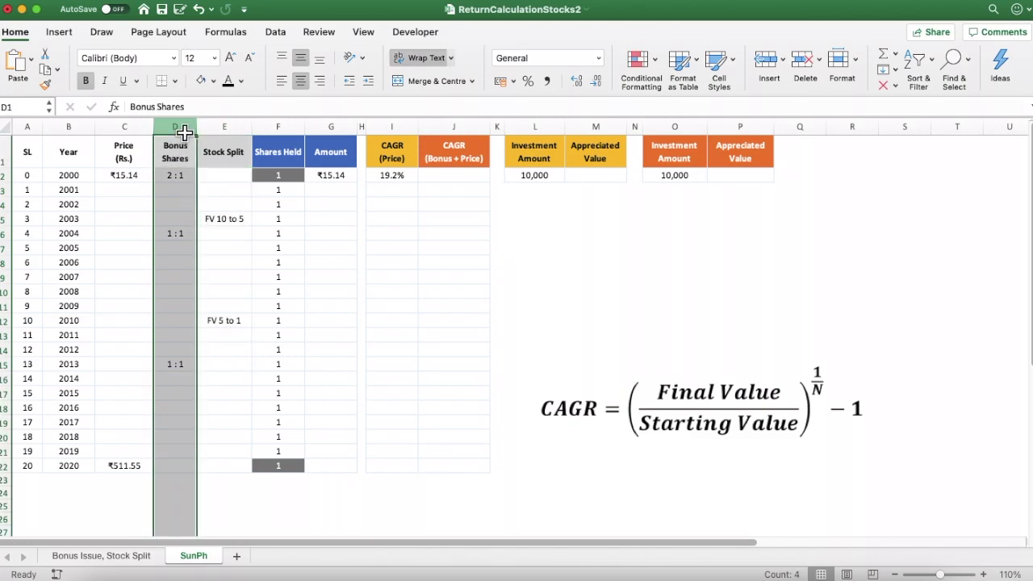
click(224, 127)
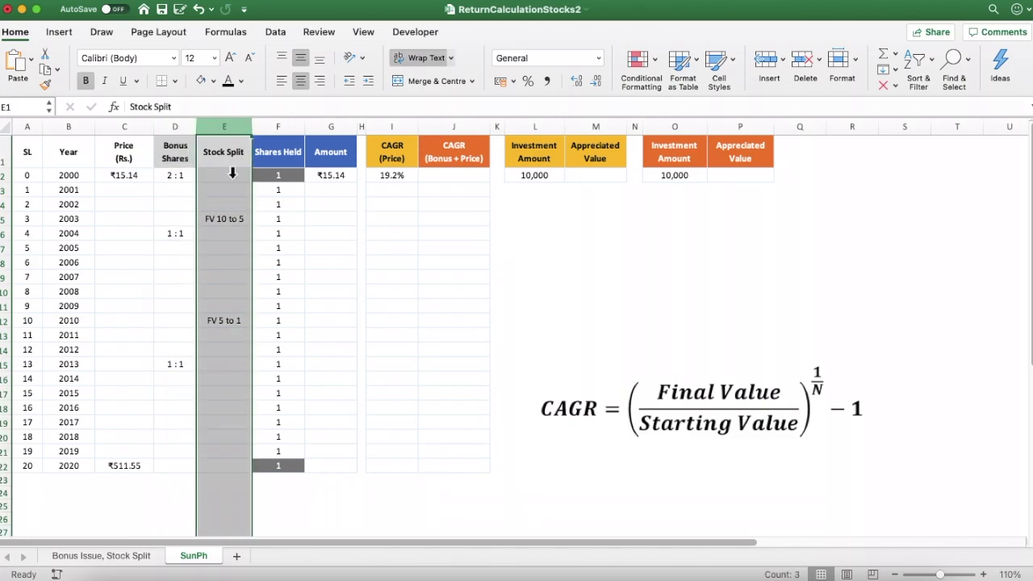
click(231, 235)
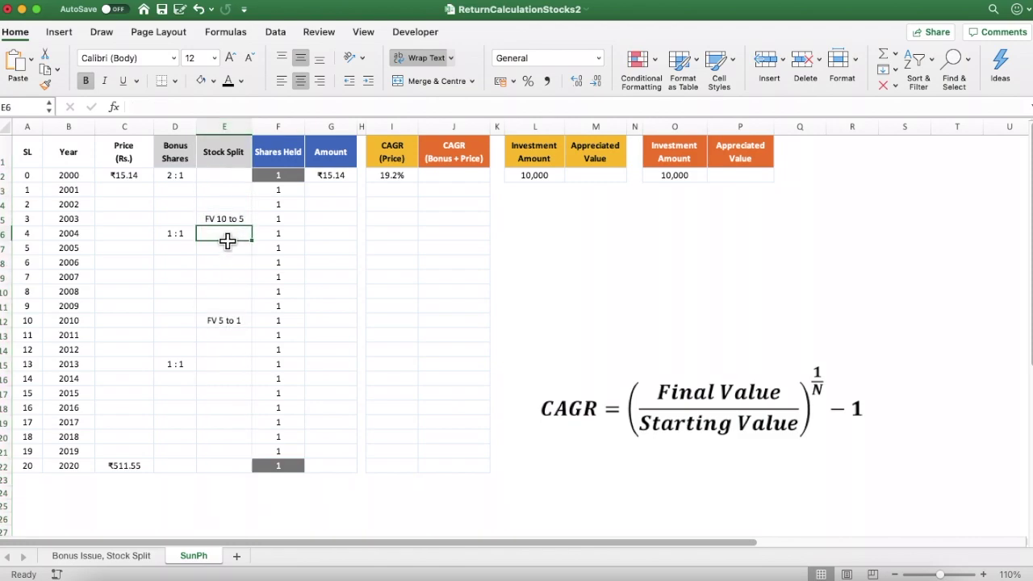
click(186, 179)
key(Right)
key(Right)
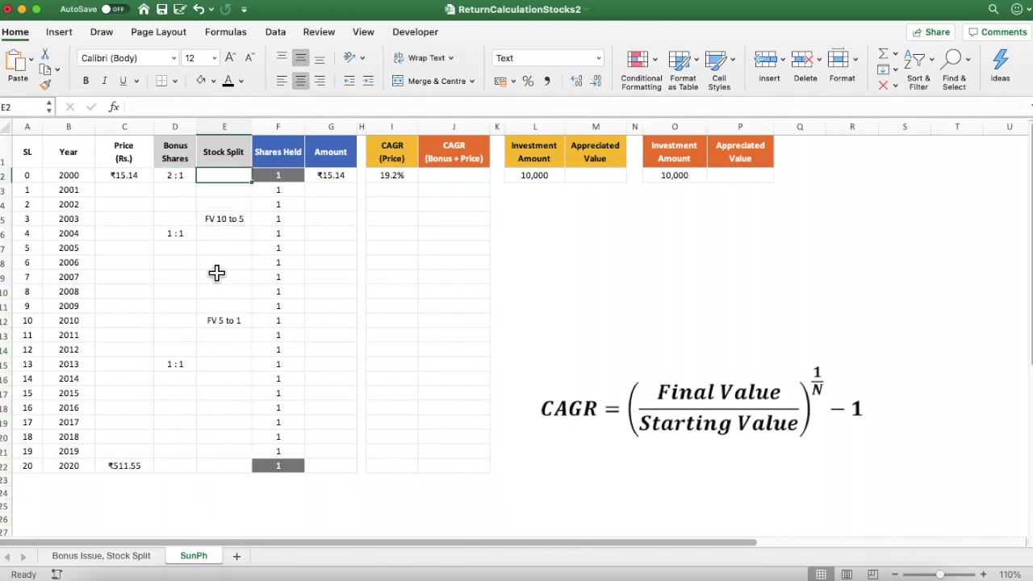
click(315, 264)
Update the 2000 Shares Held in F2 to =1+2 to include the 2 : 1 bonus shares.
click(278, 175)
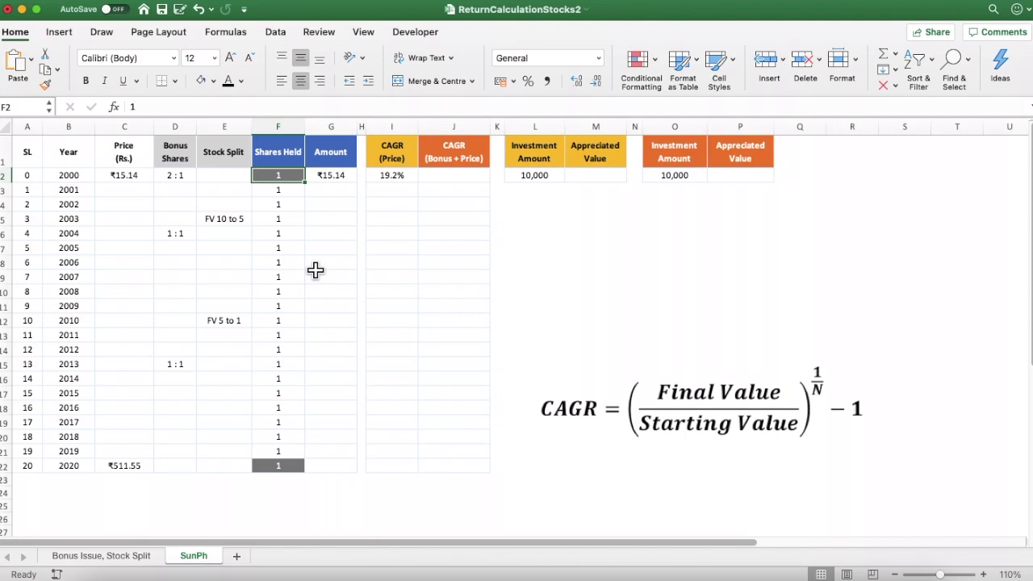
click(173, 177)
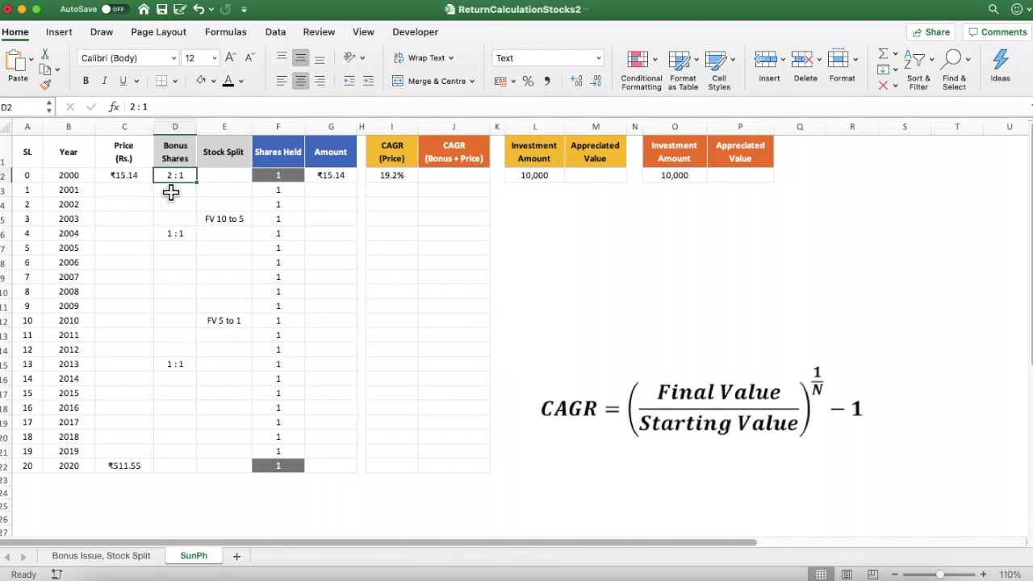
click(289, 178)
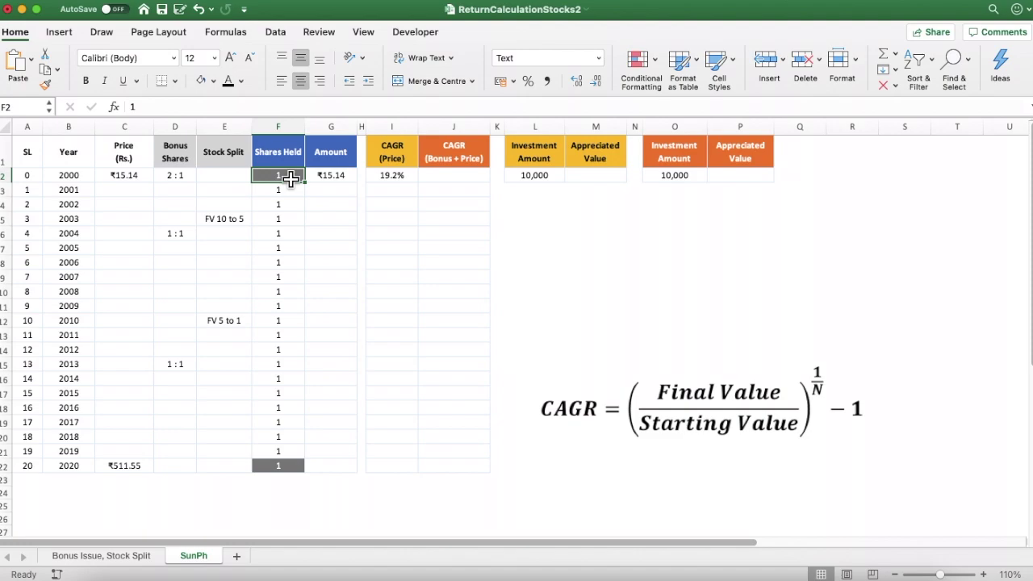
click(286, 108)
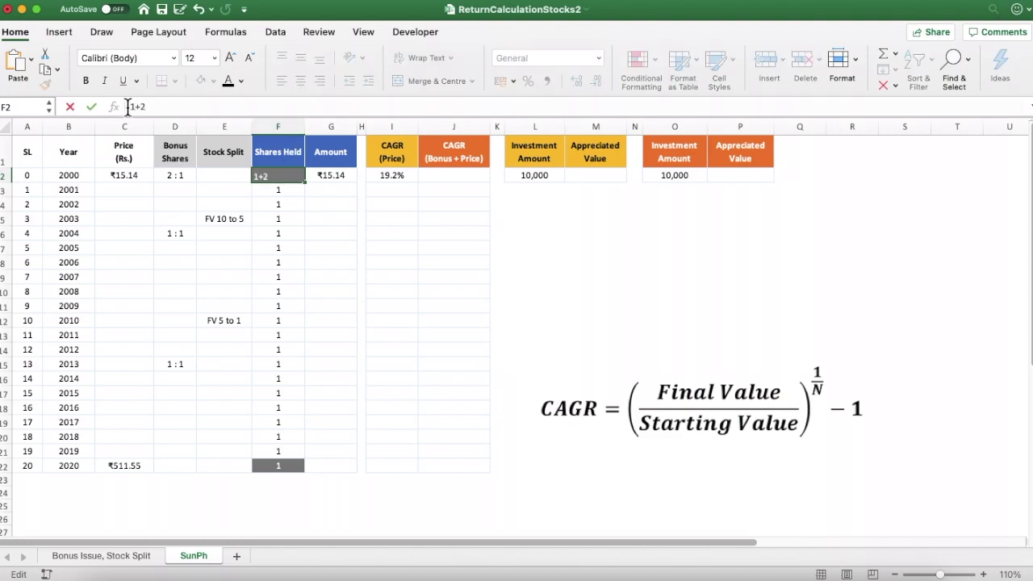
key(Return)
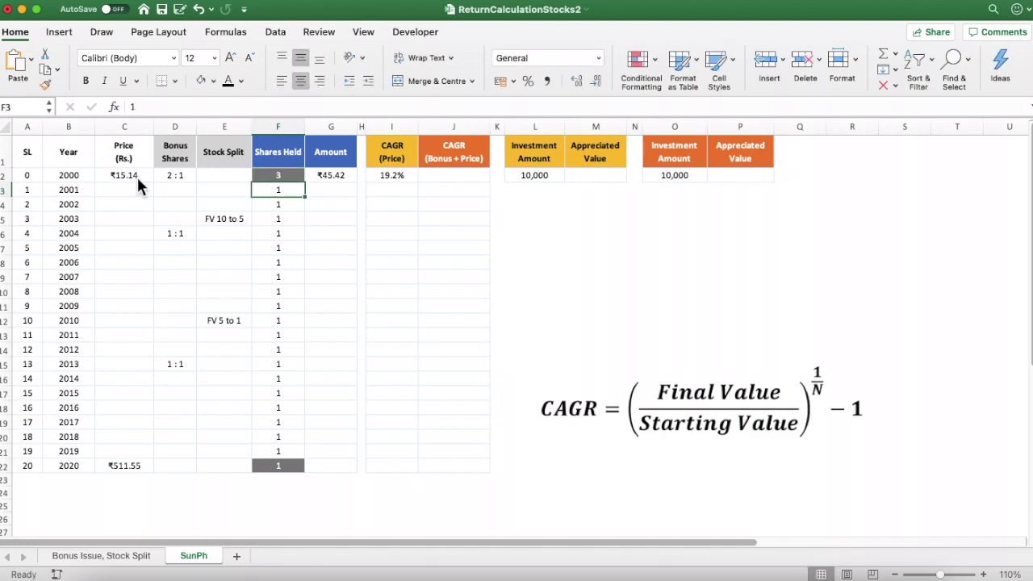
Enter 3 as the Shares Held for 2001 and 2002.
text(3)
key(Return)
text(3)
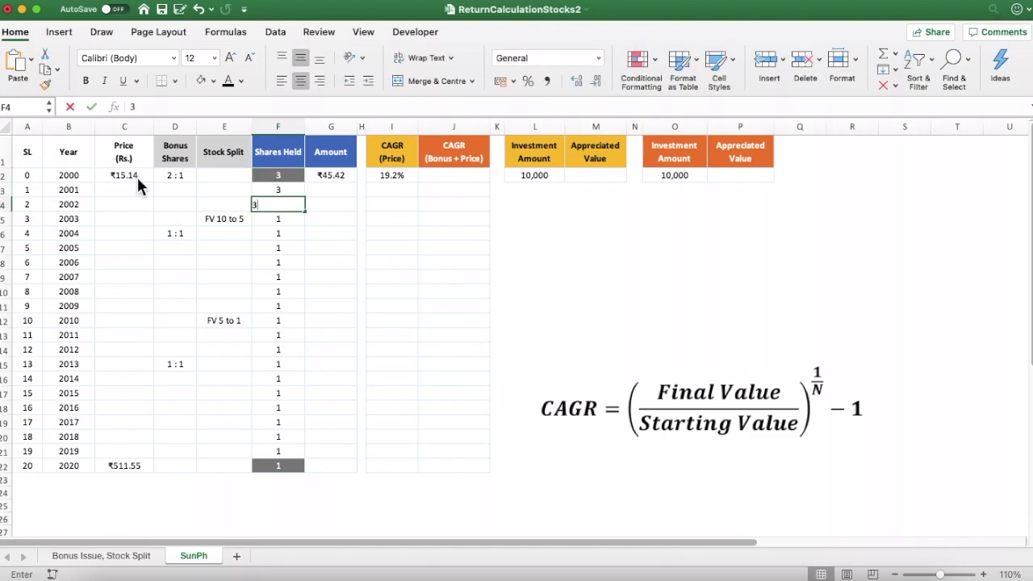
key(Return)
Calculate the 2003 Shares Held in F5 with the formula =F4*2 for the FV 10 to 5 stock split.
key(Left)
click(79, 217)
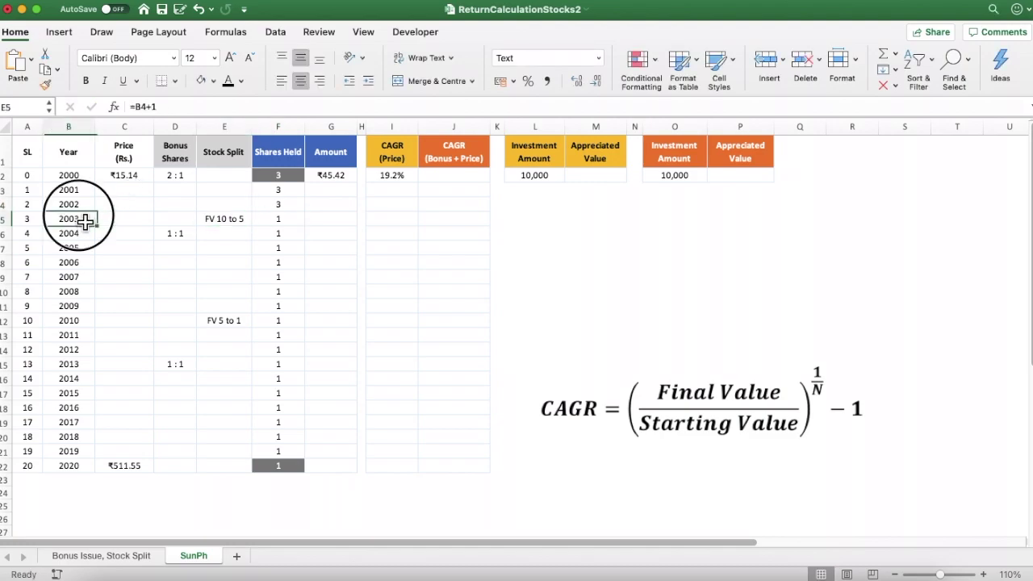
click(229, 220)
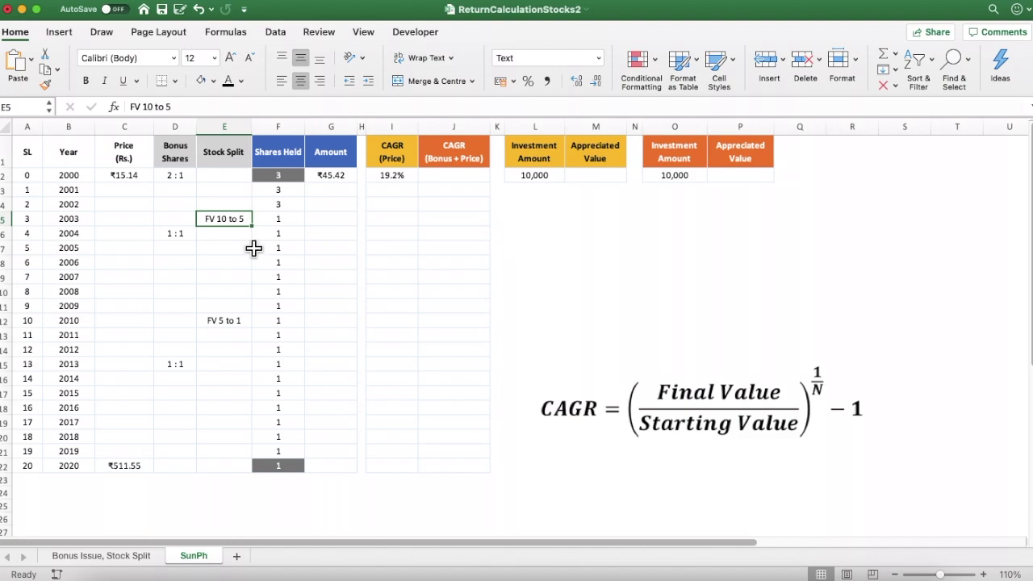
click(281, 224)
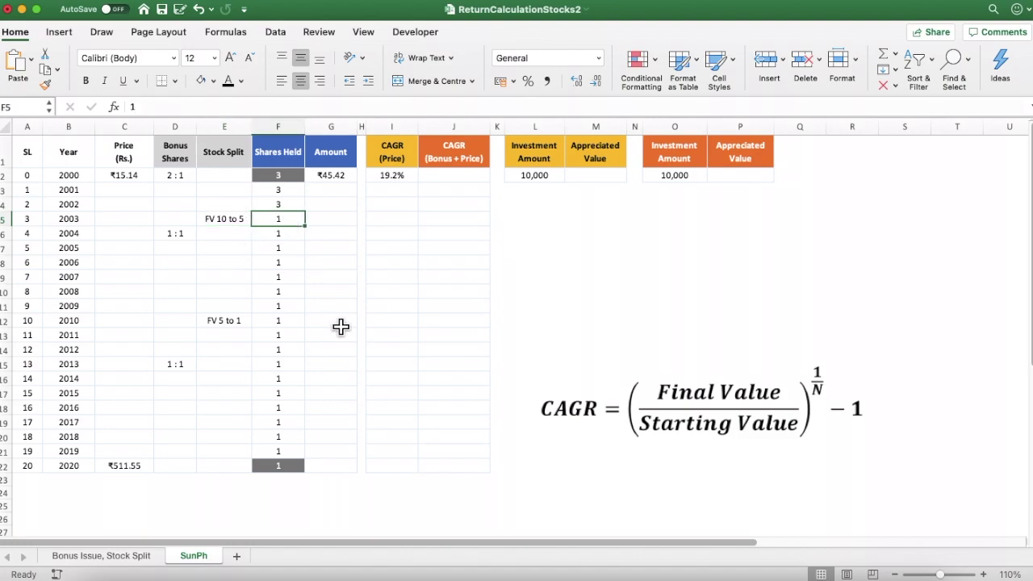
text(=)
key(Up)
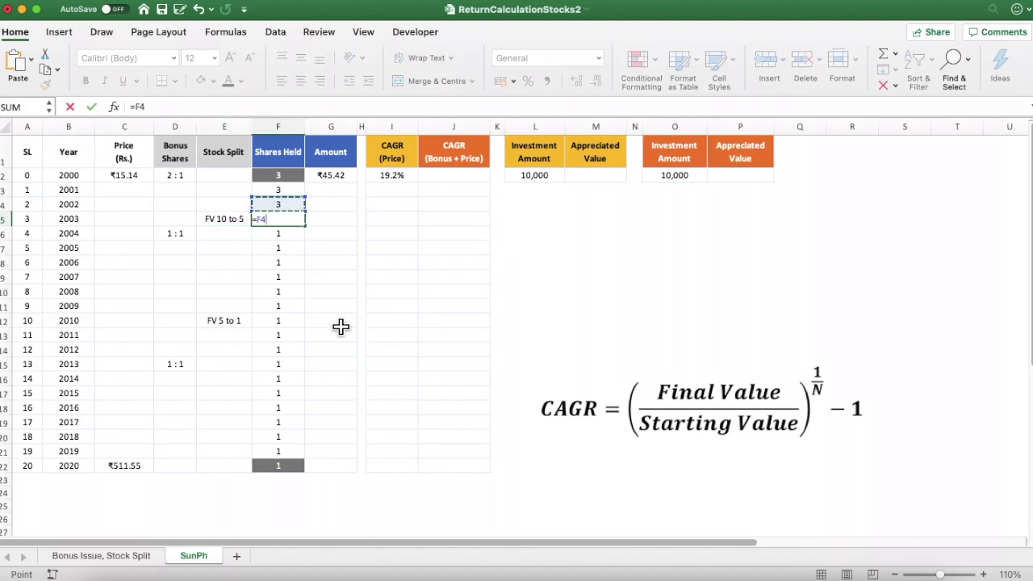
text(*2)
key(Return)
key(Up)
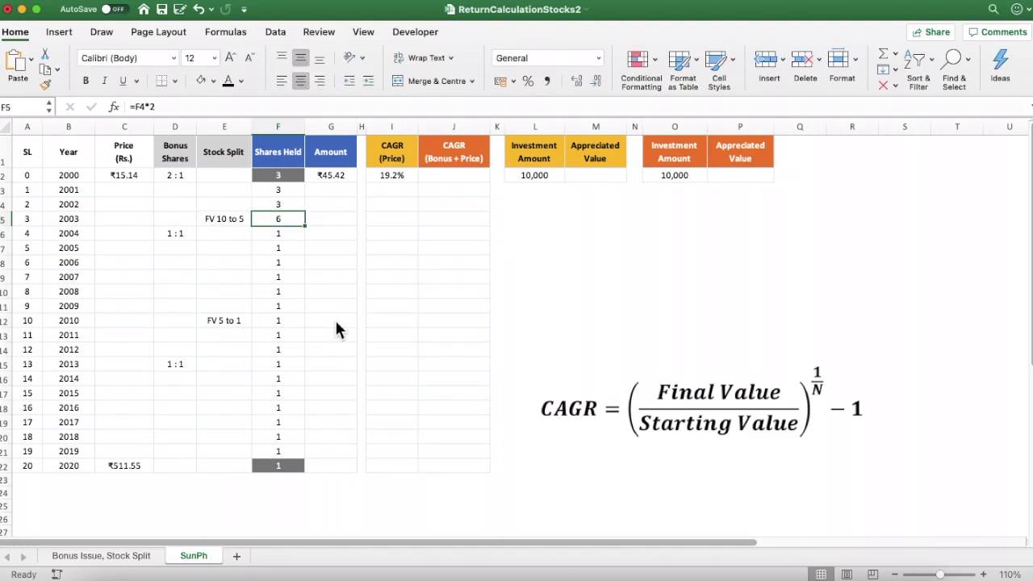
Calculate the 2004 Shares Held in F6 with the formula =1/1*F5+6 for the 1 : 1 bonus issue.
key(Down)
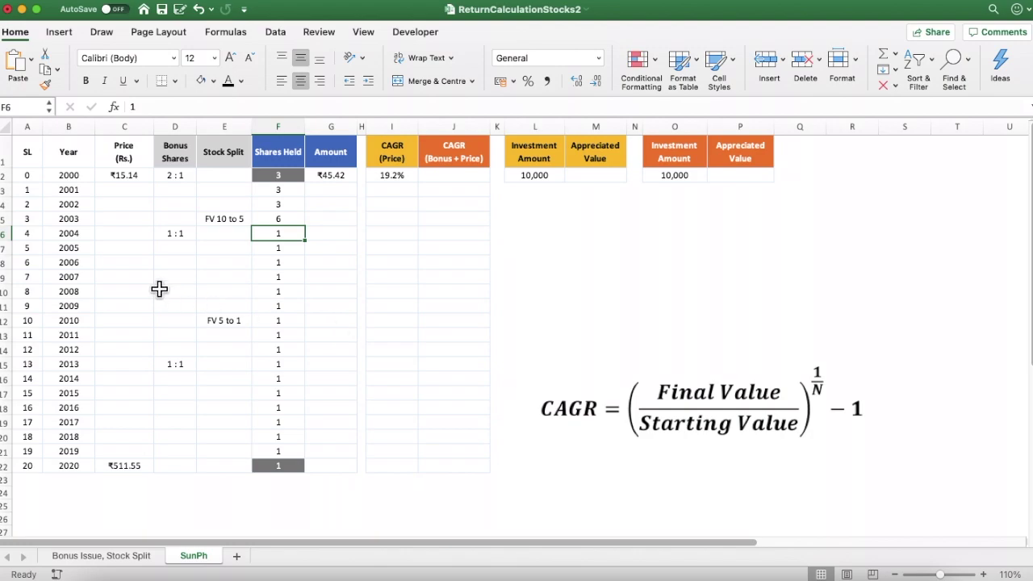
click(185, 240)
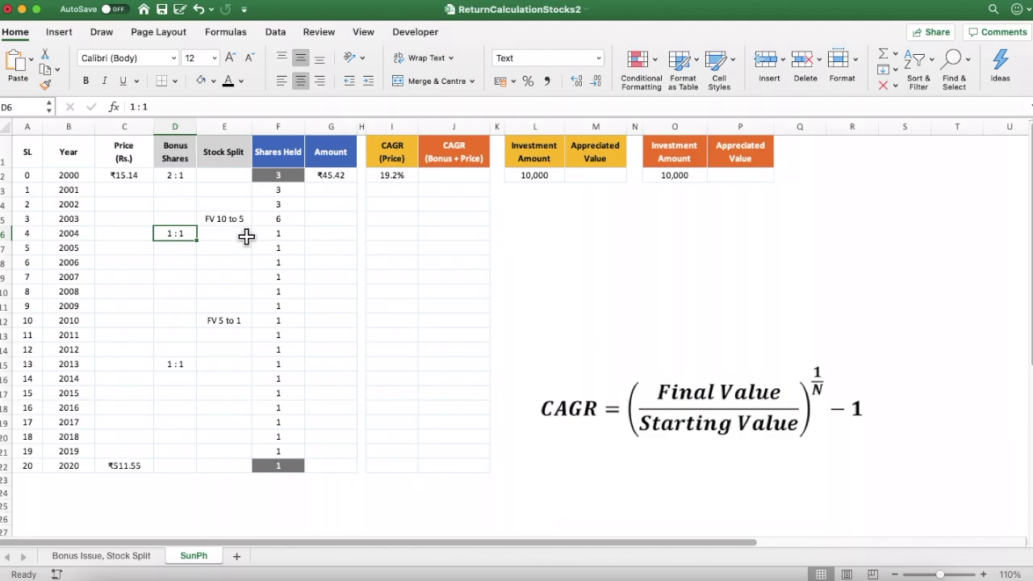
click(277, 237)
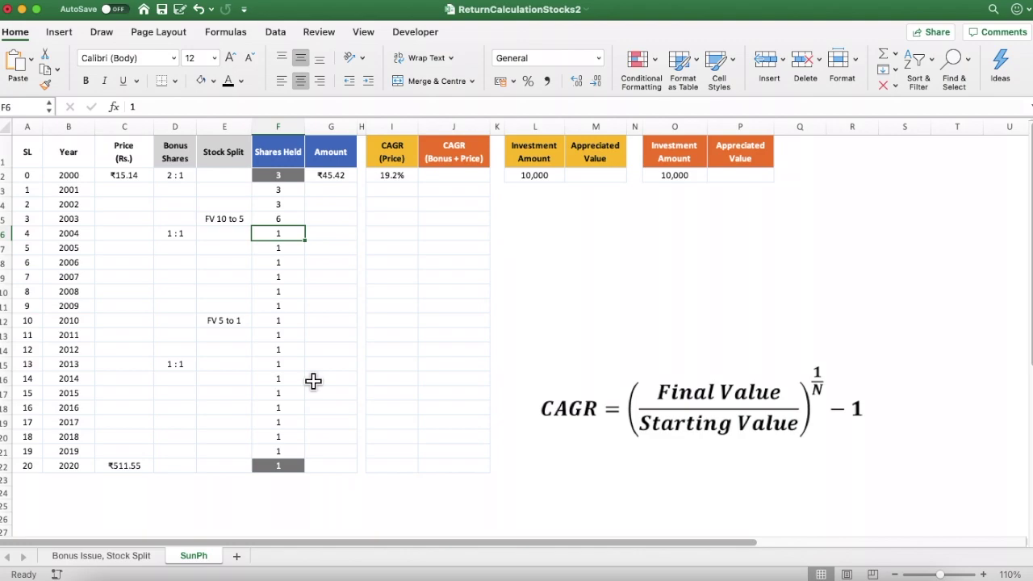
text(=1/1)
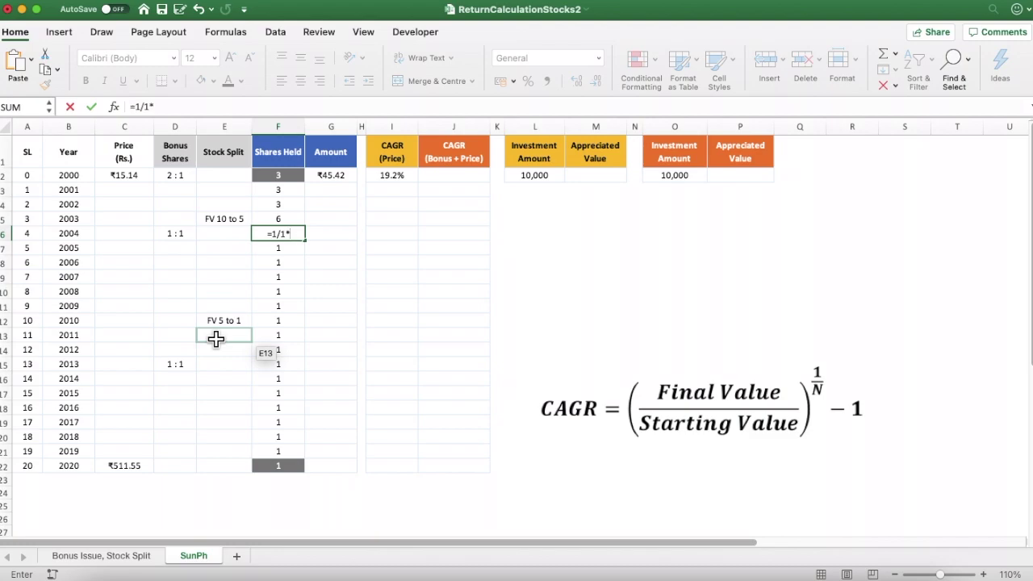
text(*)
click(281, 226)
text(+)
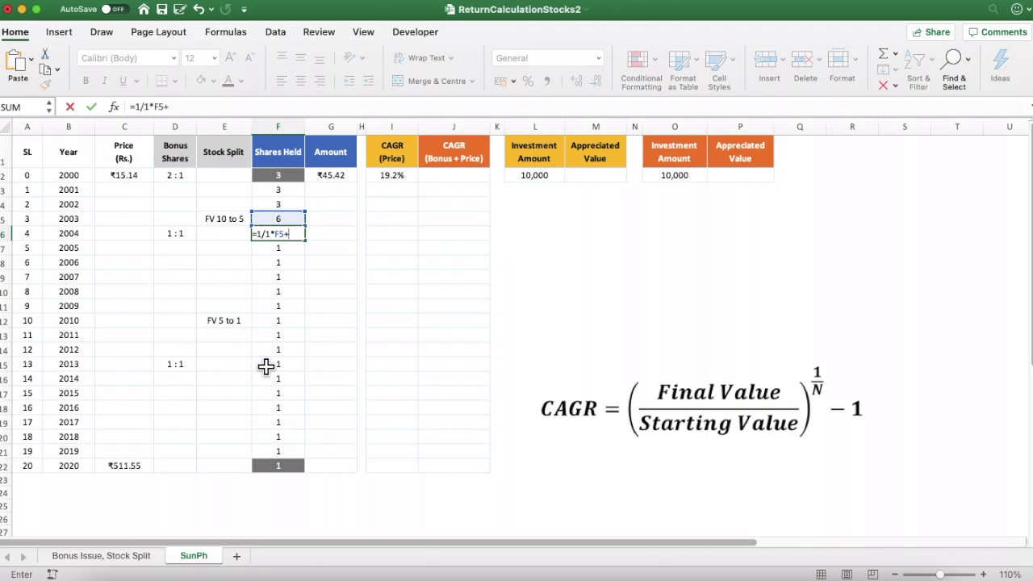
text(6)
key(Return)
key(Up)
key(Up)
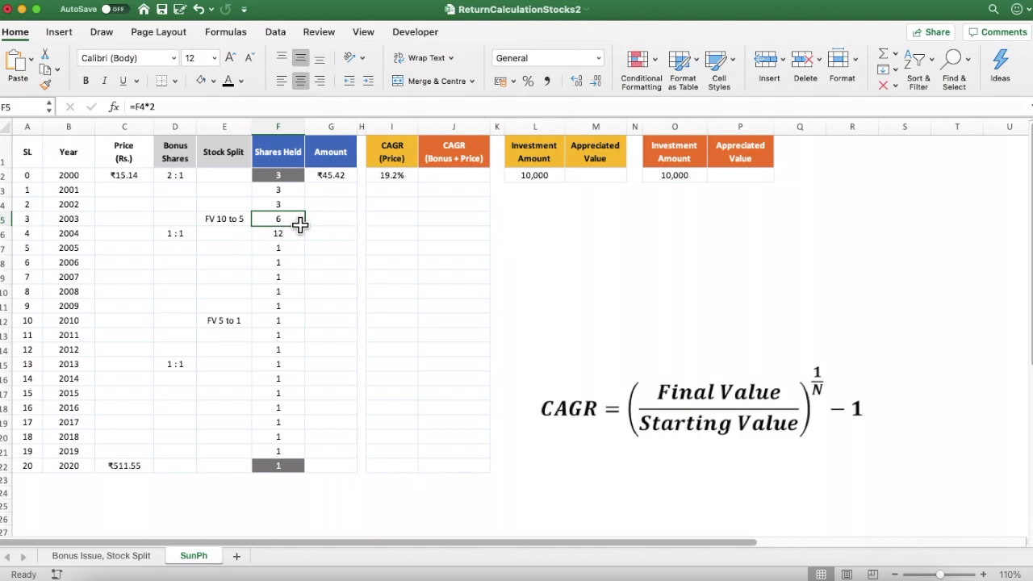
click(298, 235)
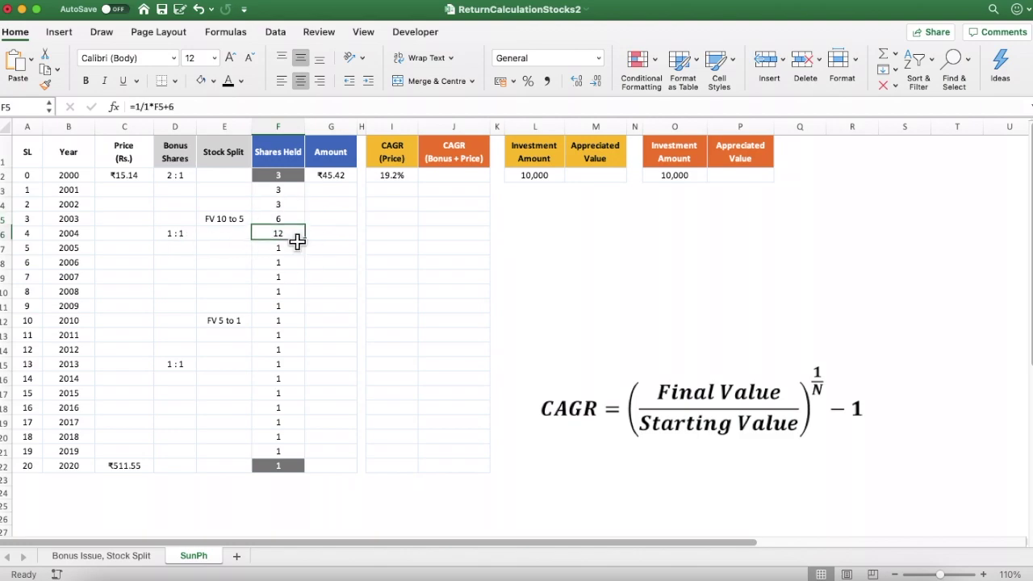
Enter 12 as the Shares Held for each year from 2005 through 2009.
key(Return)
text(12)
key(Return)
text(12)
key(Return)
text(12)
key(Return)
text(12)
key(Return)
text(12)
key(Return)
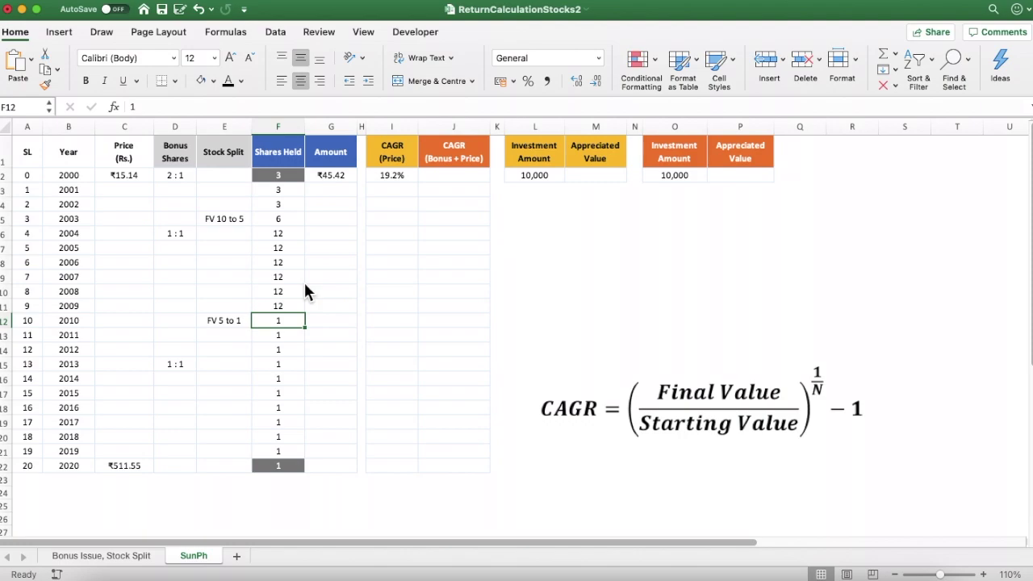
Calculate the 2010 Shares Held in F12 by multiplying the 2009 holding by 5 for the FV 5 to 1 stock split.
key(Left)
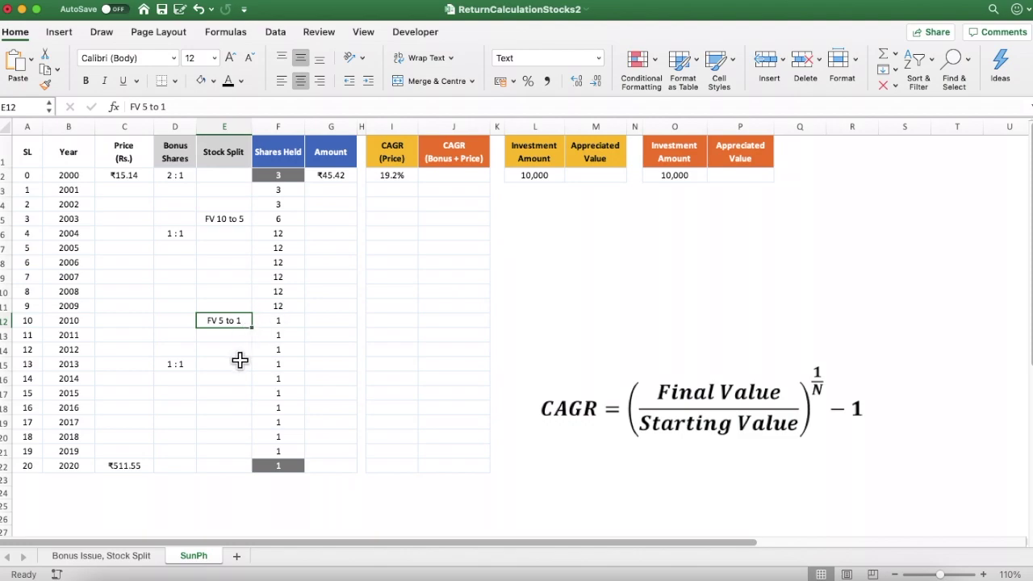
key(Right)
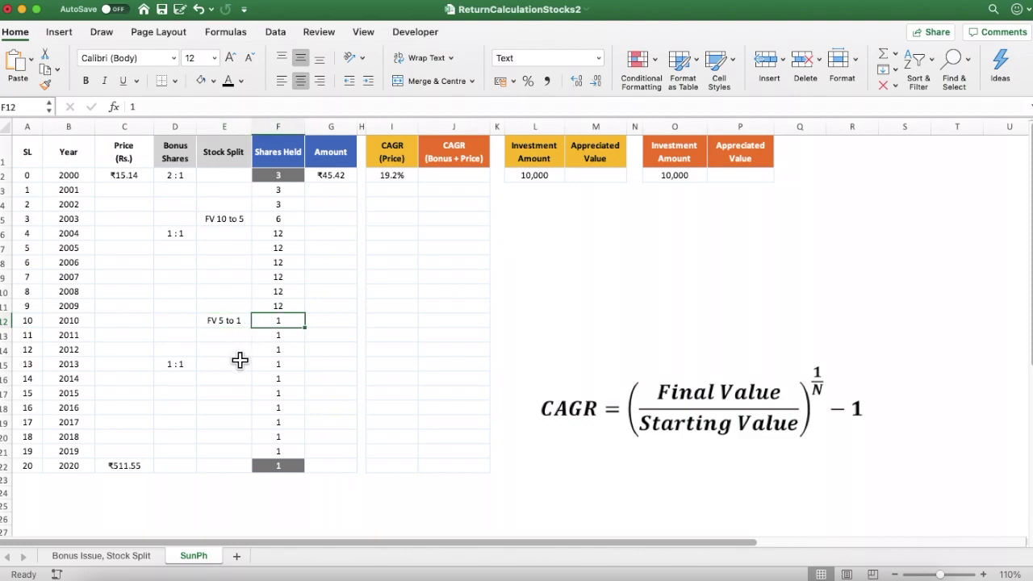
text(=)
key(Up)
text(*)
key(Return)
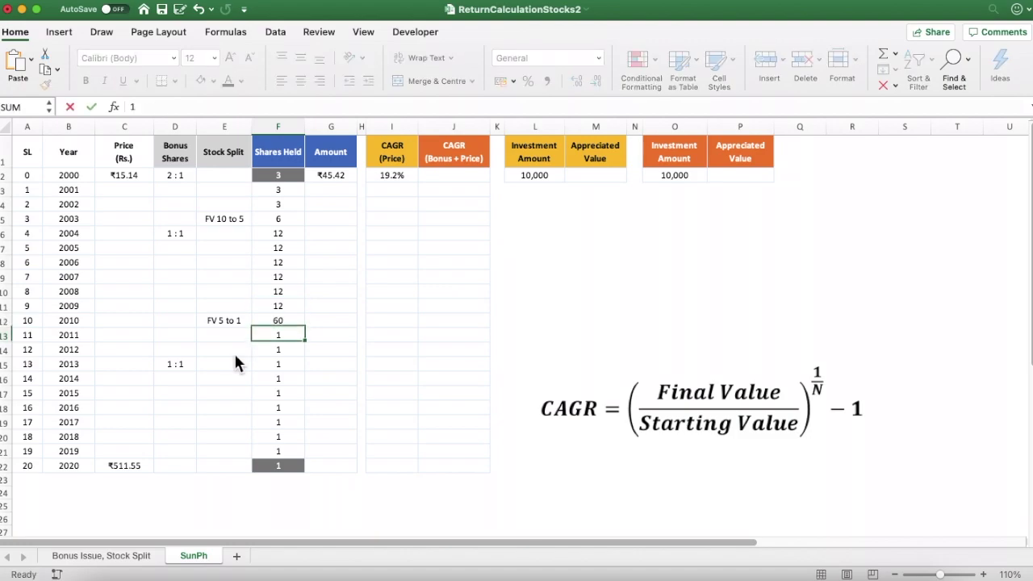
Enter 60 as the Shares Held for 2011 and 2012.
key(Up)
key(cmd+c)
key(Down)
key(Return)
key(Down)
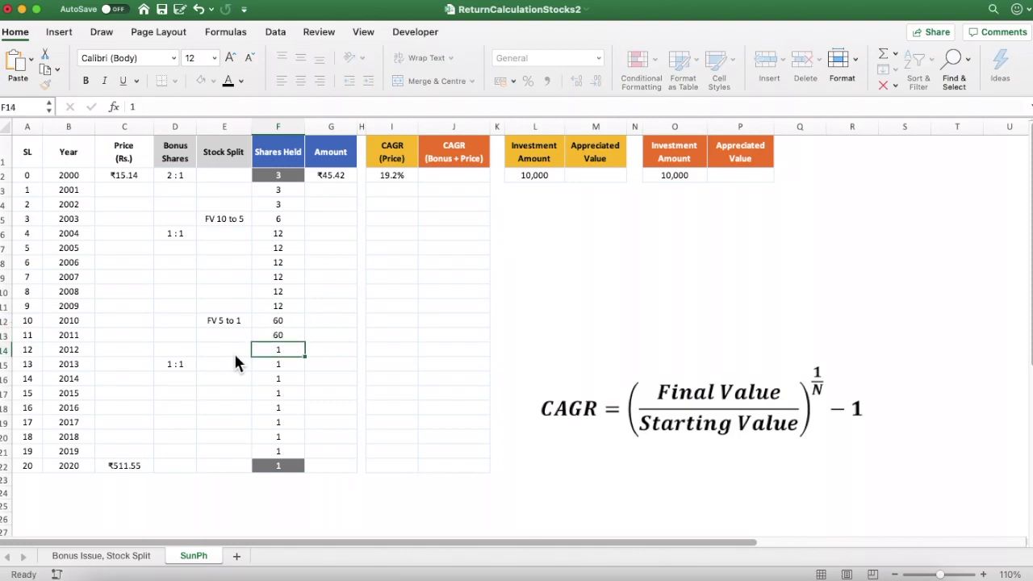
text(60)
key(Return)
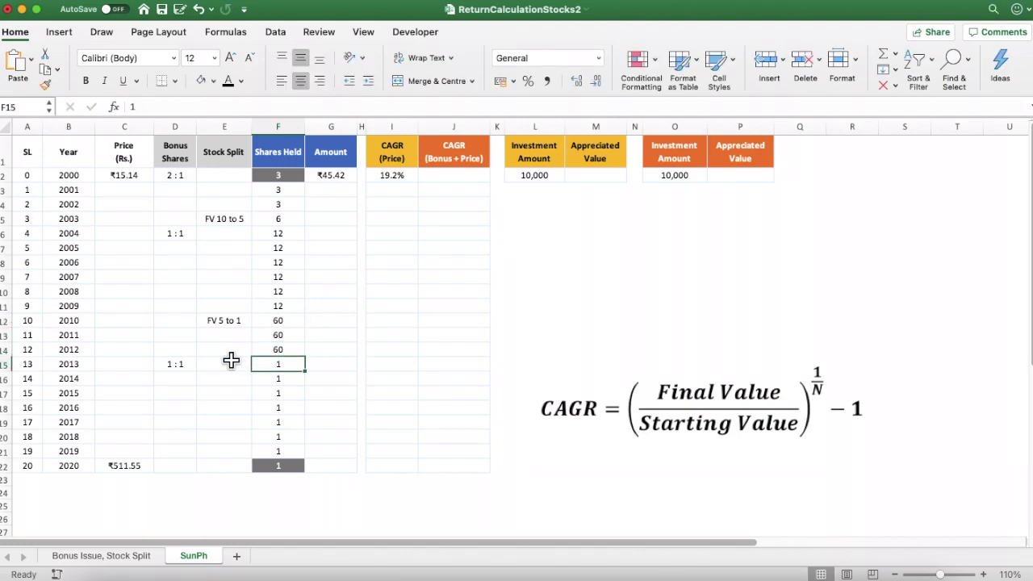
Calculate the 2013 Shares Held in F15 with the formula =1/1*F14+60 for the 1 : 1 bonus issue.
click(178, 370)
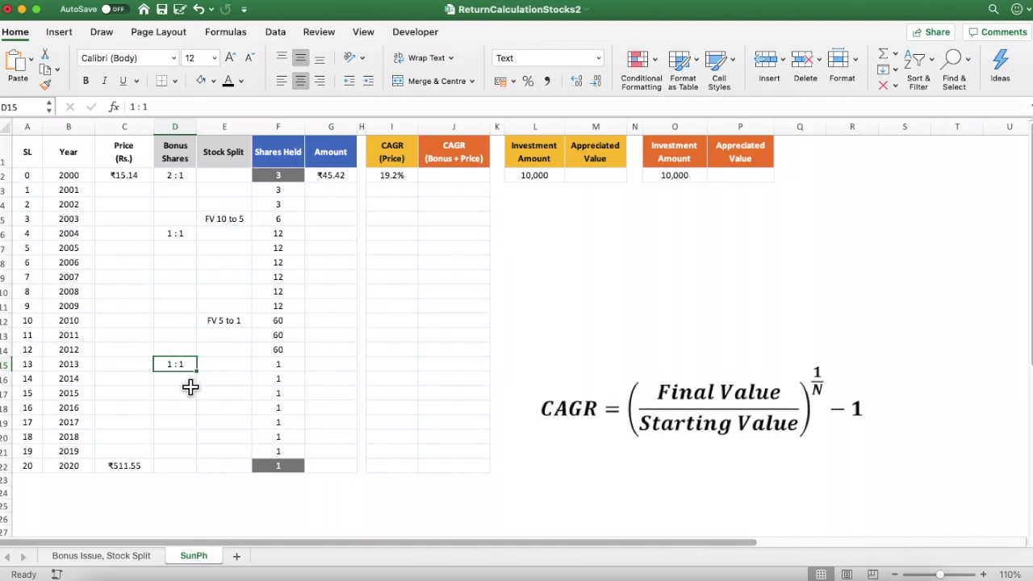
click(274, 367)
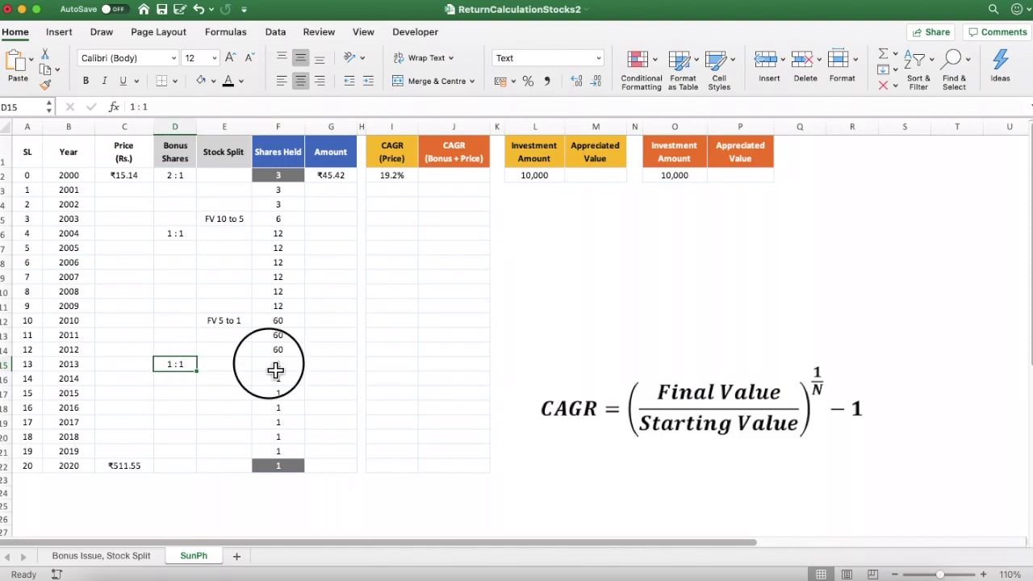
text(=1/1)
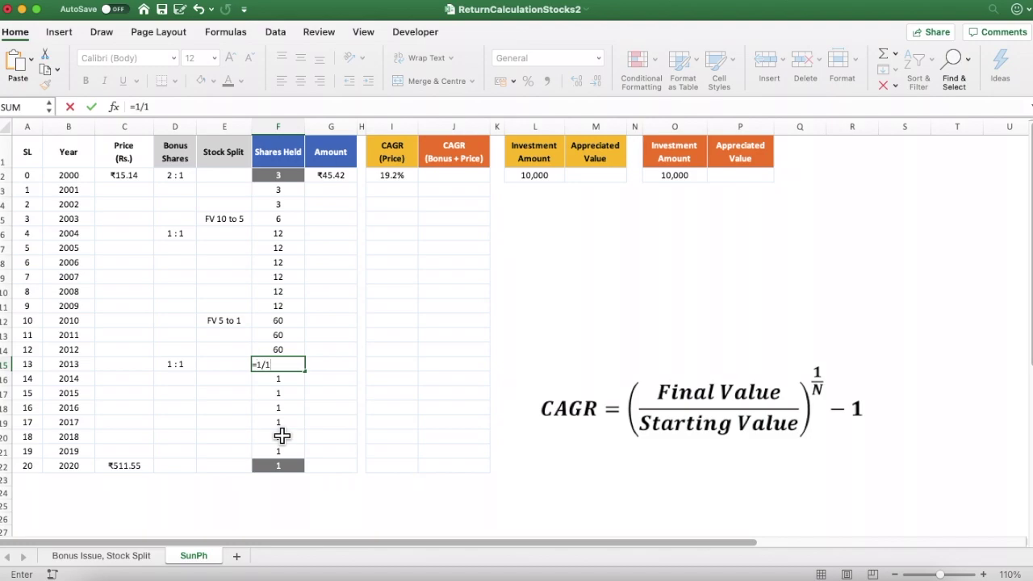
text(*)
key(Up)
text(+)
key(Return)
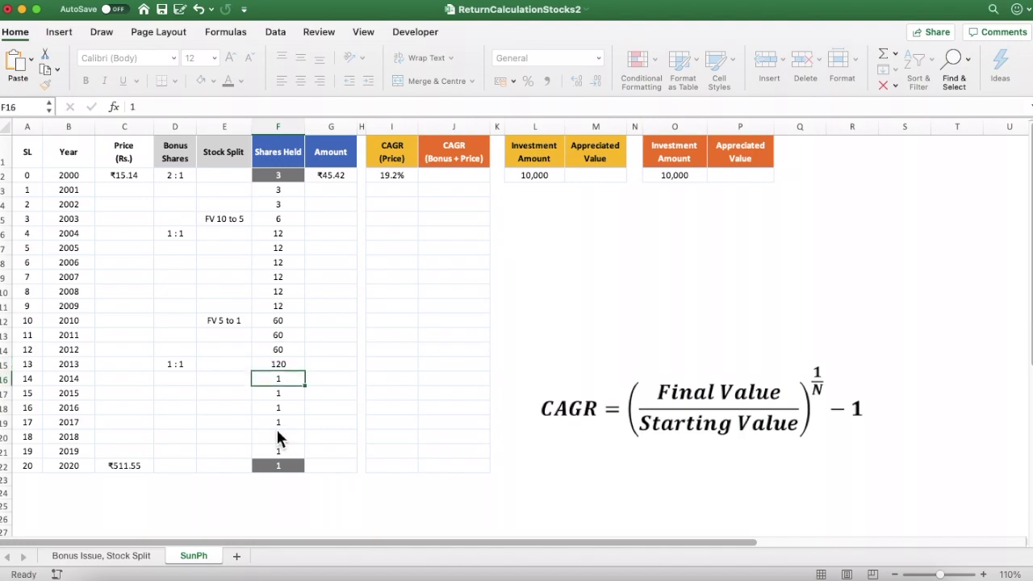
key(Up)
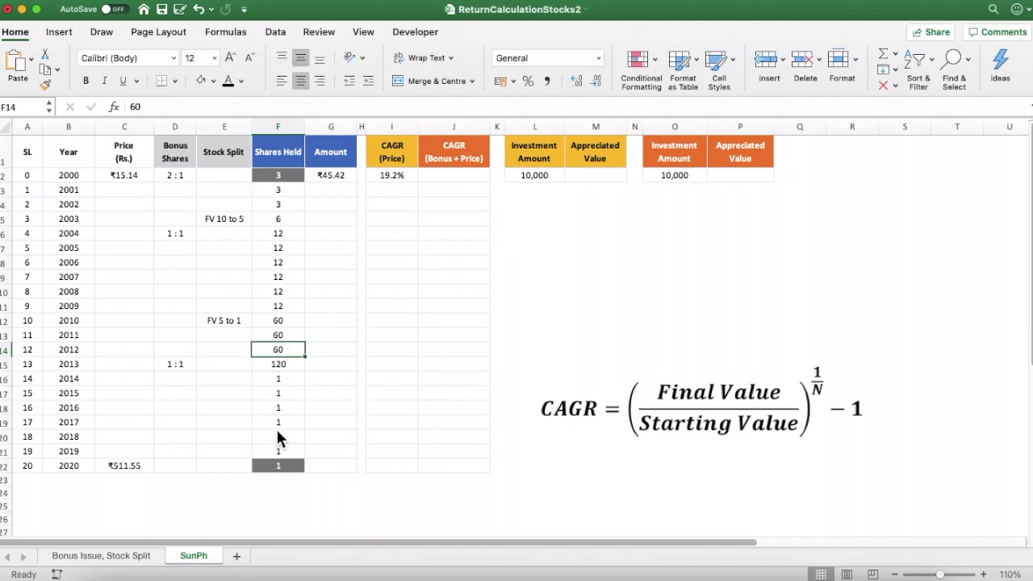
key(Down)
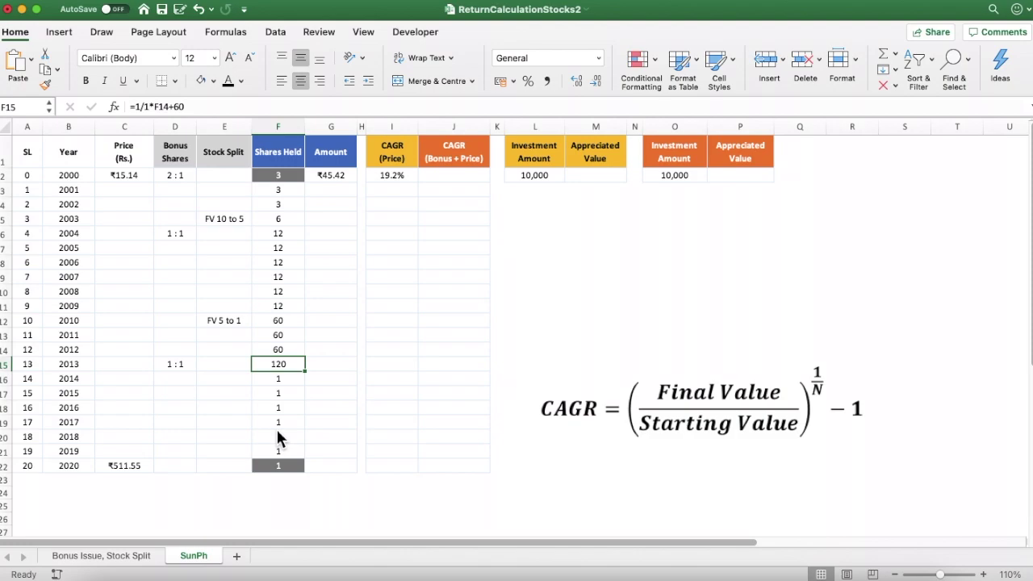
key(Down)
text(12)
key(Return)
text(12)
key(Return)
text(1)
key(Up)
key(Up)
key(Up)
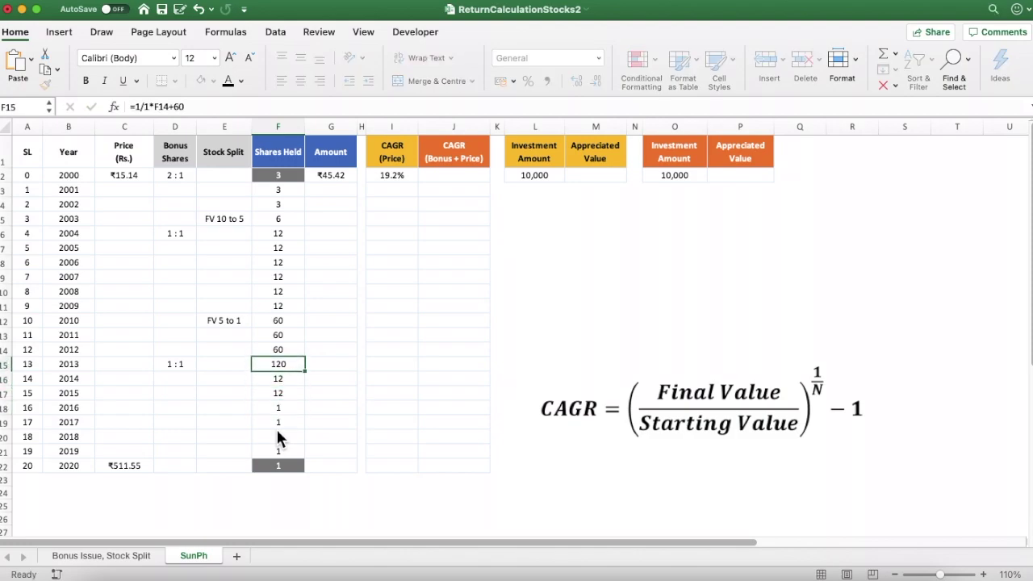
Enter 120 as the Shares Held for each year from 2014 through 2020.
key(Down)
text(120)
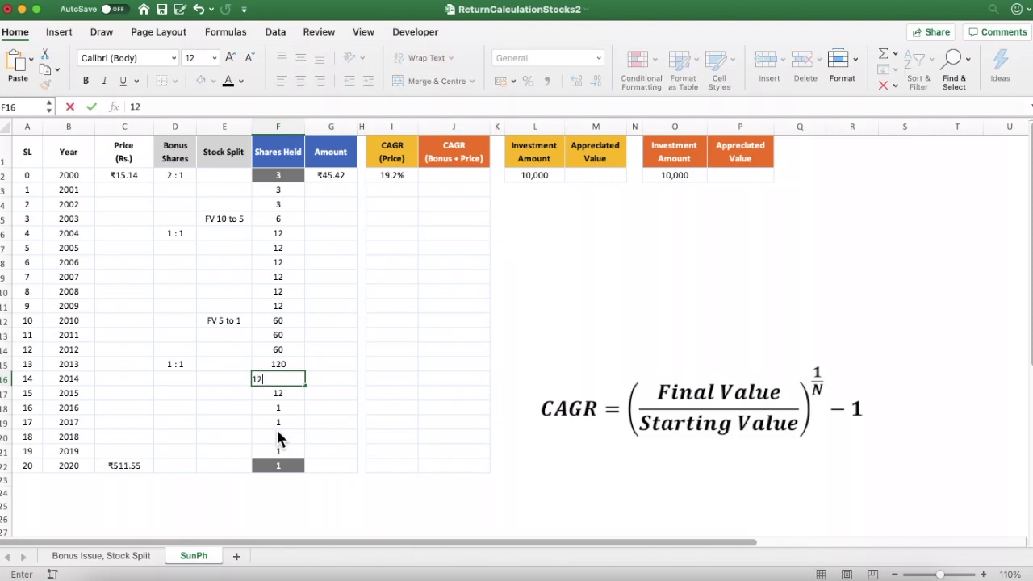
key(Return)
text(120)
key(Return)
text(120)
key(Return)
text(120)
key(Return)
text(120)
key(Return)
text(120)
key(Return)
text(120)
key(Return)
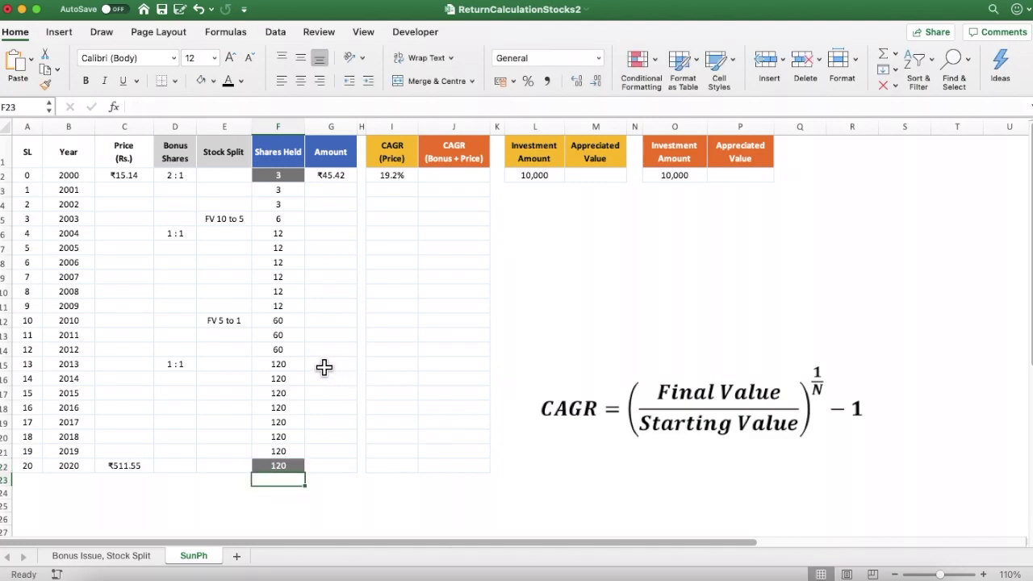
click(283, 468)
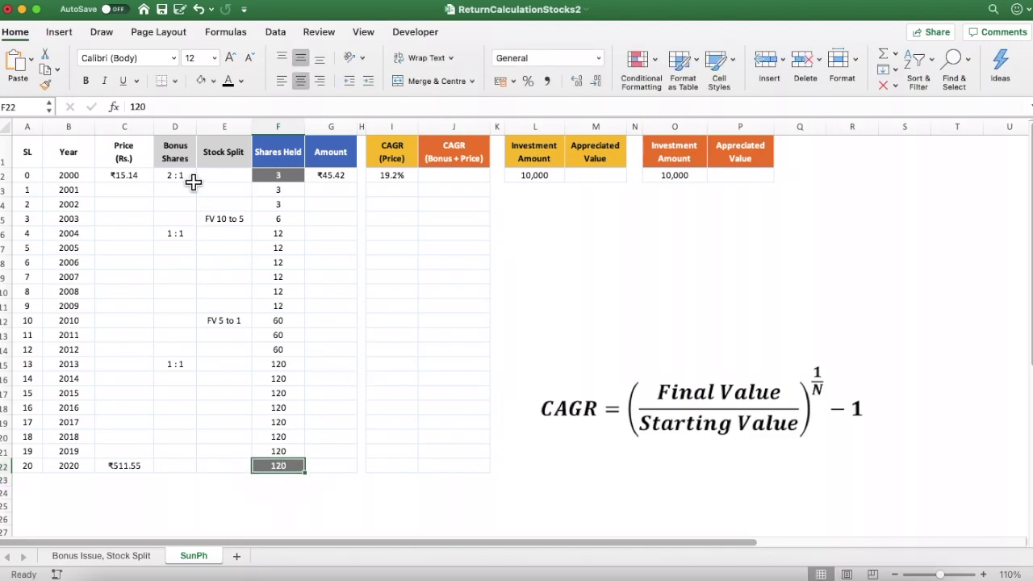
click(274, 176)
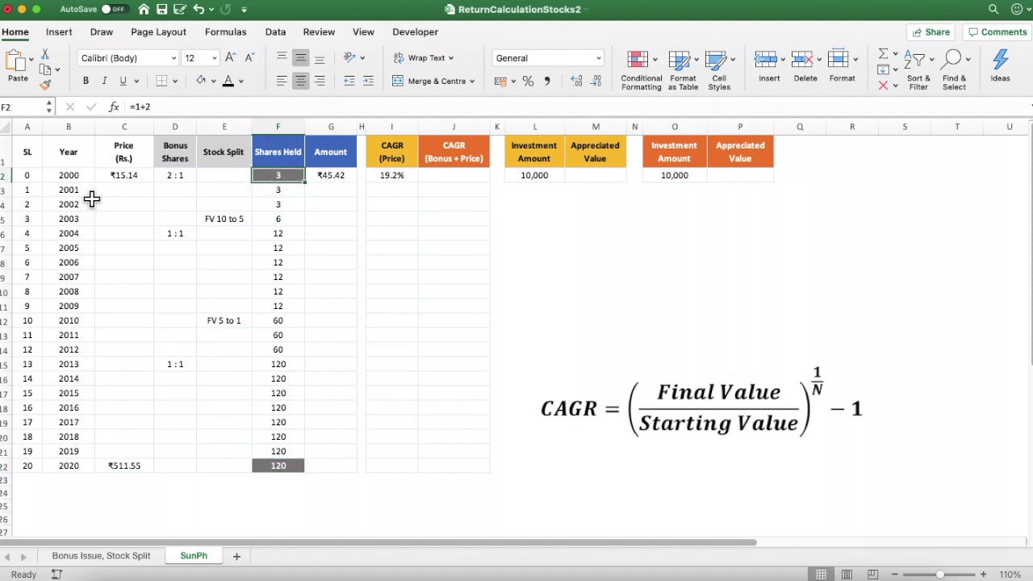
Review the 2000 and 2020 shares held, the price range and the price-only CAGR formula.
click(74, 178)
click(271, 468)
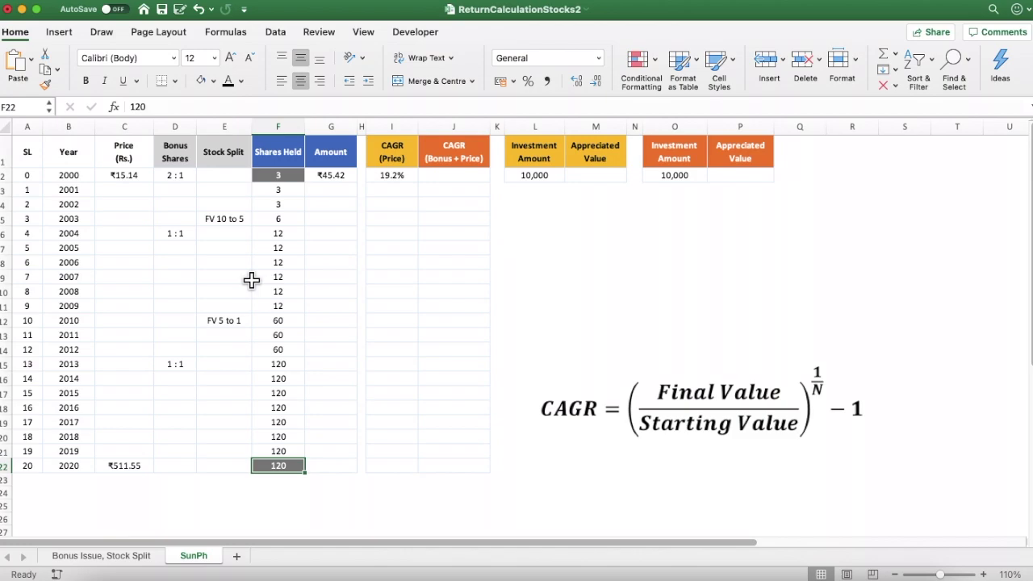
click(134, 181)
drag(123, 412, 116, 465)
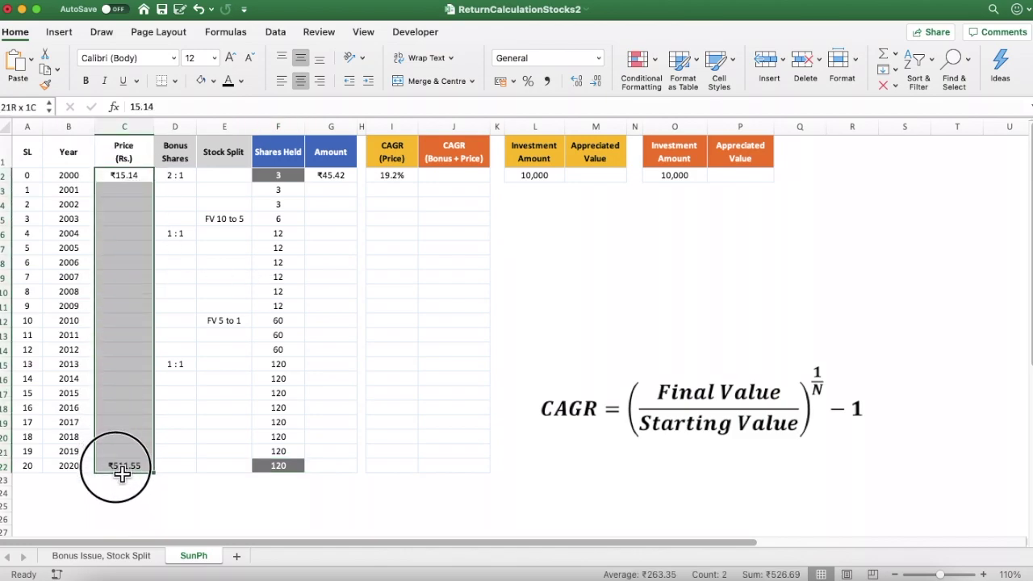
click(393, 179)
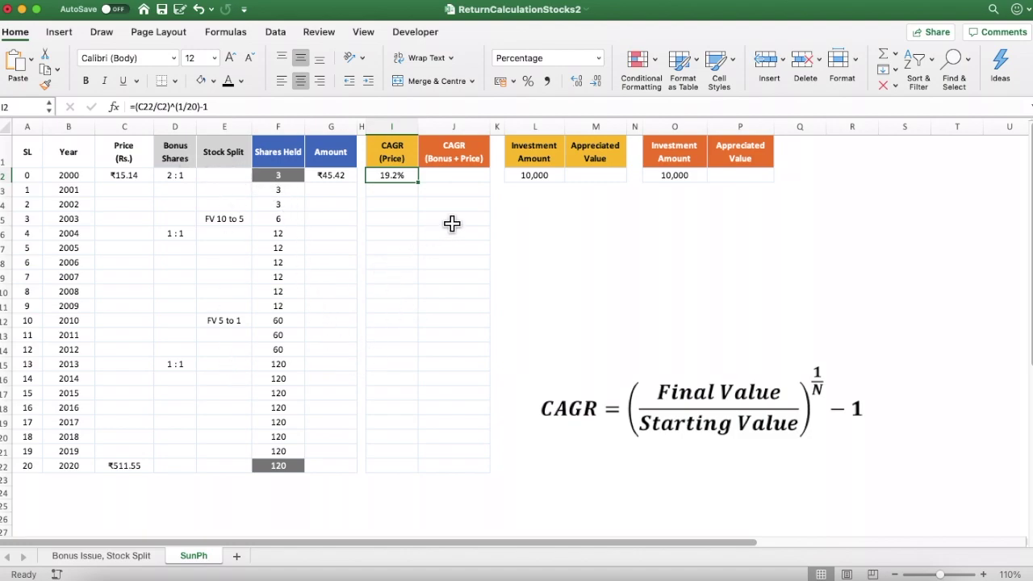
click(339, 468)
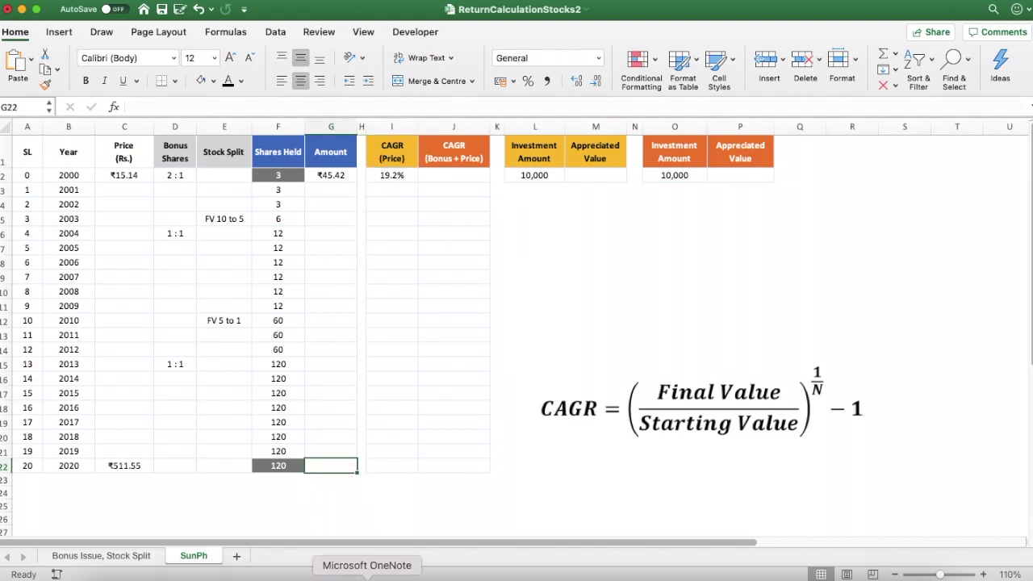
Replace the 2000 Amount formula in G2 with =15.14, the price of one share.
click(336, 179)
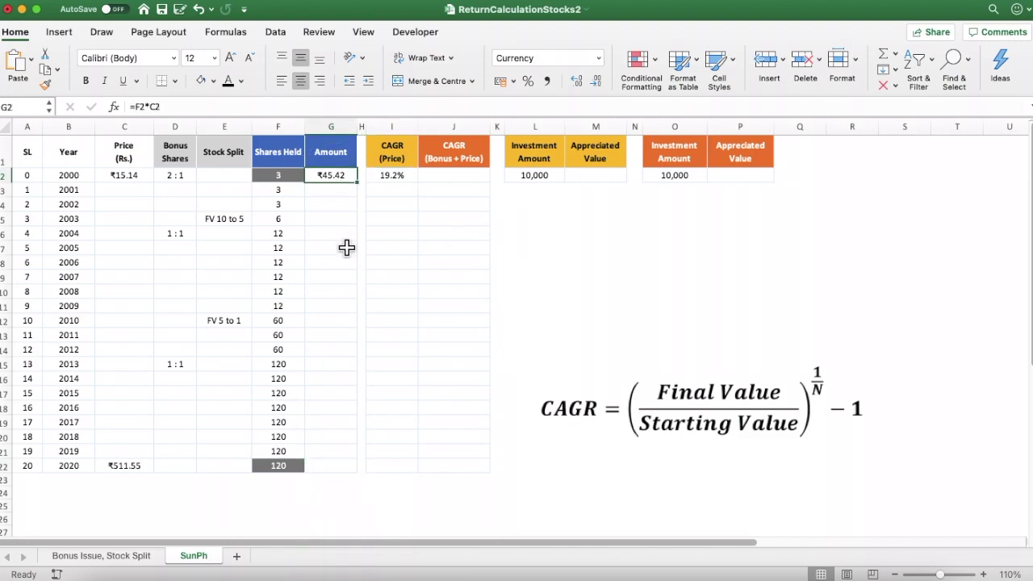
click(240, 109)
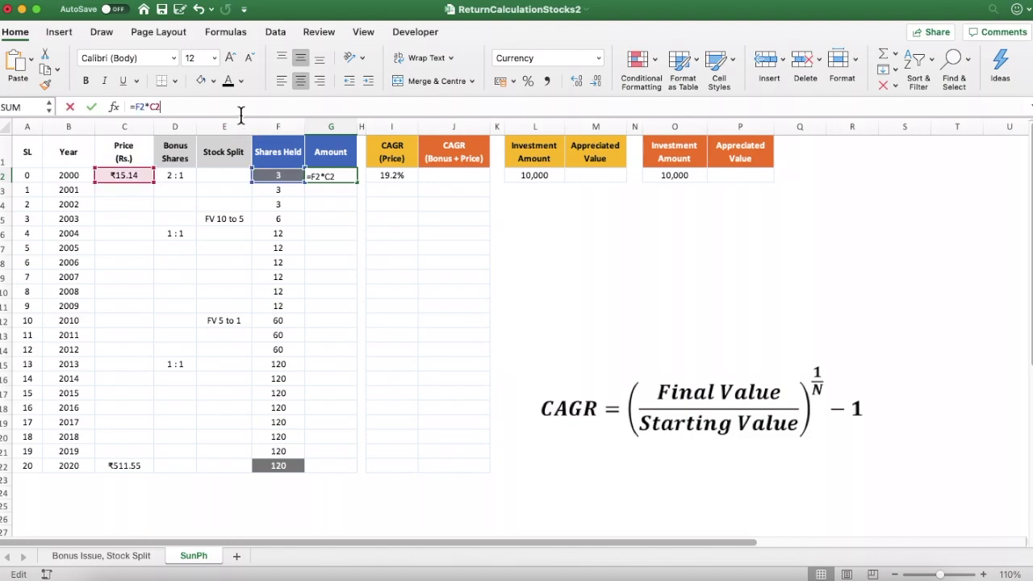
key(BackSpace)
key(BackSpace)
key(BackSpace)
key(BackSpace)
key(BackSpace)
text(15.14)
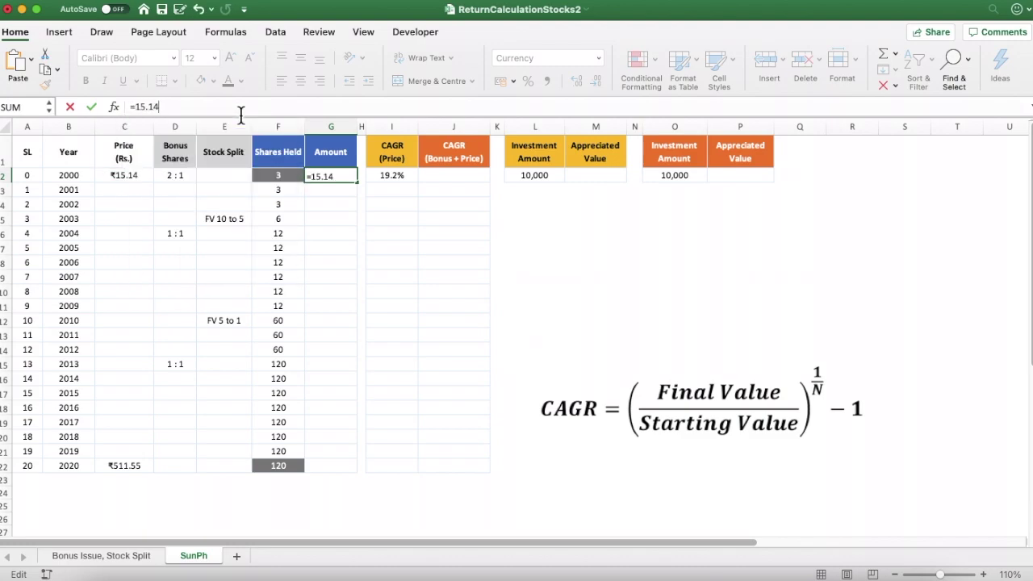
key(Return)
key(Up)
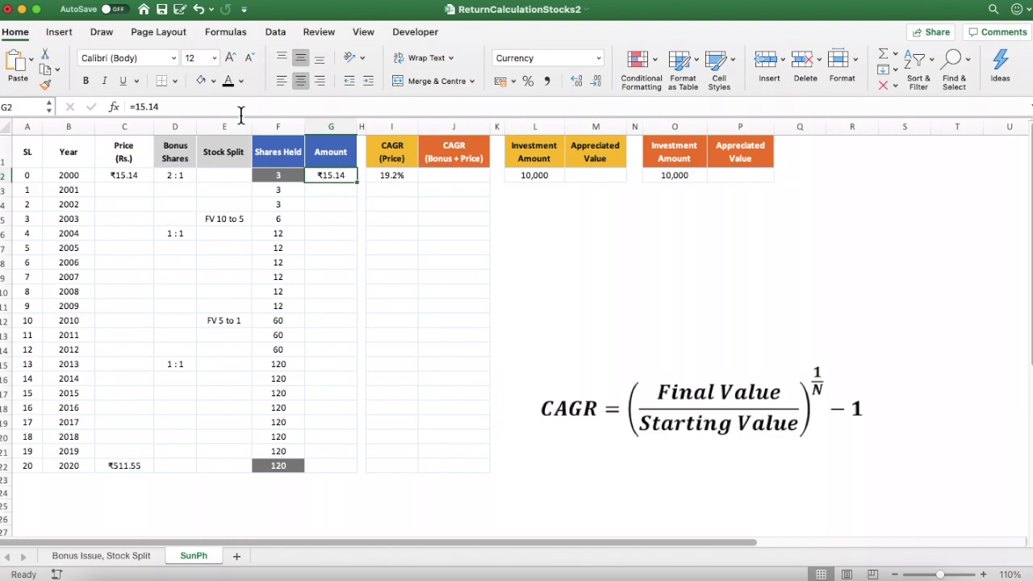
Calculate the 2020 Amount in G22 with the formula =F22*C22 and display it without decimals.
click(333, 468)
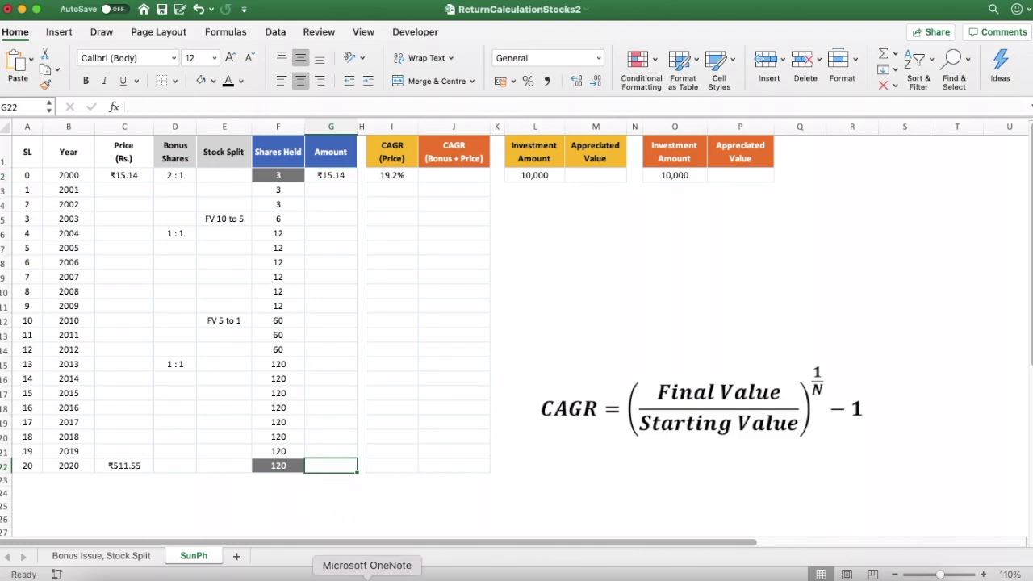
text(=)
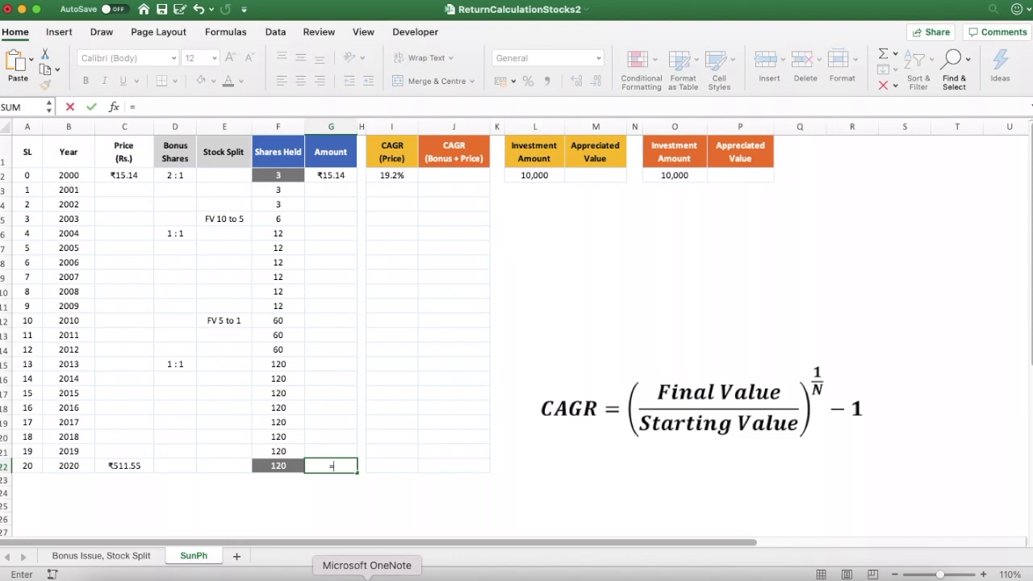
key(Left)
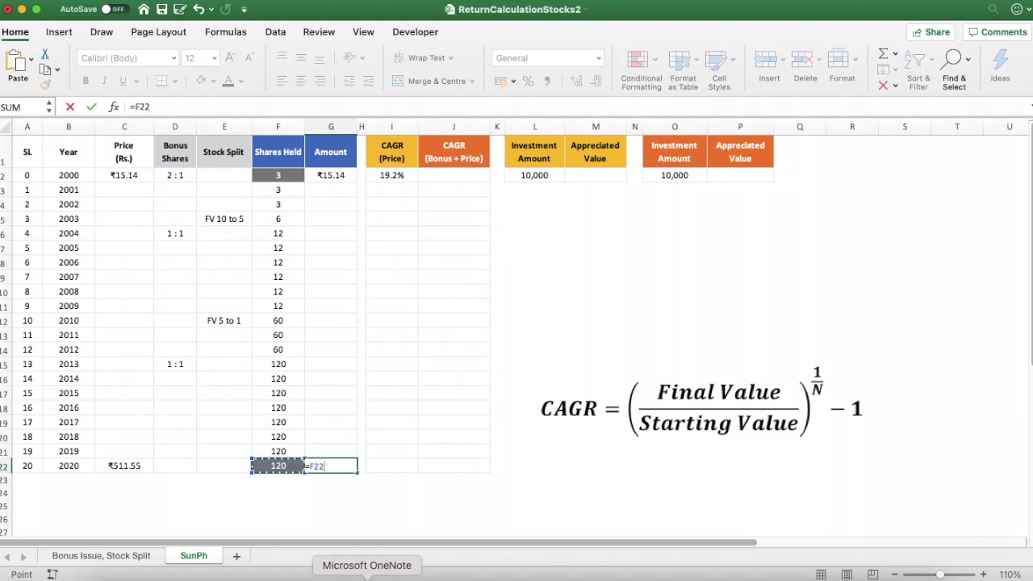
text(*)
key(Left)
key(Left)
key(Left)
key(Left)
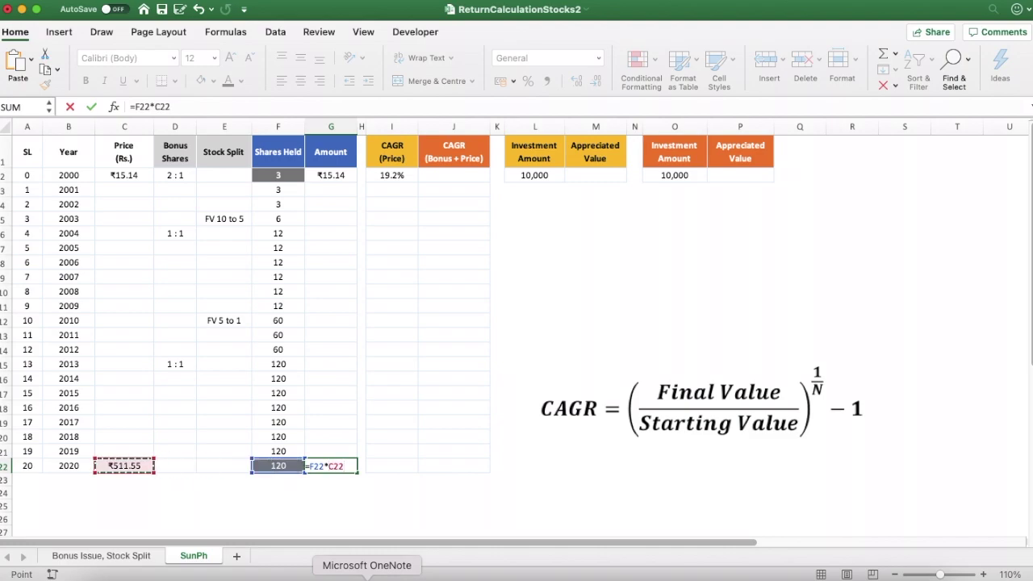
key(Return)
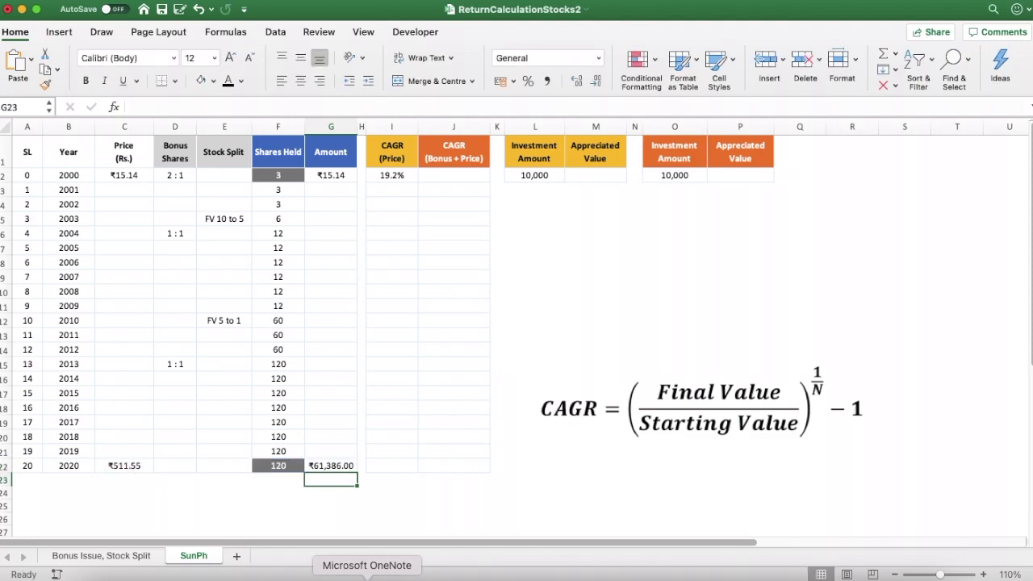
key(Up)
double_click(596, 82)
click(341, 364)
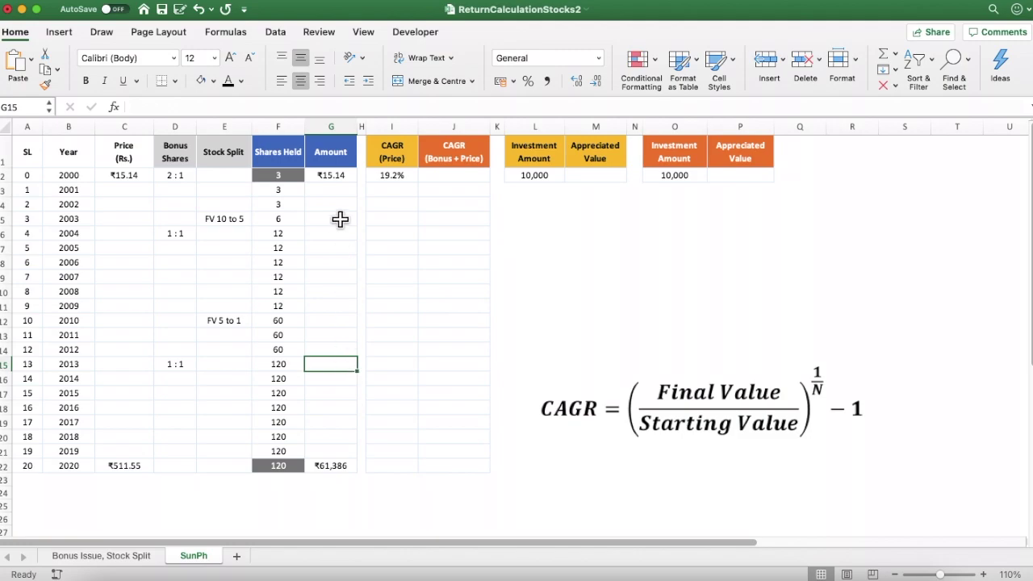
Calculate the CAGR (Bonus + Price) in J2 with the formula =(G22/G2)^(1/20)-1.
click(337, 178)
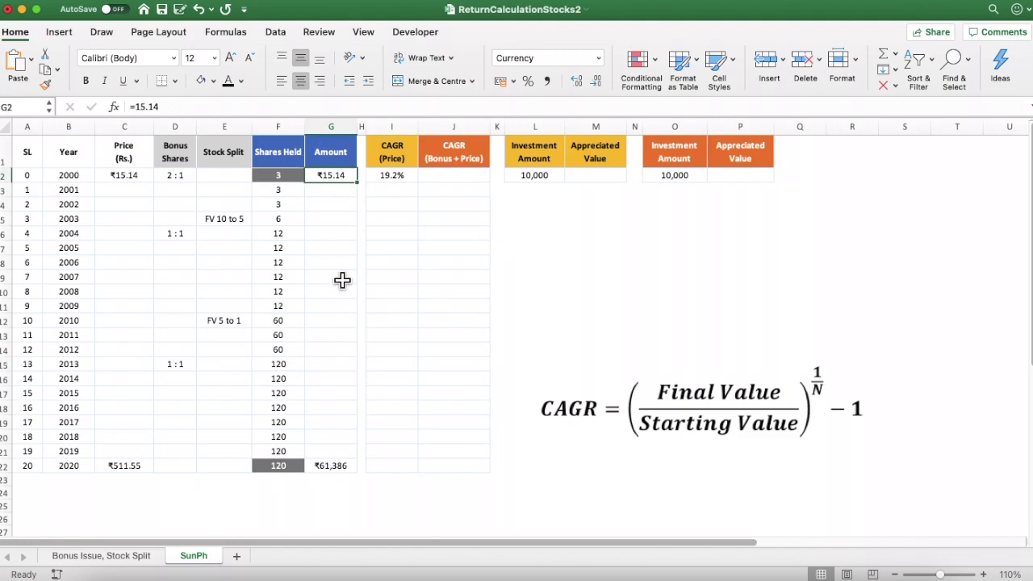
click(333, 466)
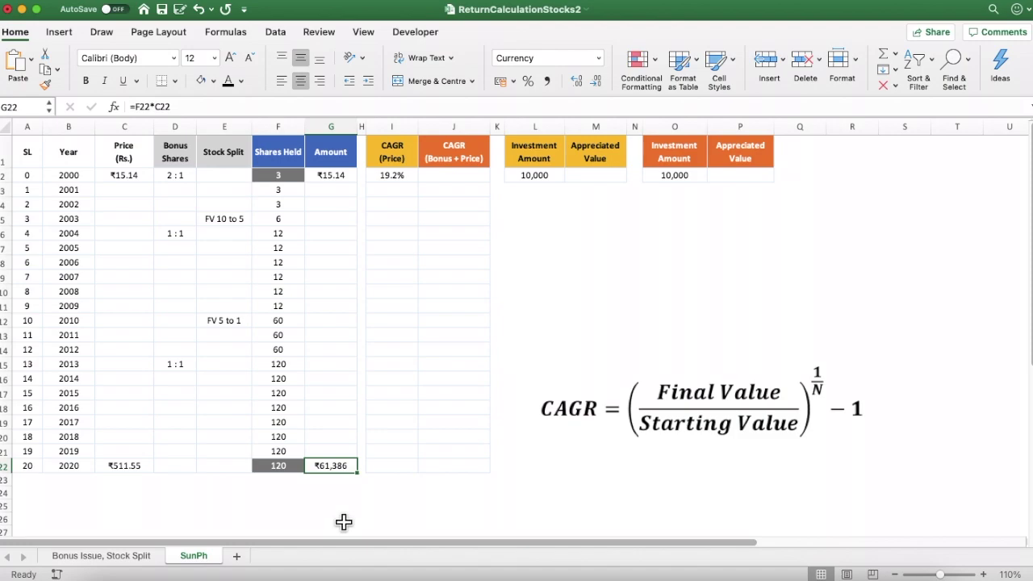
click(450, 179)
key(F2)
text(=)
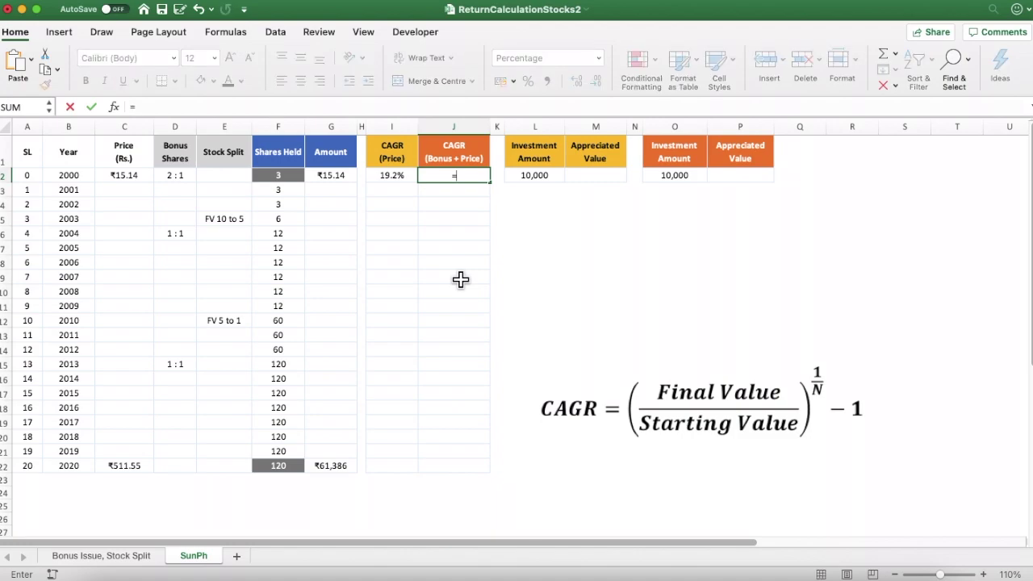
text(()
click(338, 475)
text(/)
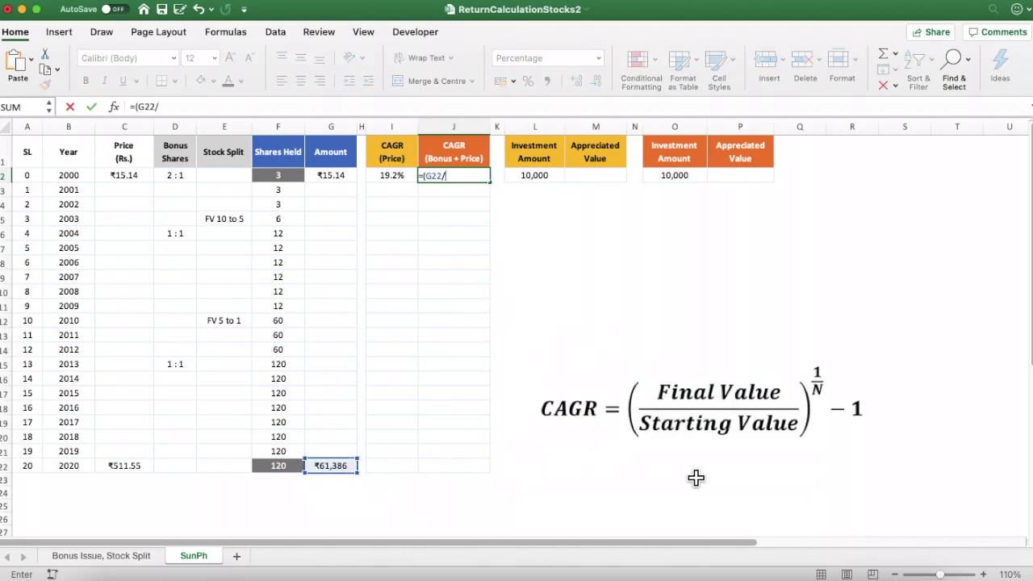
click(342, 179)
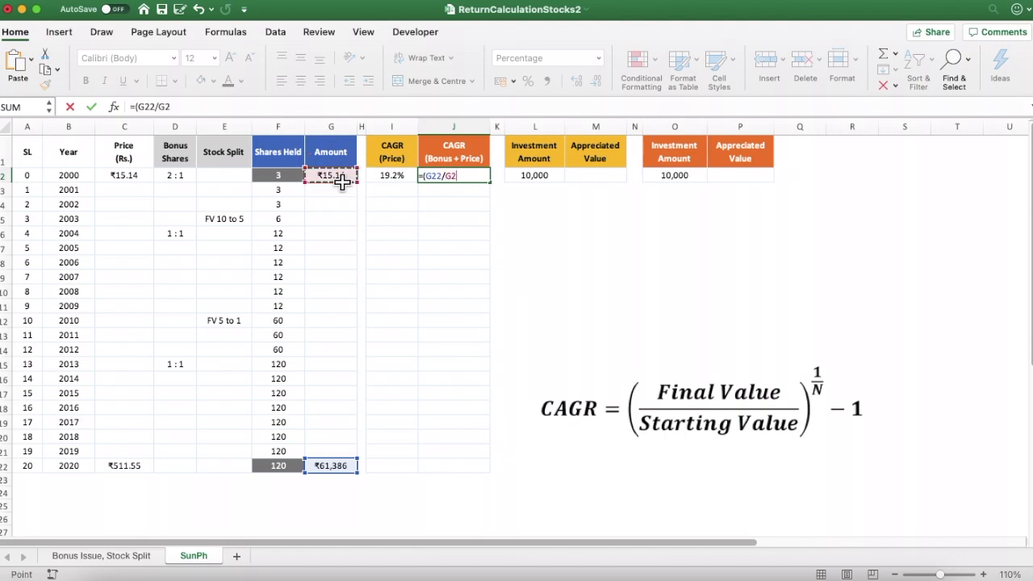
text()^(1)
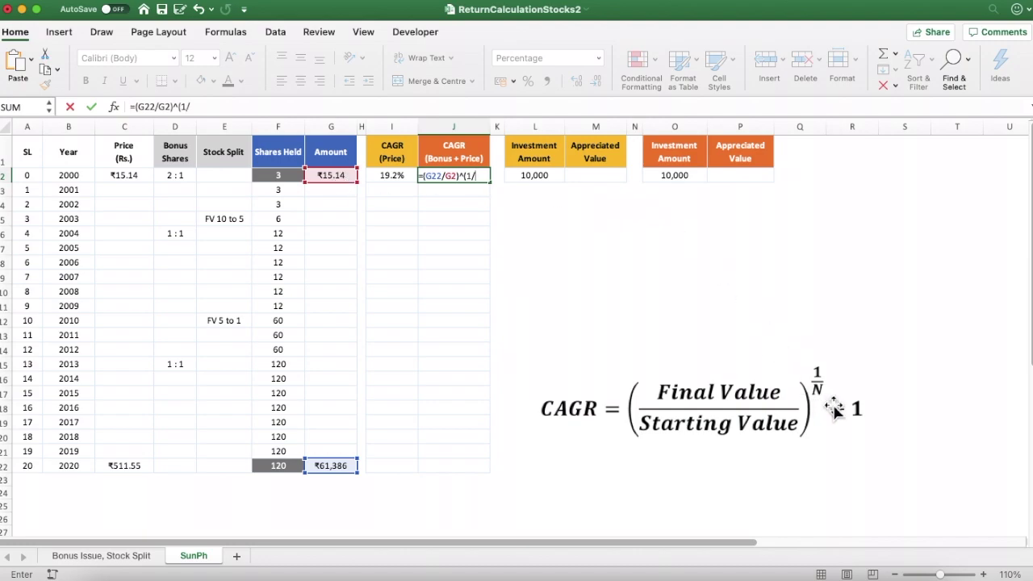
text(/20)-1)
key(Return)
key(Up)
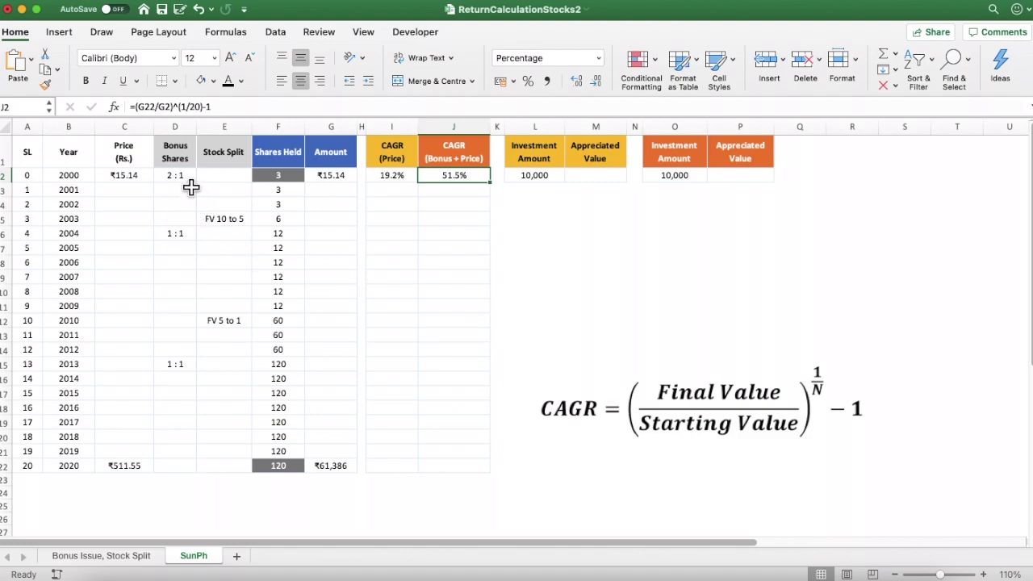
Review the years, bonus shares and stock splits, compare the two CAGR values and check the investment amount.
click(80, 177)
drag(88, 184, 87, 467)
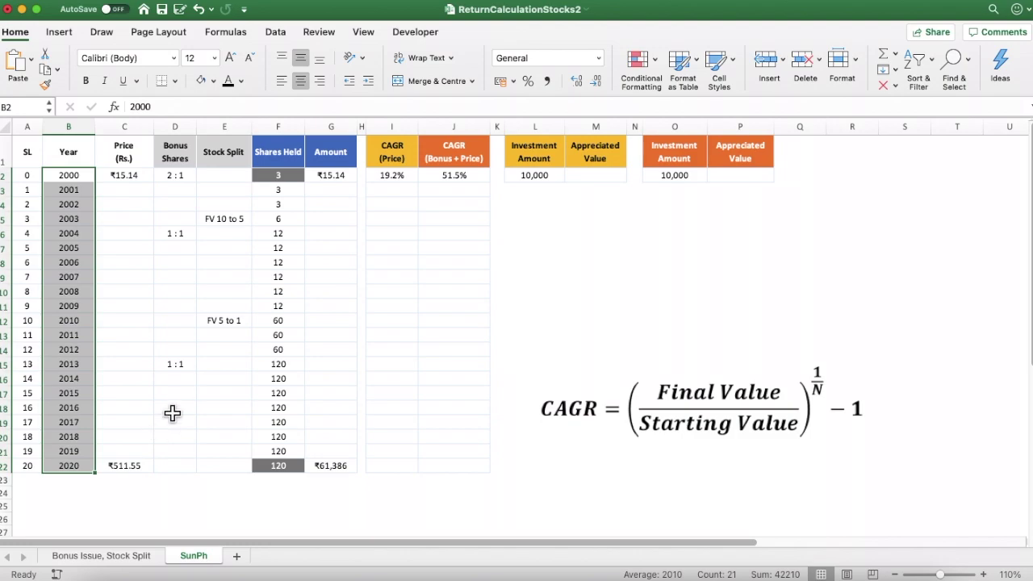
drag(184, 177, 187, 364)
drag(228, 224, 231, 325)
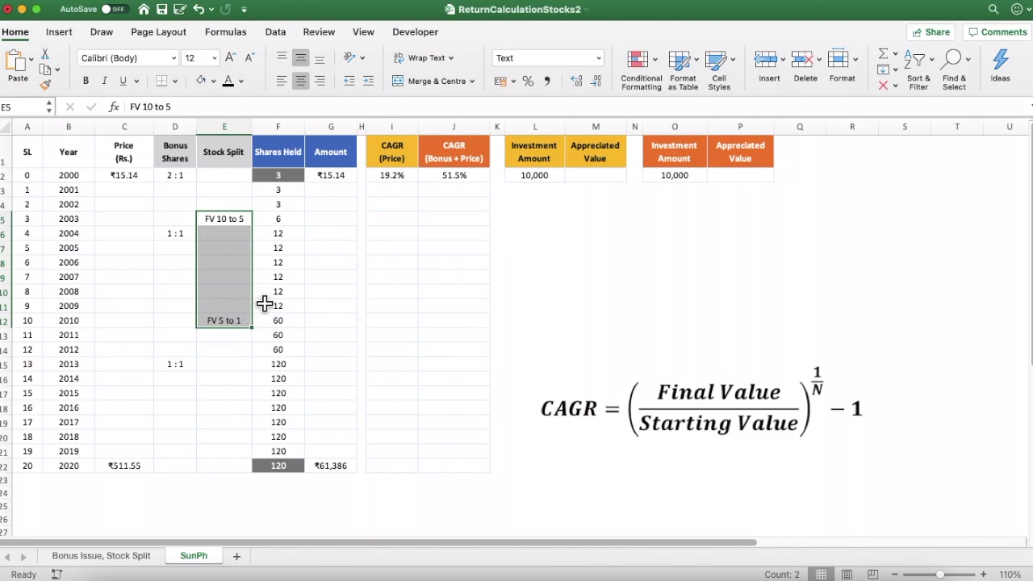
click(405, 218)
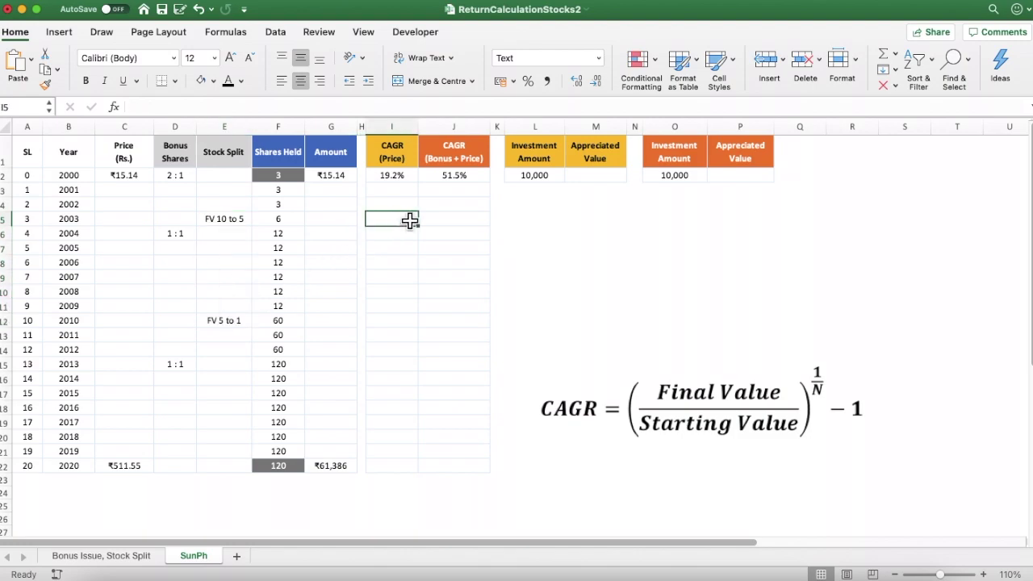
click(461, 178)
drag(403, 177, 444, 180)
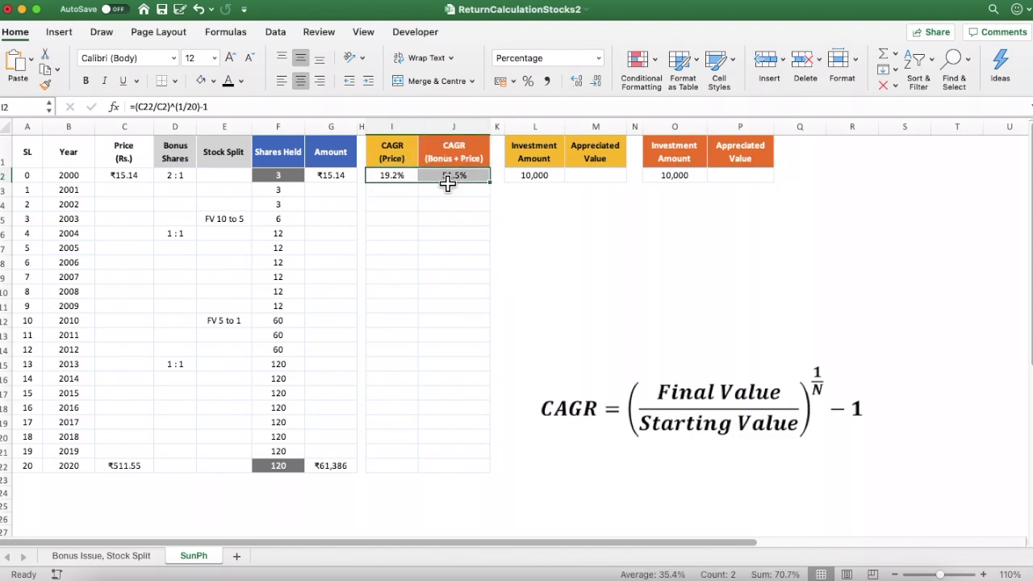
click(450, 251)
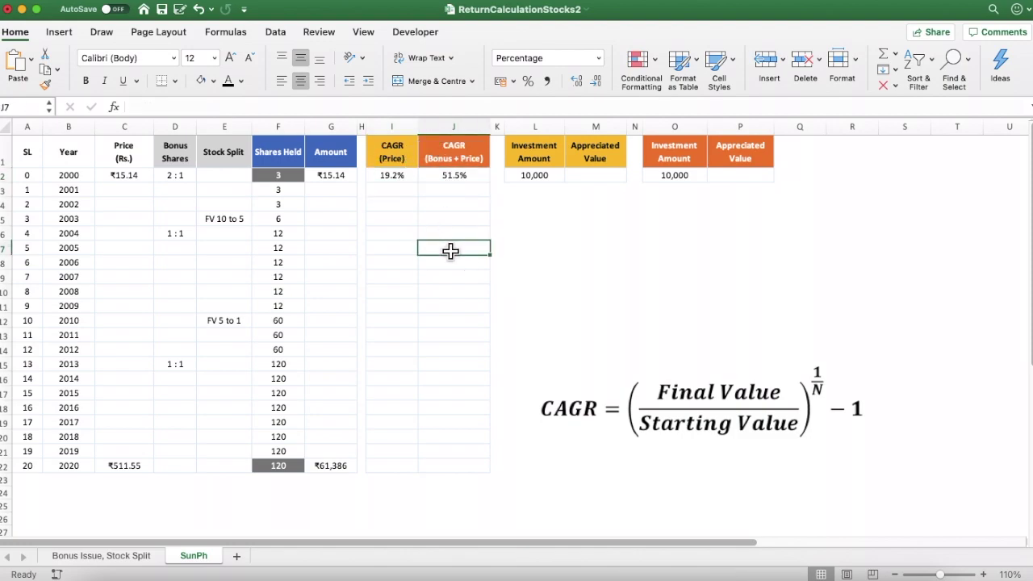
click(594, 178)
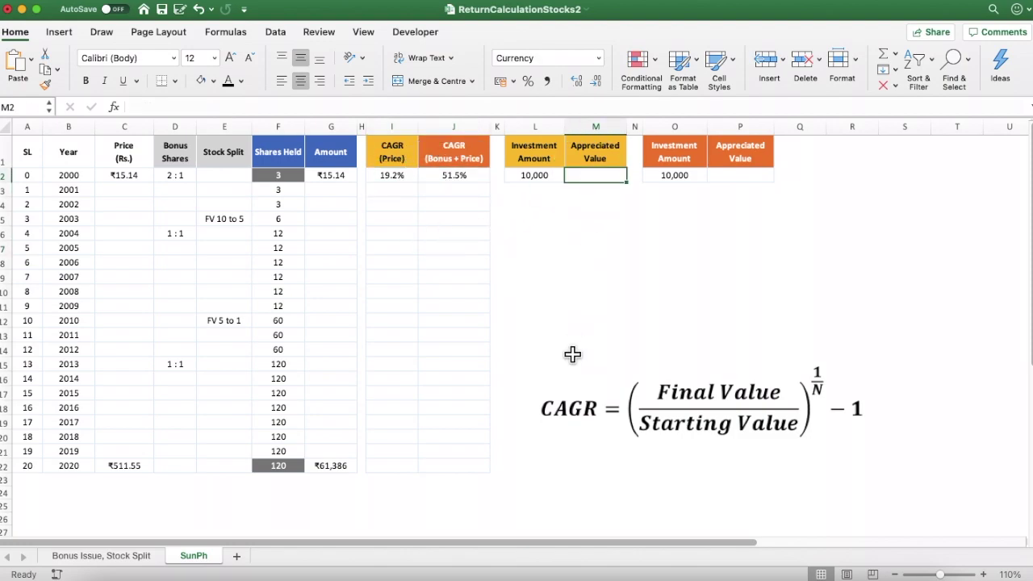
click(538, 178)
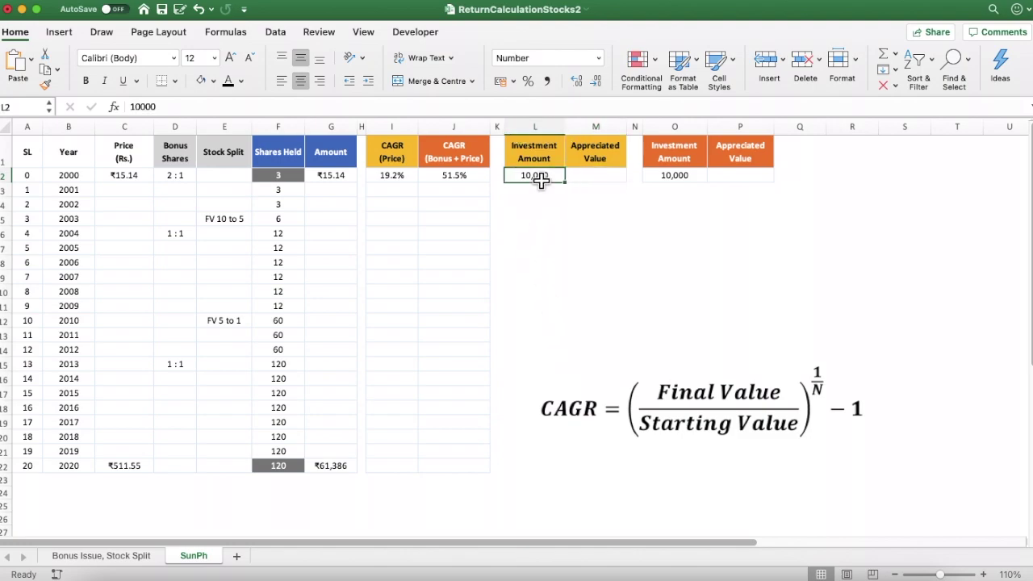
click(76, 179)
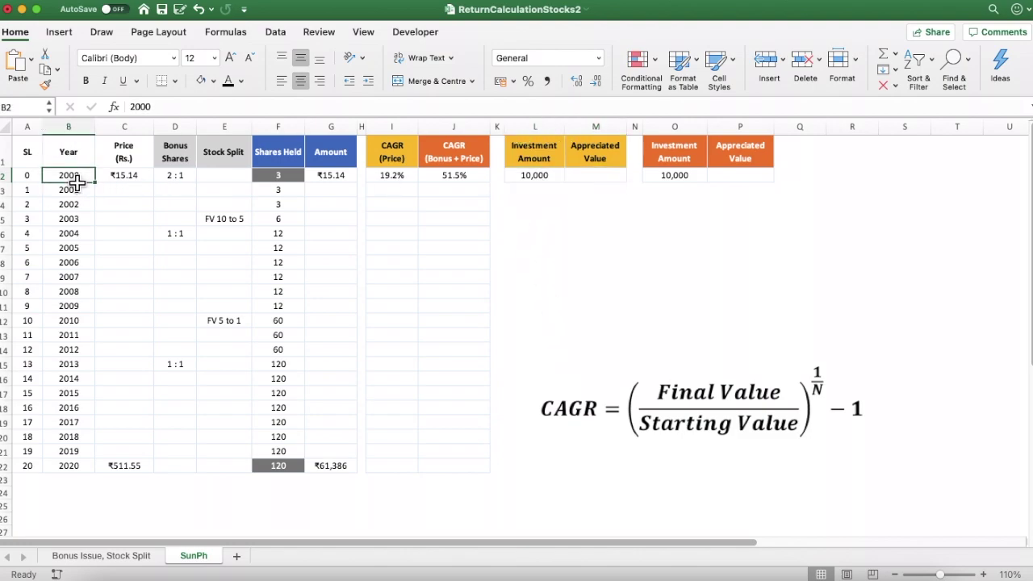
click(609, 186)
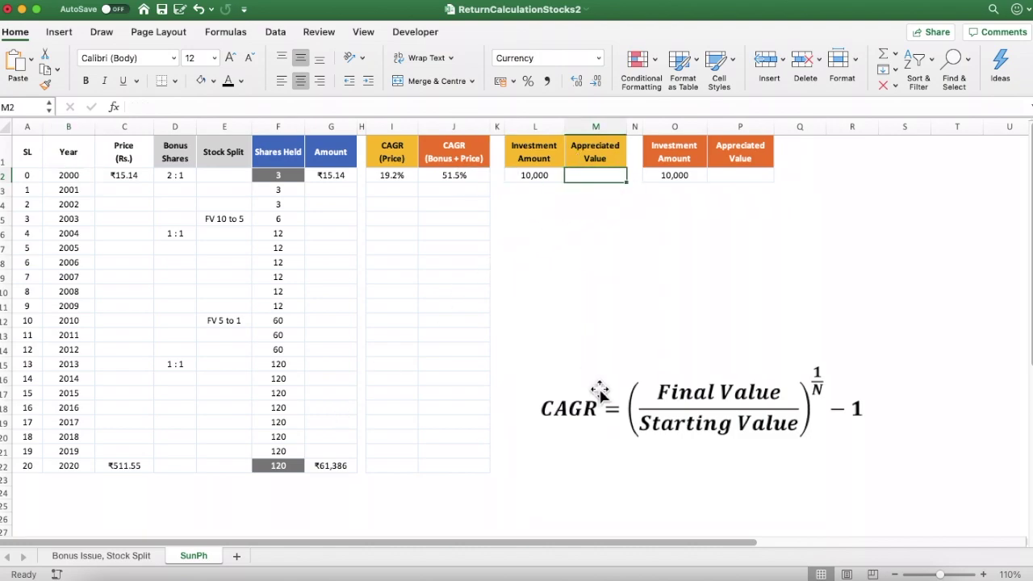
text(=)
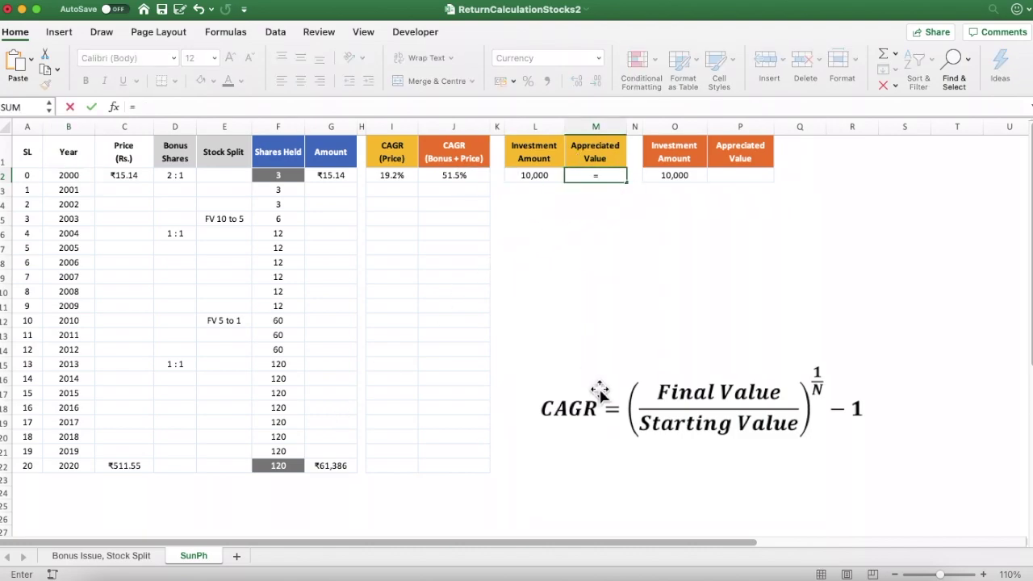
key(Left)
text(*(1)
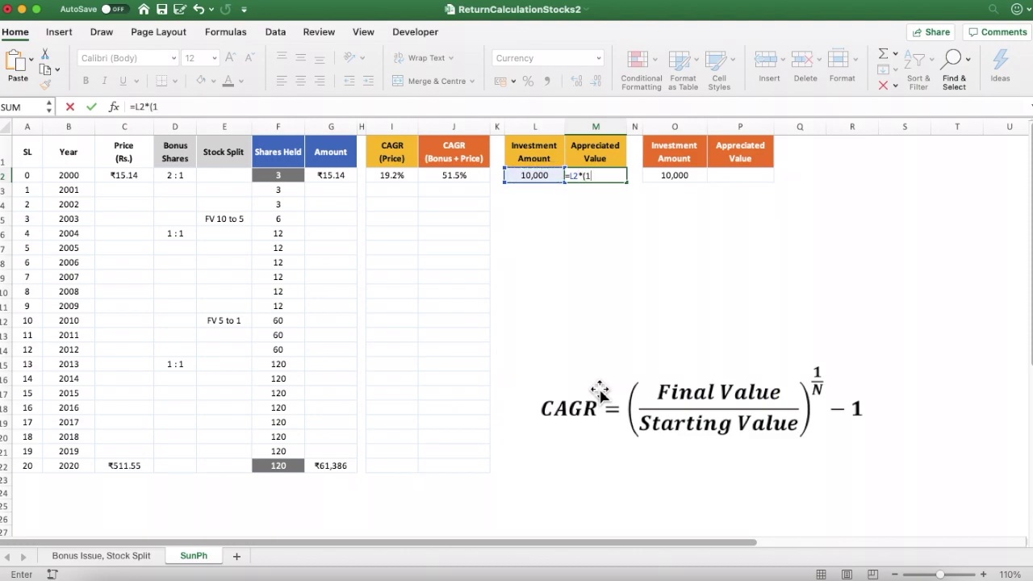
key(Escape)
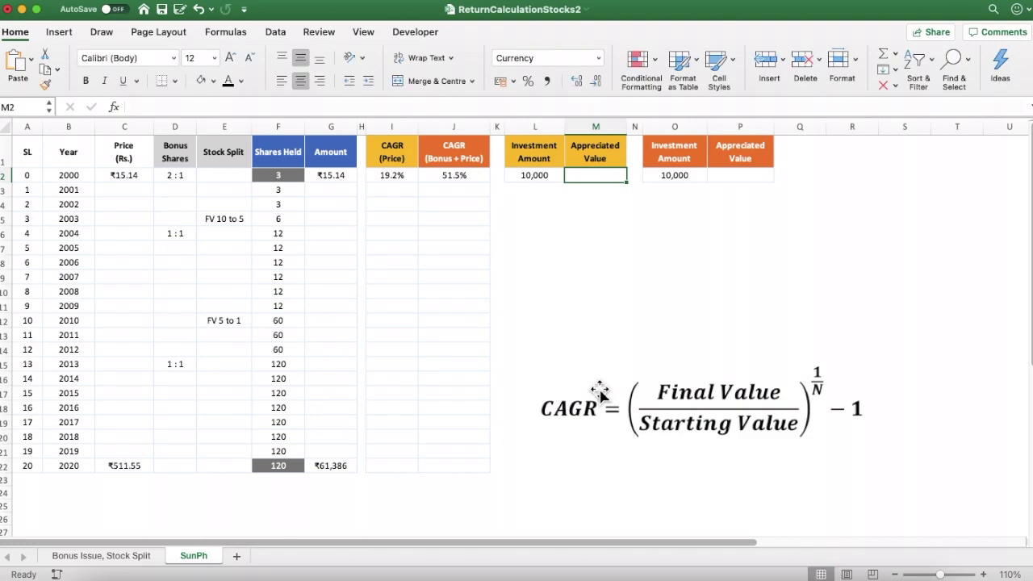
Calculate the price-only Appreciated Value in M2 with the formula =L2*(1+I2)^20.
text(=)
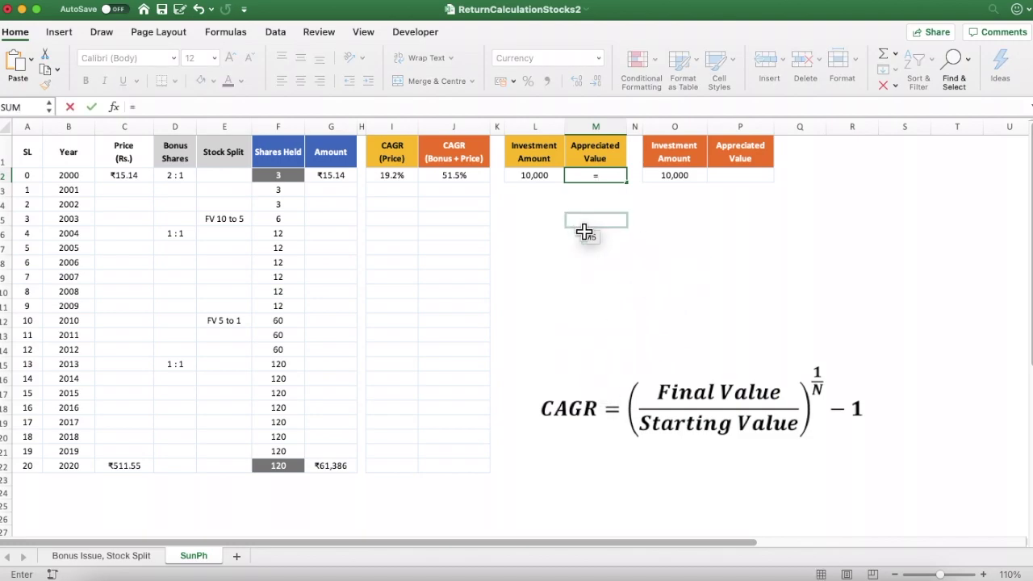
click(544, 183)
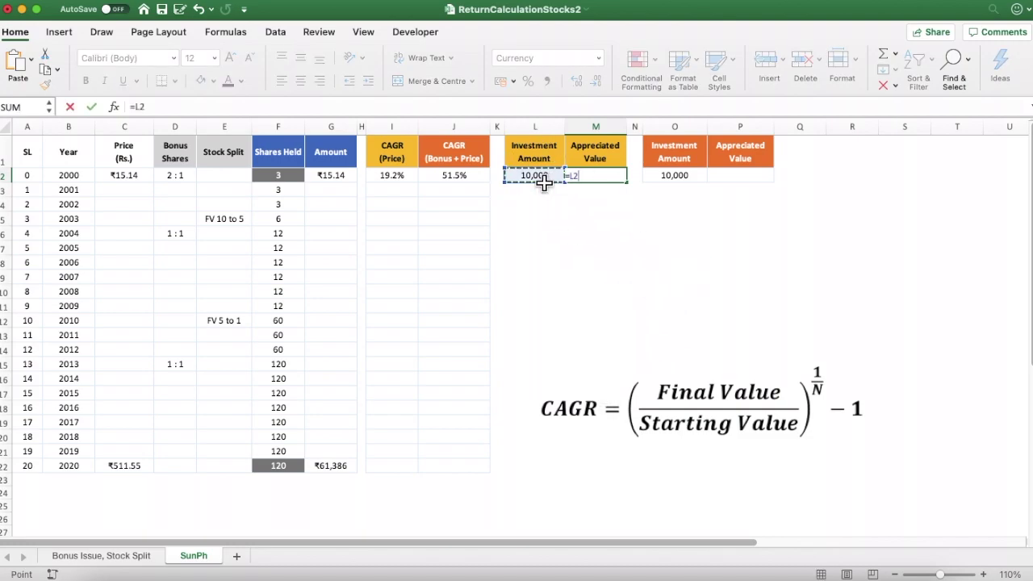
text(*(1+)
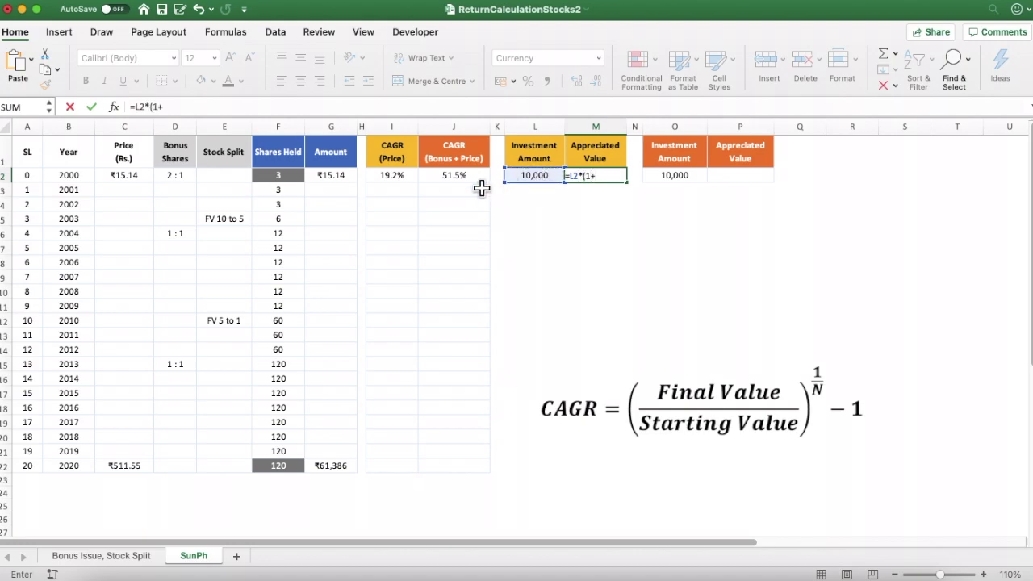
click(397, 183)
text()^20)
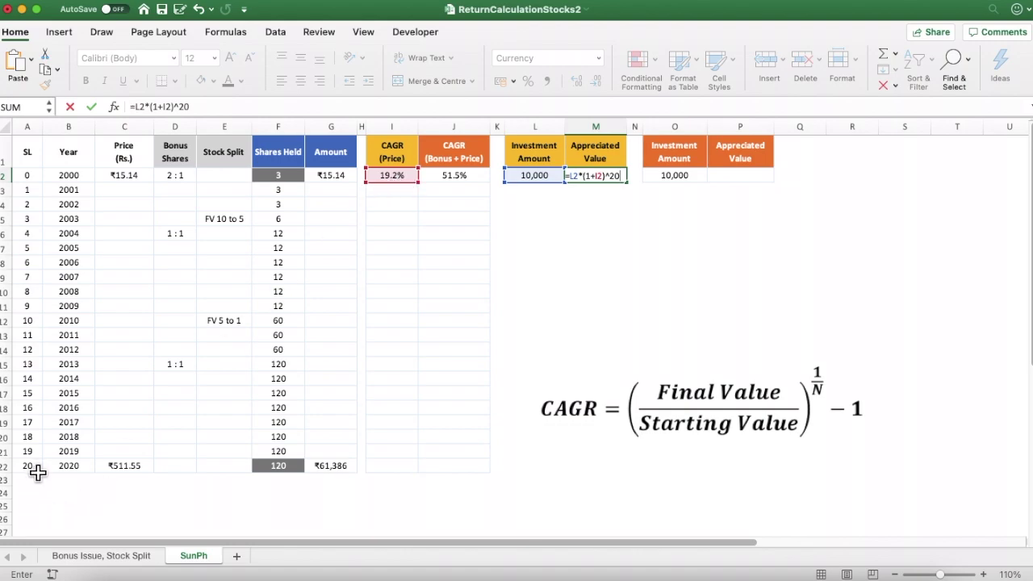
key(Return)
key(Up)
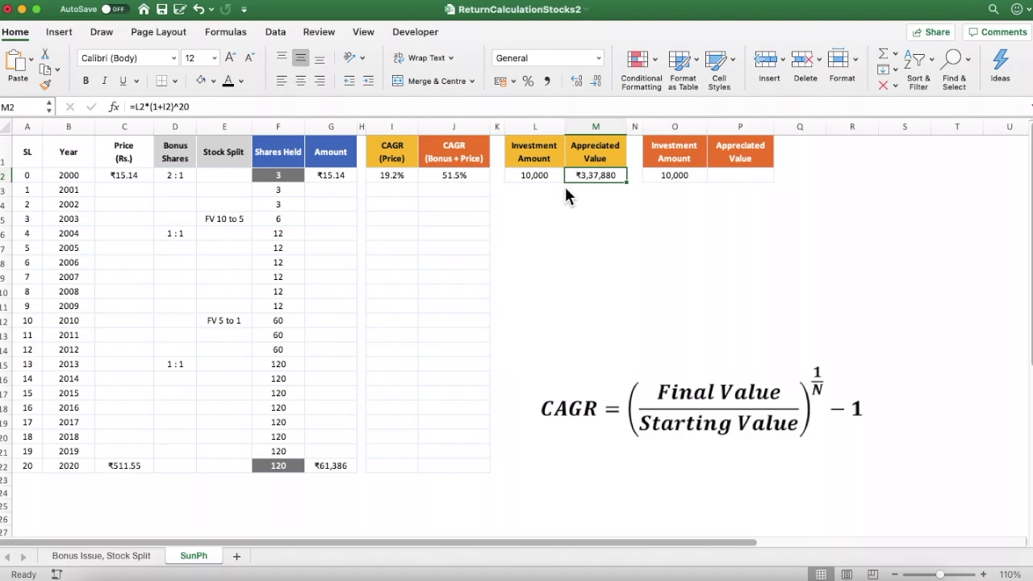
Review the investment amount and price CAGR, and compare the 2000 and 2020 prices and holding amounts.
click(523, 184)
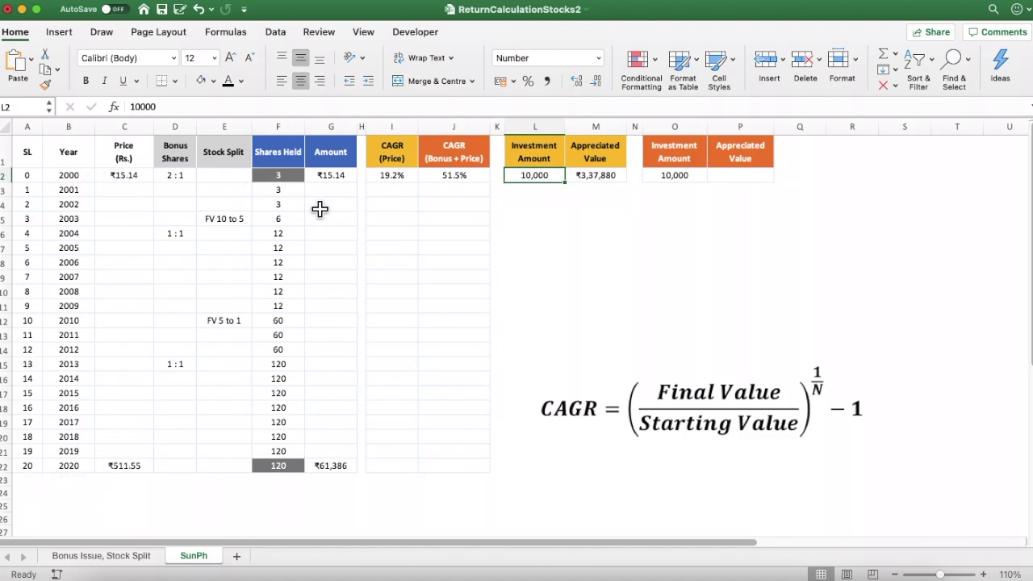
click(395, 179)
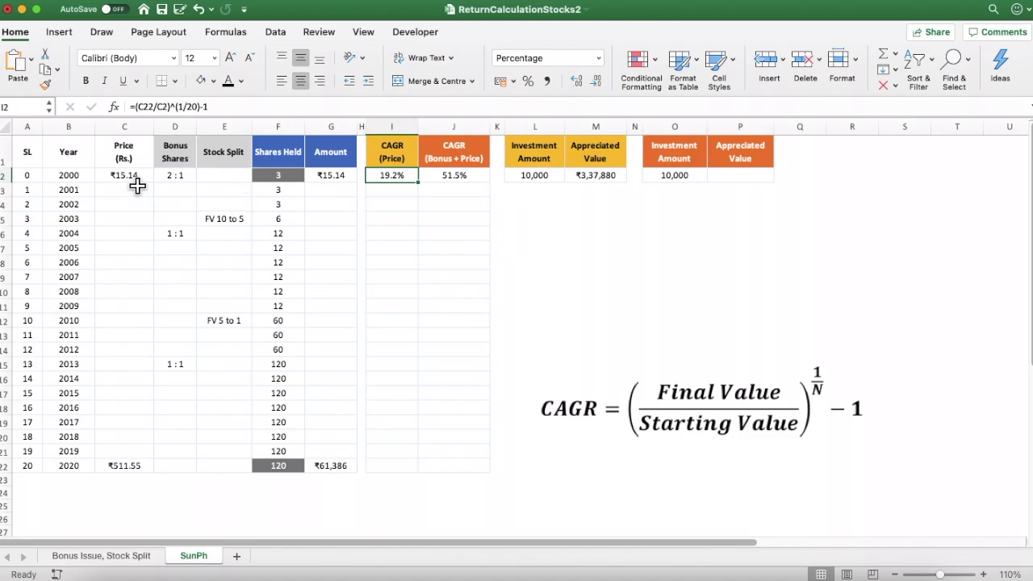
click(131, 179)
drag(137, 187, 131, 461)
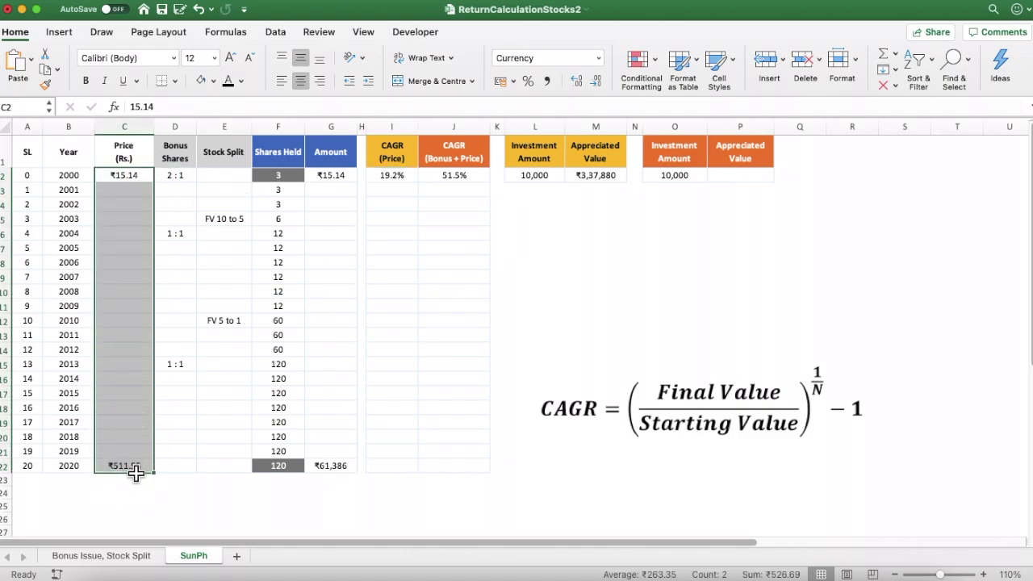
click(344, 182)
click(335, 473)
Calculate the bonus-inclusive Appreciated Value in P2 with the formula =O2*(1+J2)^20.
click(741, 183)
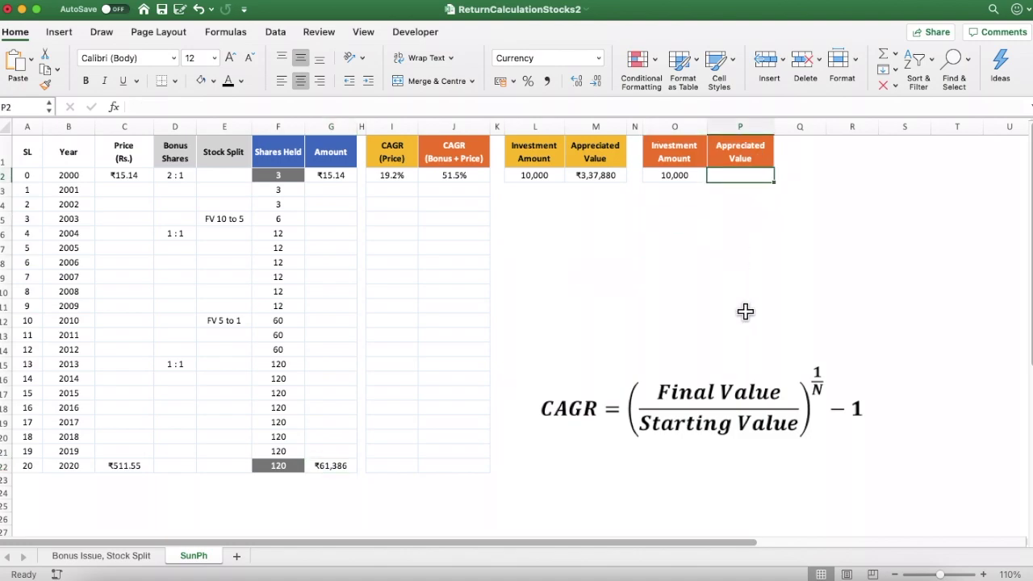
text(=)
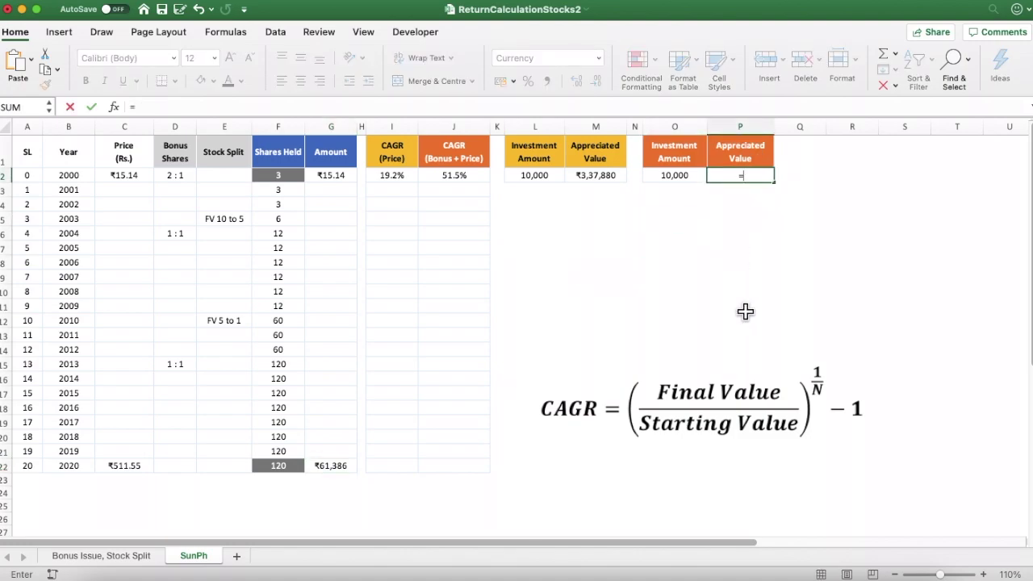
key(Left)
text(*(1)
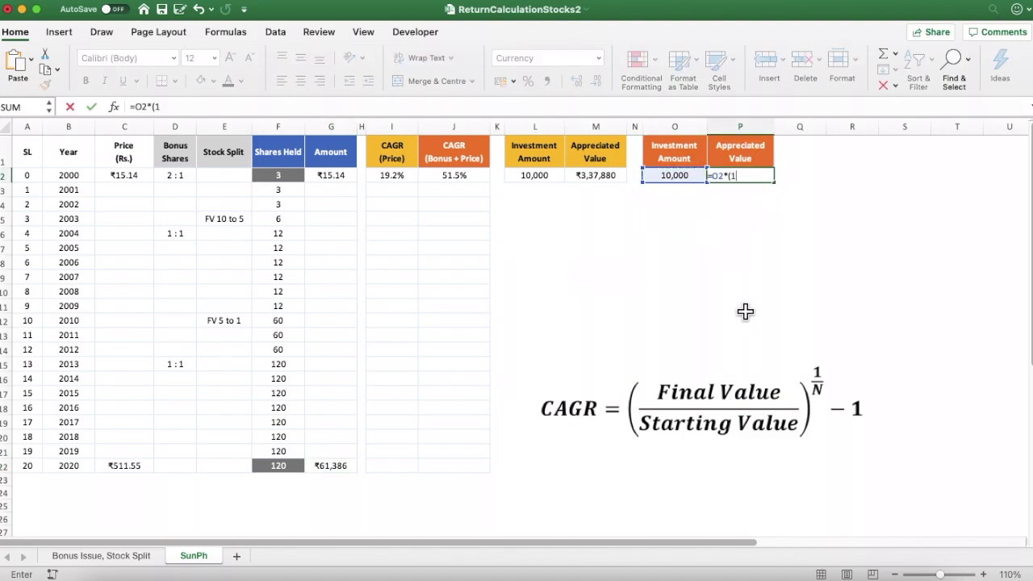
text(+)
click(464, 181)
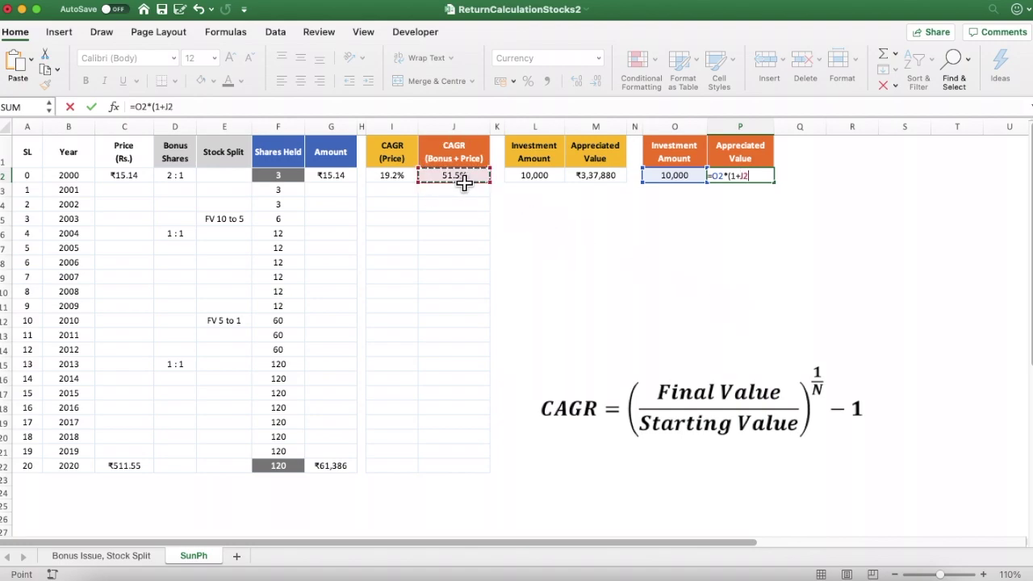
text()^20)
key(Return)
key(Up)
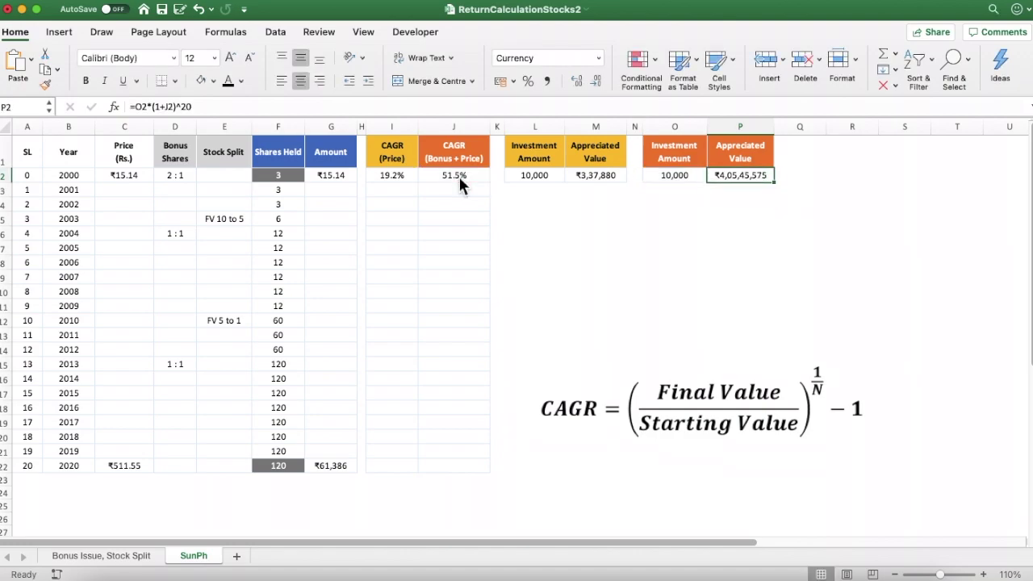
Review the bonus-inclusive investment amount and appreciated value against the 20-year period and the Bonus Shares and Stock Split columns.
key(Left)
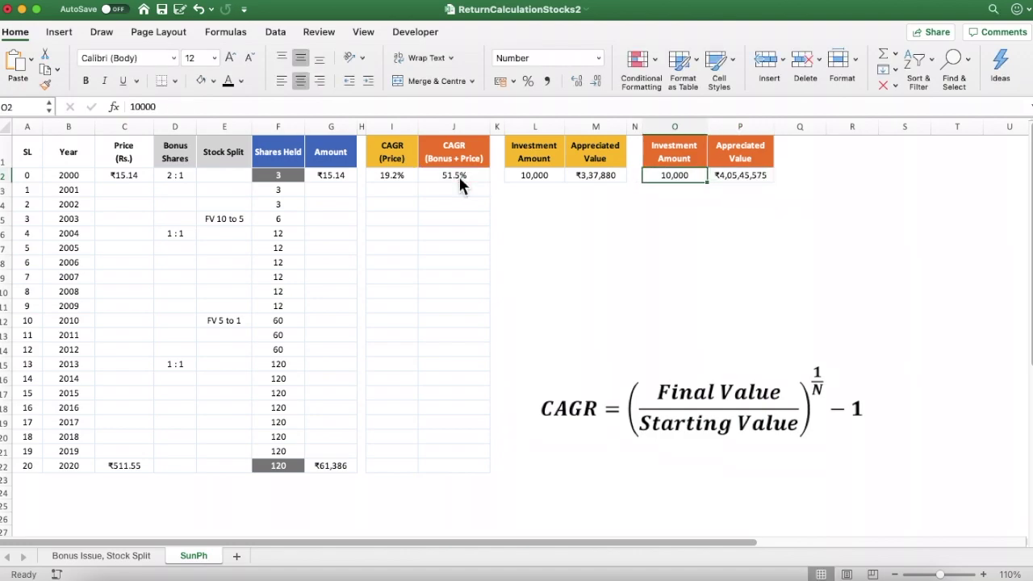
key(Right)
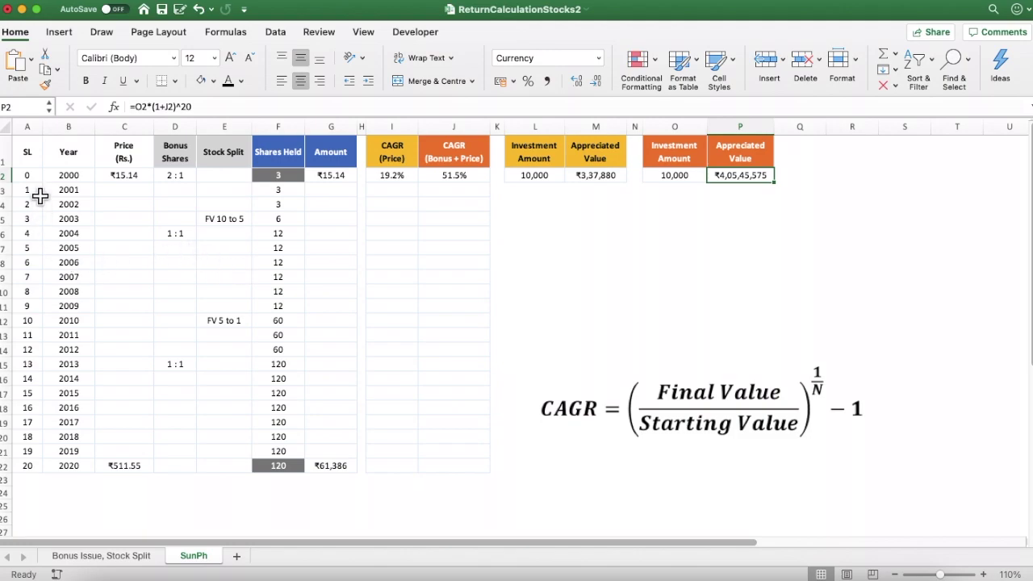
drag(37, 177, 38, 477)
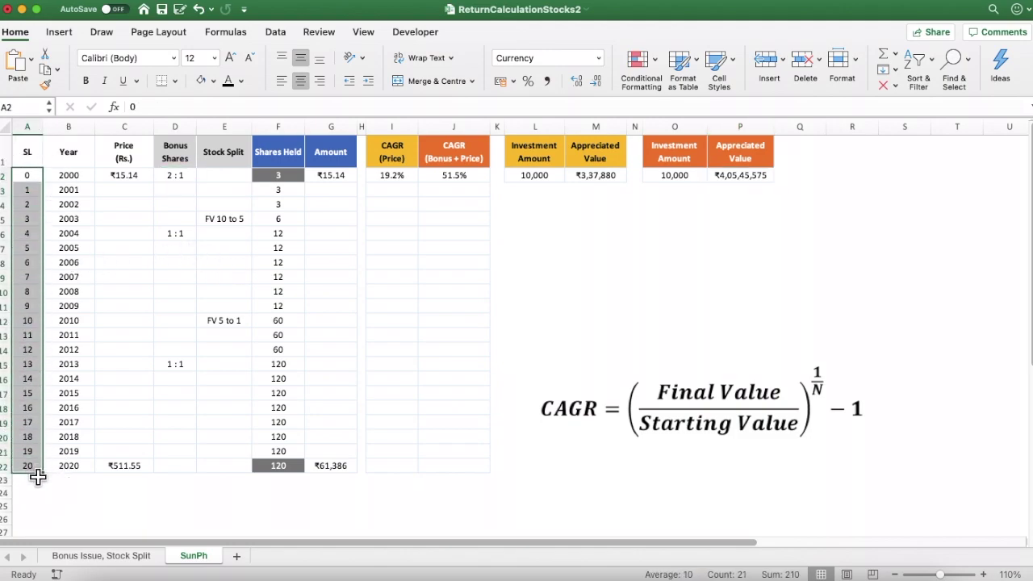
click(563, 264)
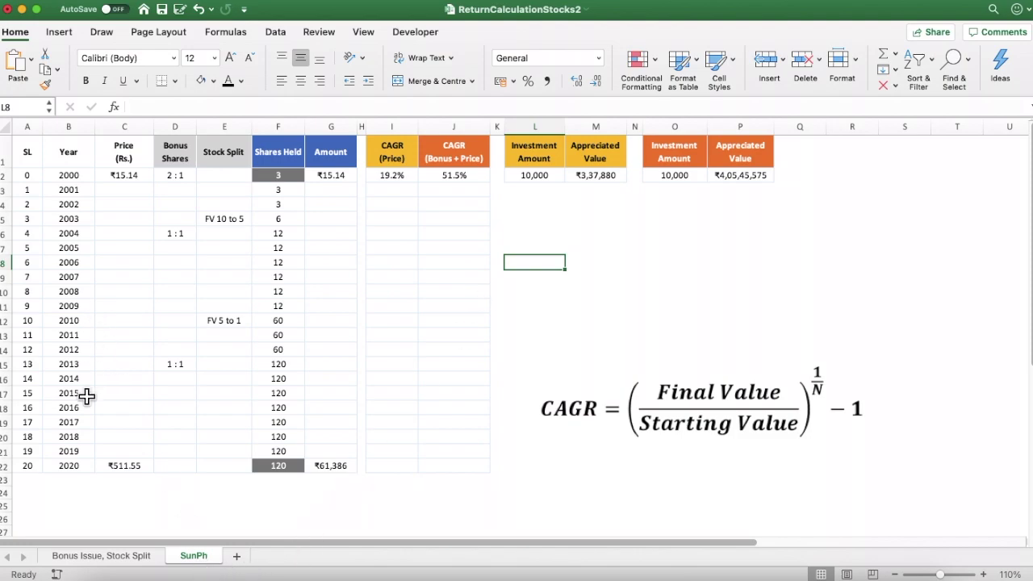
click(677, 178)
click(750, 179)
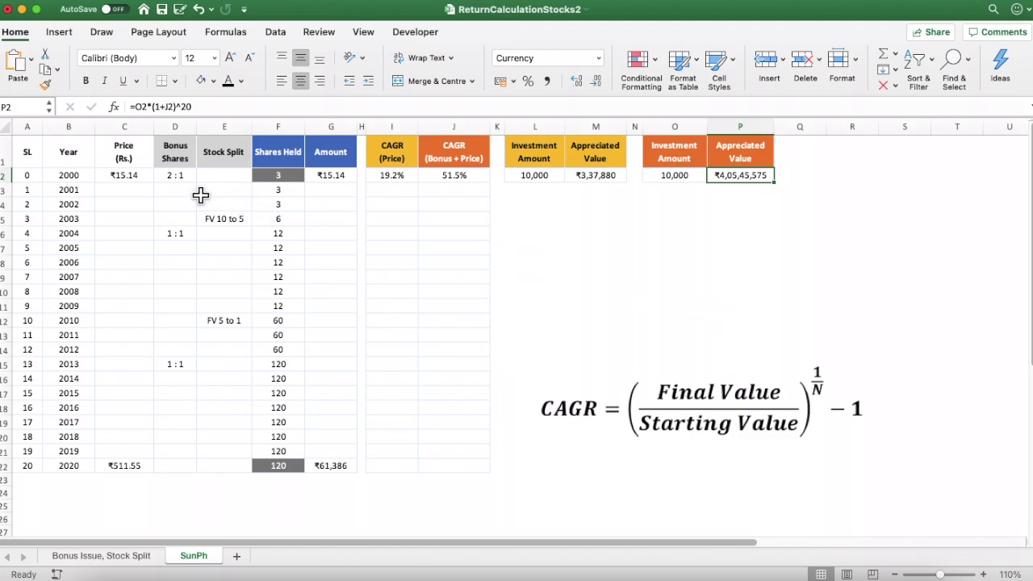
click(175, 155)
click(226, 161)
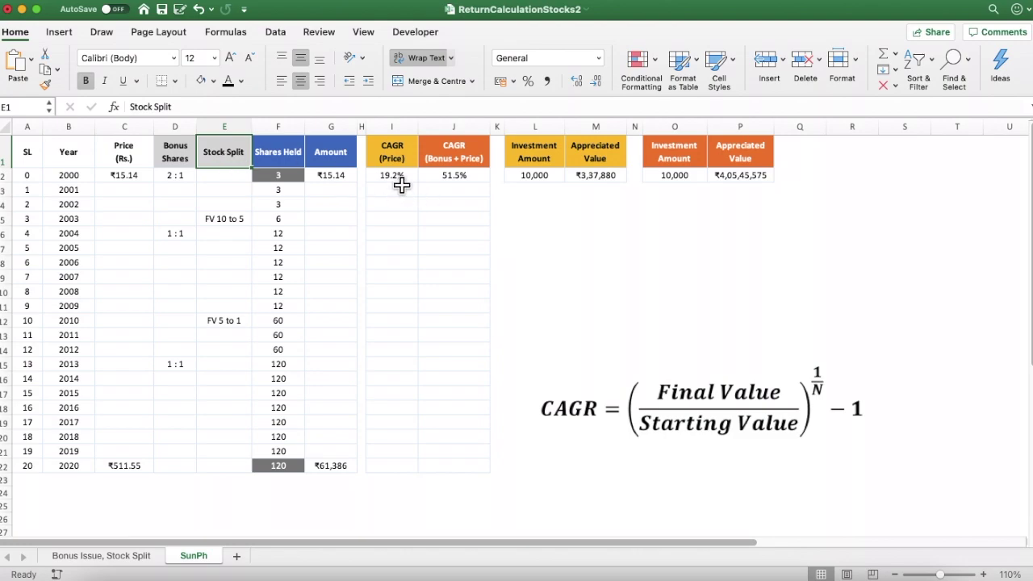
Undo the last formatting change on the Appreciated Value in P2.
key(super+z)
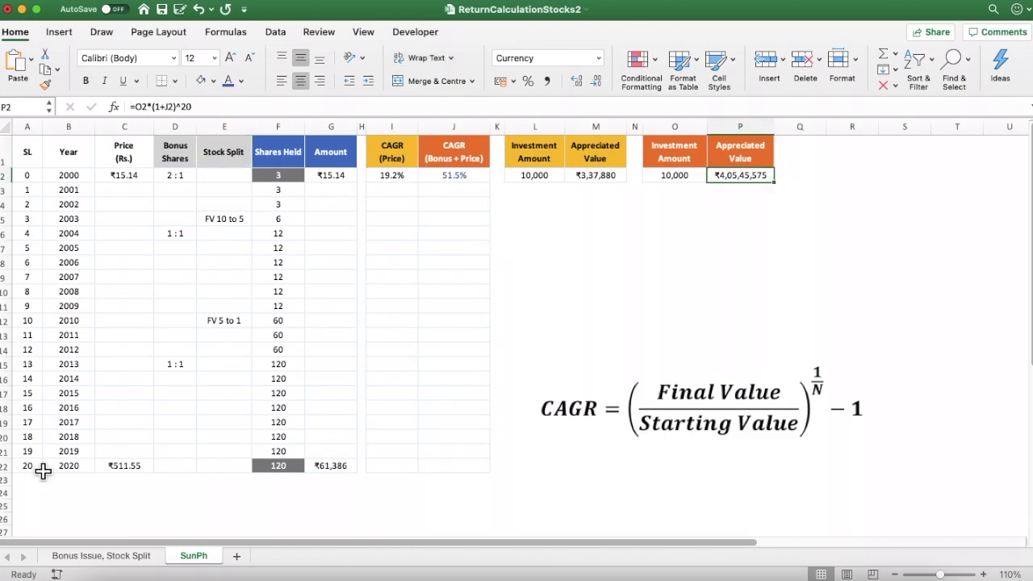